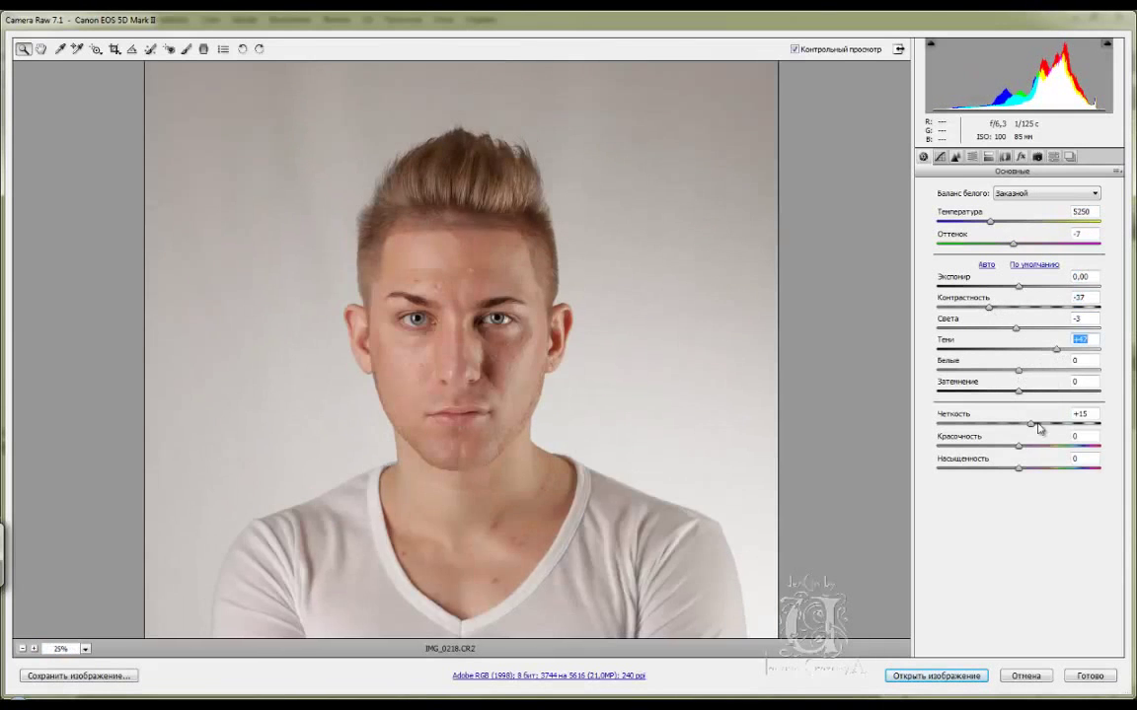
# - Open the Camera Raw-adjusted IMG_0218.CR2 (Contrast -37, Clarity +15) in Photoshop
pyautogui.press('Return')
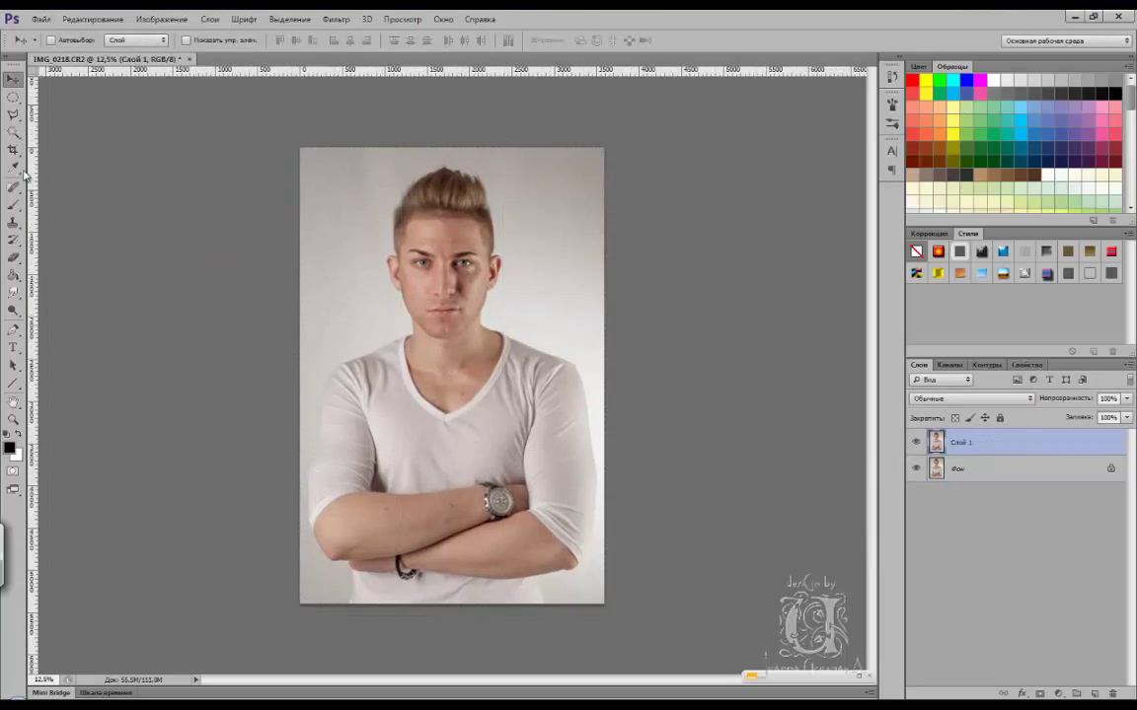
# - Trim the crop on the top and right side and save the working file as IMG_0218.psd
pyautogui.moveTo(296, 139); pyautogui.dragTo(332, 148)
pyautogui.moveTo(578, 376); pyautogui.dragTo(538, 376)
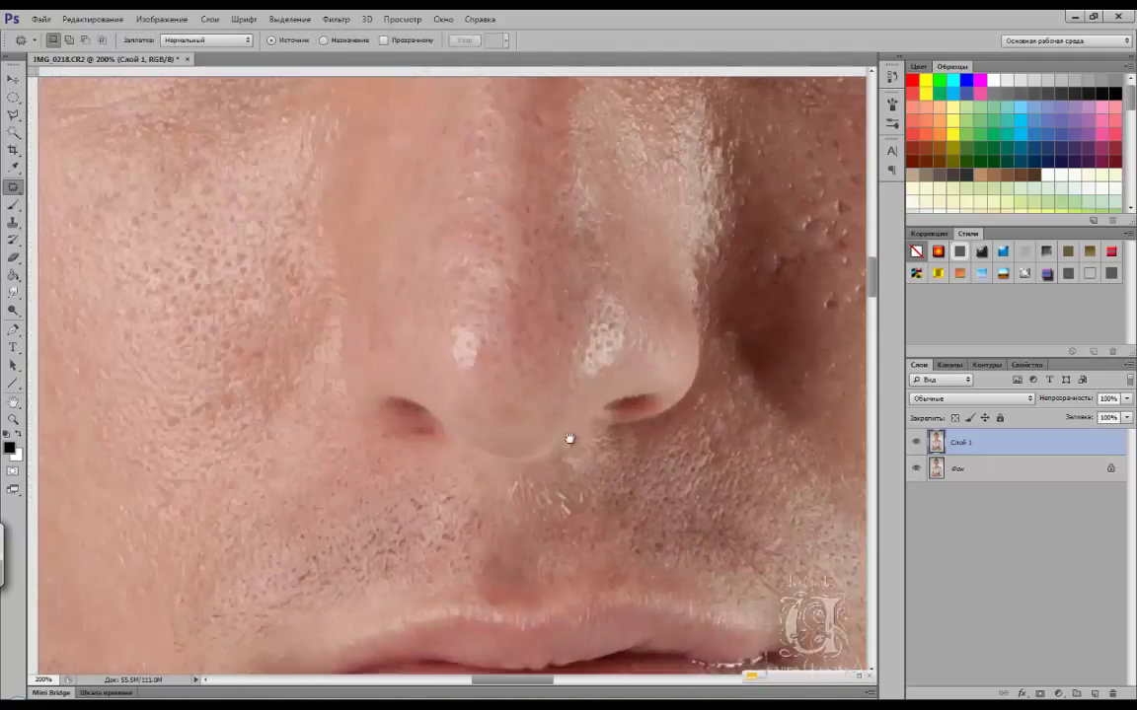
pyautogui.hotkey('ctrl', 'shift', 's')
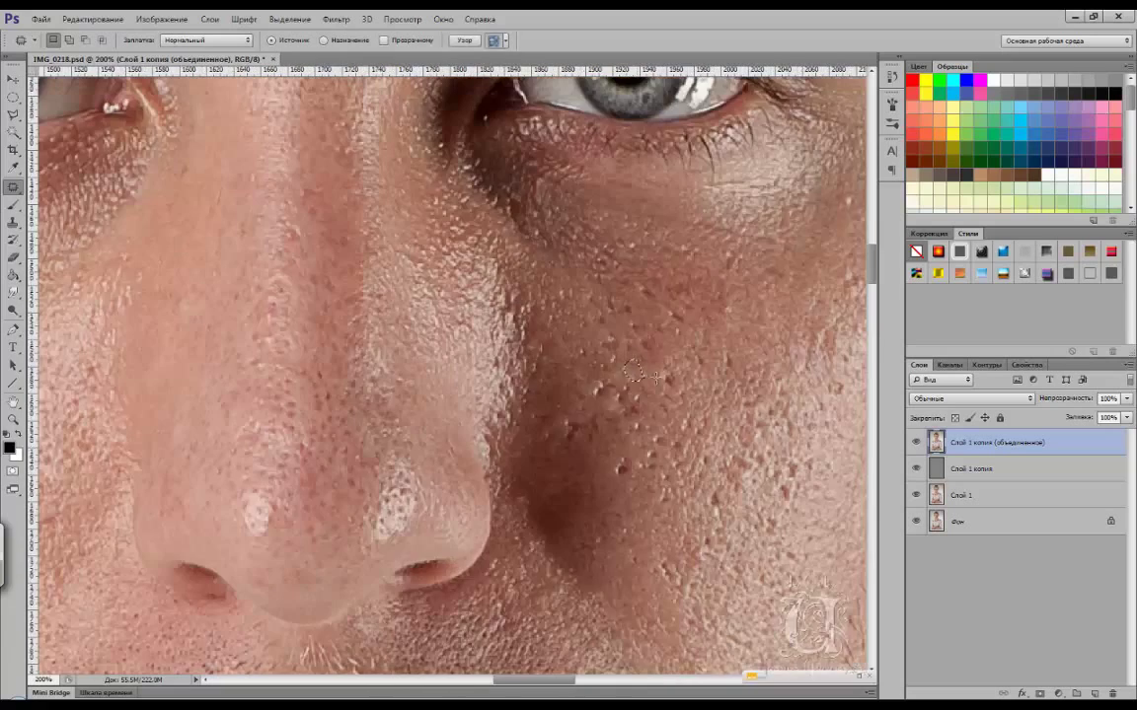
pyautogui.click(915, 442)
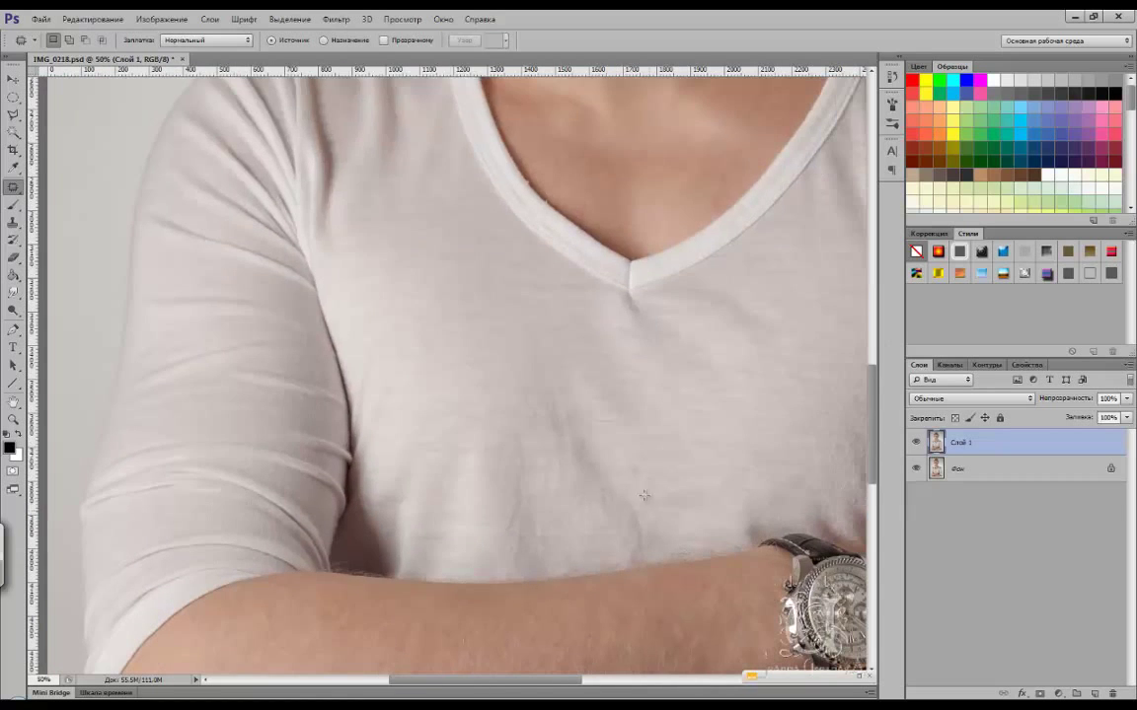
# - Duplicate the retouched layer, smooth it with Imagenomic Portraiture, and switch to the brush for masking
pyautogui.hotkey('ctrl', 'j')
pyautogui.click(336, 19)
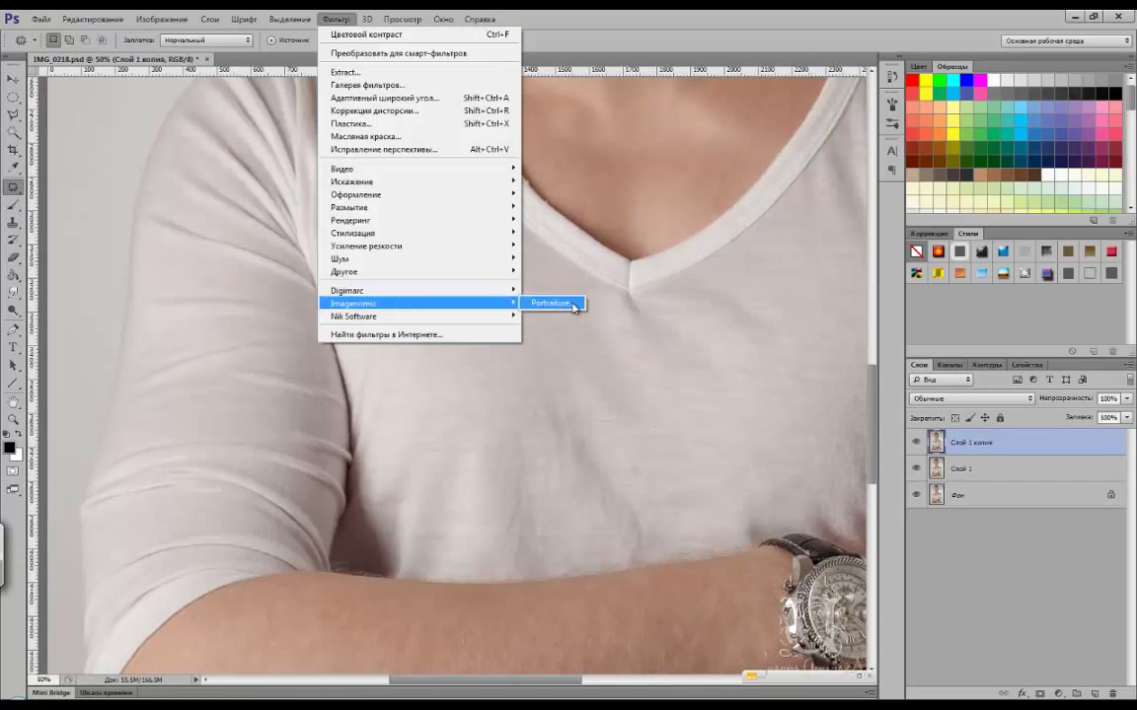
pyautogui.click(553, 301)
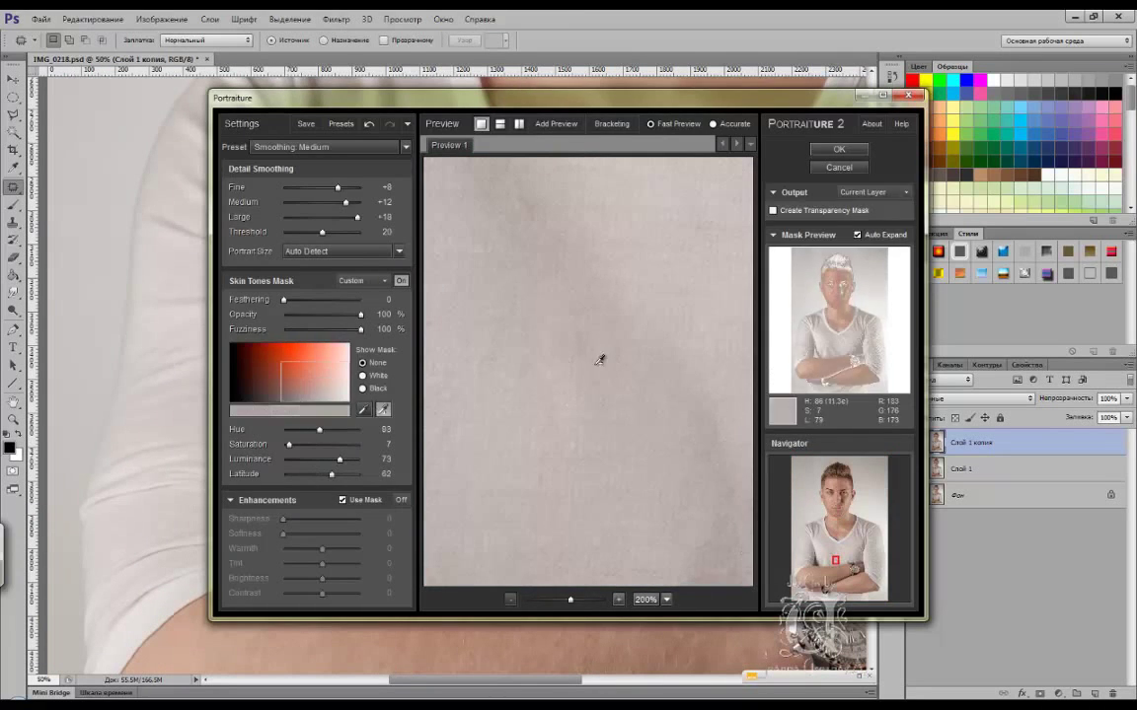
pyautogui.press('Return')
pyautogui.press('b')
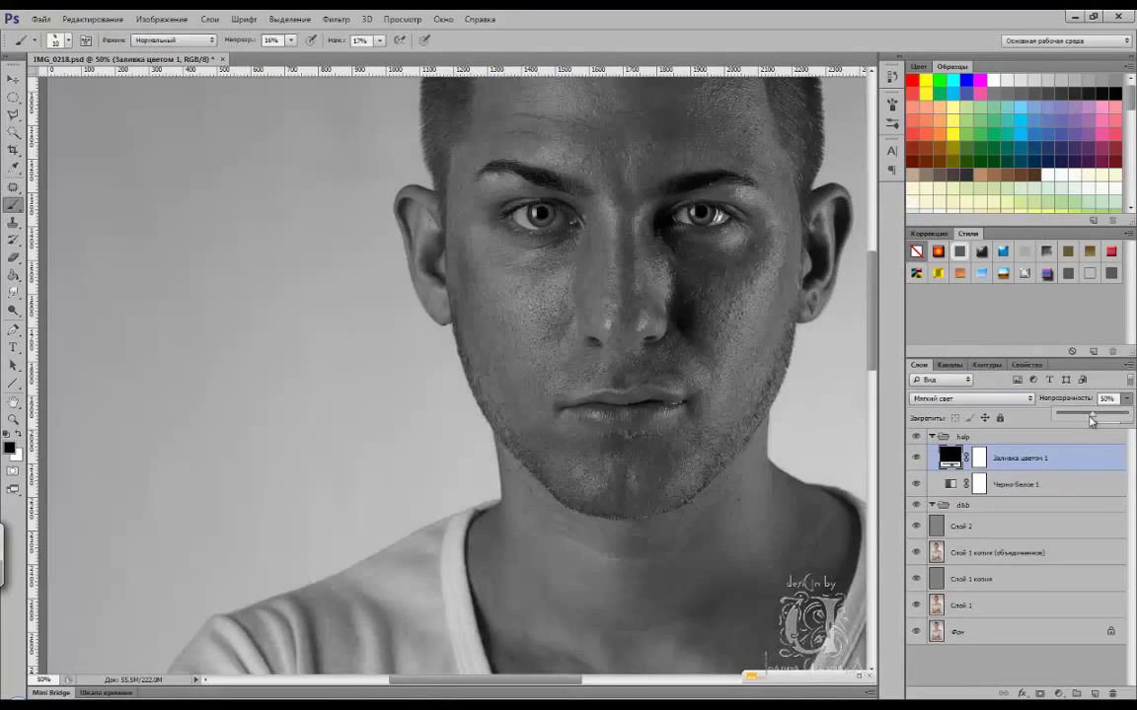
# - Lighten the cheek and nose skin with white paint on Слой 2, then hide the greyscale helper
pyautogui.press('x')
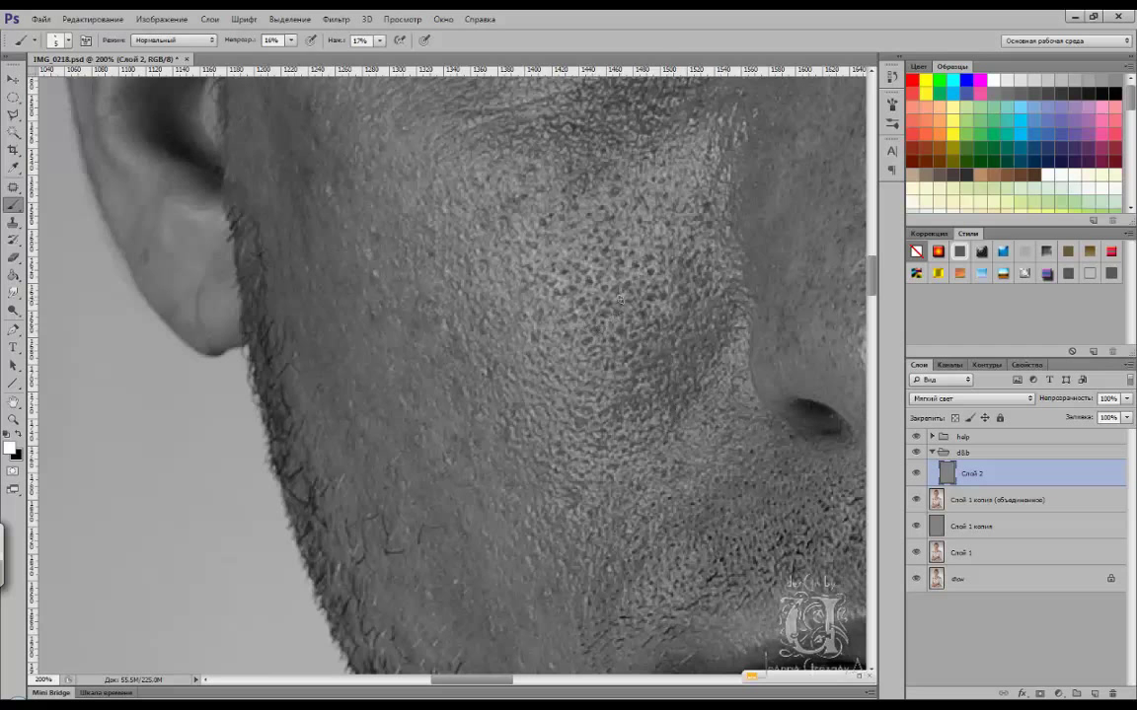
pyautogui.moveTo(668, 355); pyautogui.dragTo(525, 366)
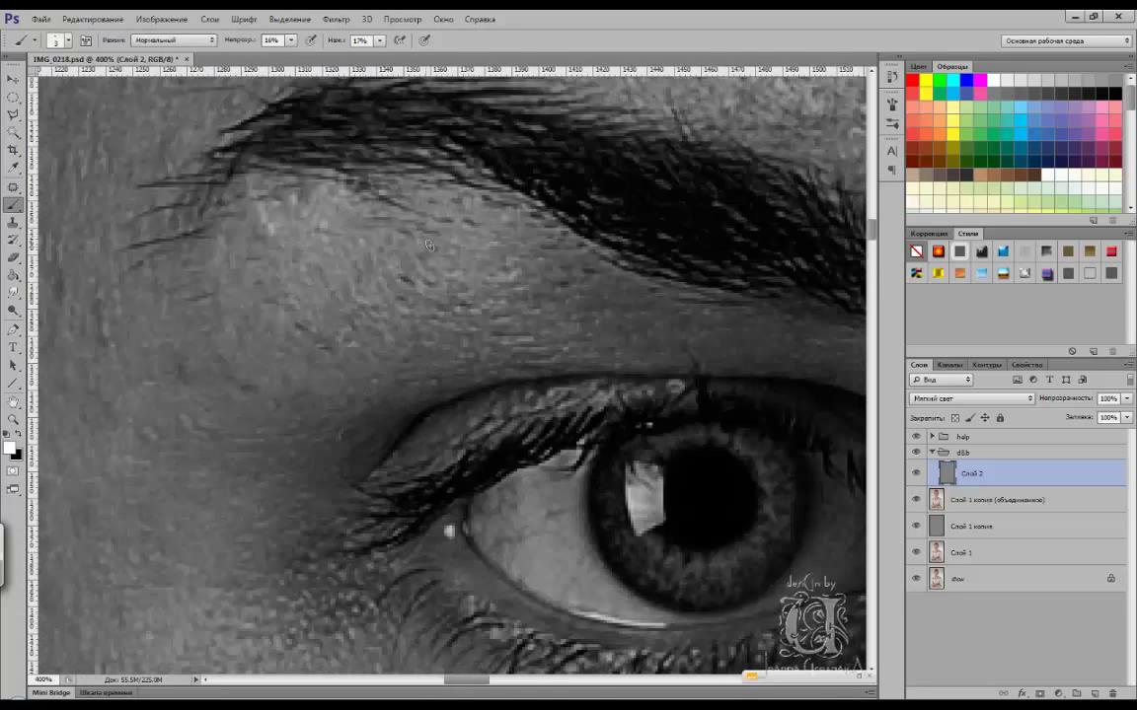
pyautogui.click(915, 437)
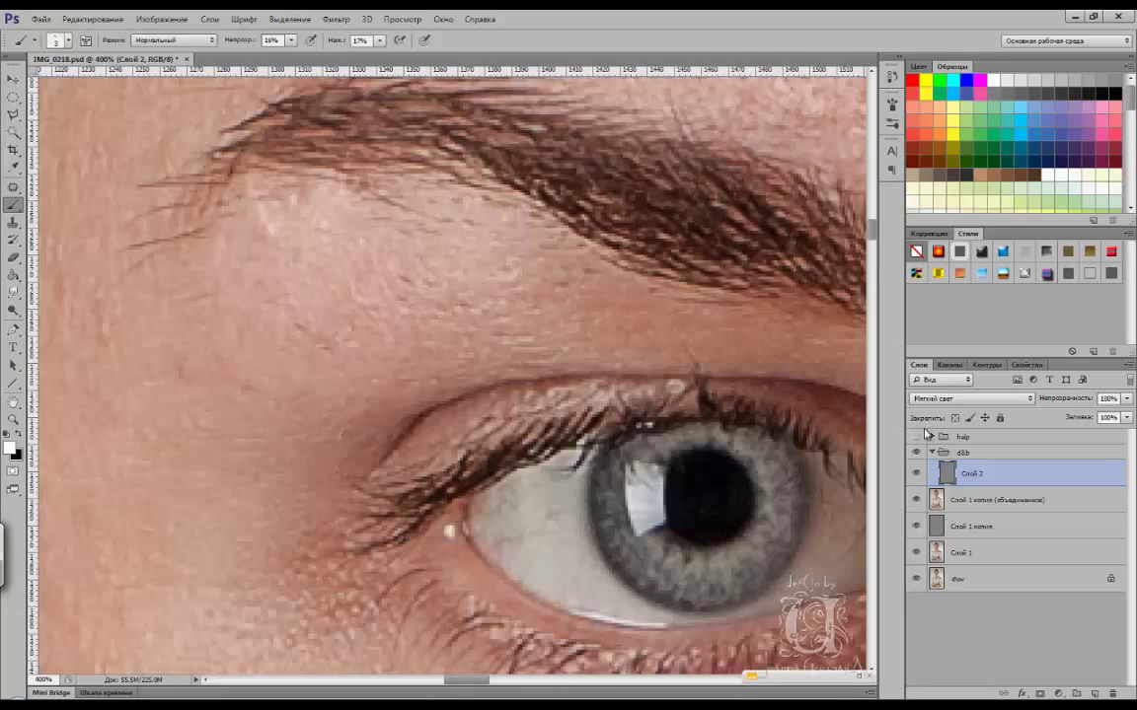
# - Patch out the blemish beside the eyebrow on the merged retouch layer
pyautogui.click(982, 500)
pyautogui.press('j')
pyautogui.scroll(5, 388, 310)
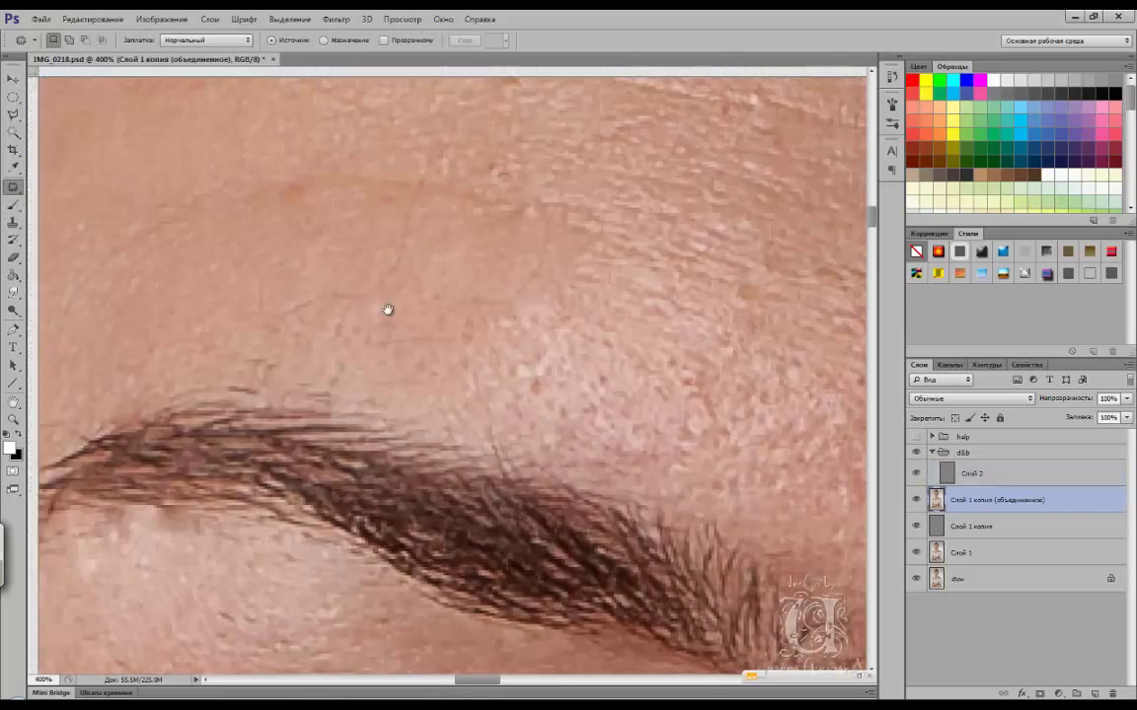
pyautogui.moveTo(367, 291); pyautogui.dragTo(434, 177)
pyautogui.hotkey('ctrl', 'd')
pyautogui.scroll(-5, 387, 383)
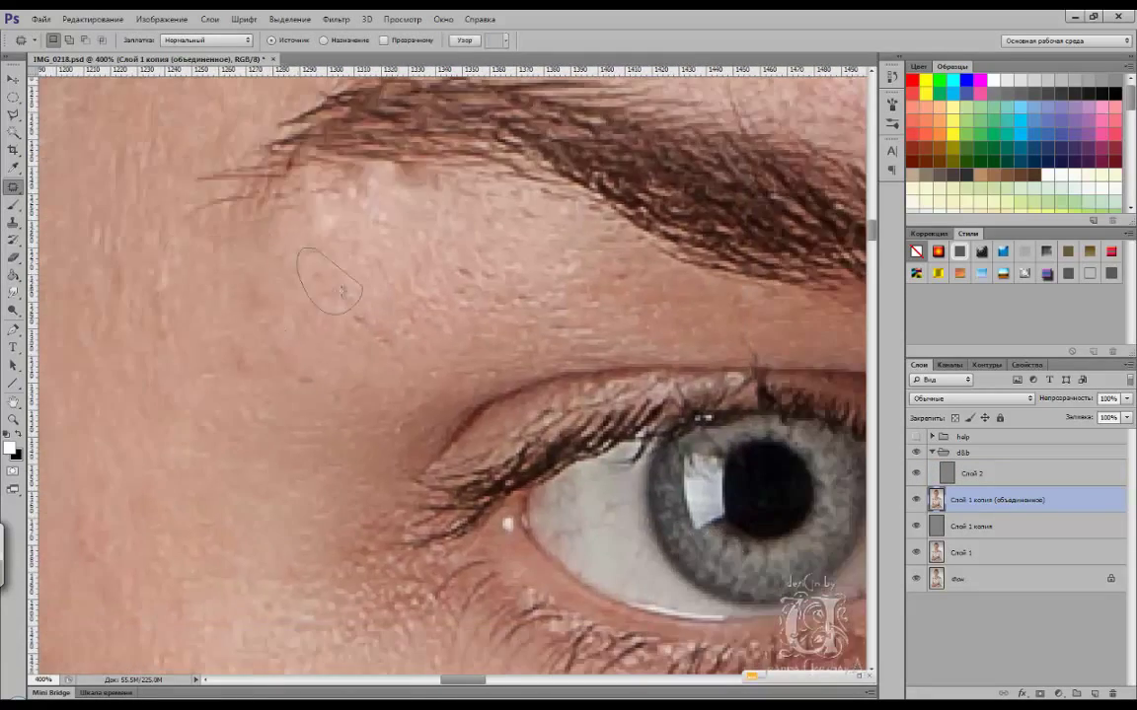
pyautogui.scroll(-3, 577, 187)
pyautogui.hscroll(3, 354, 377)
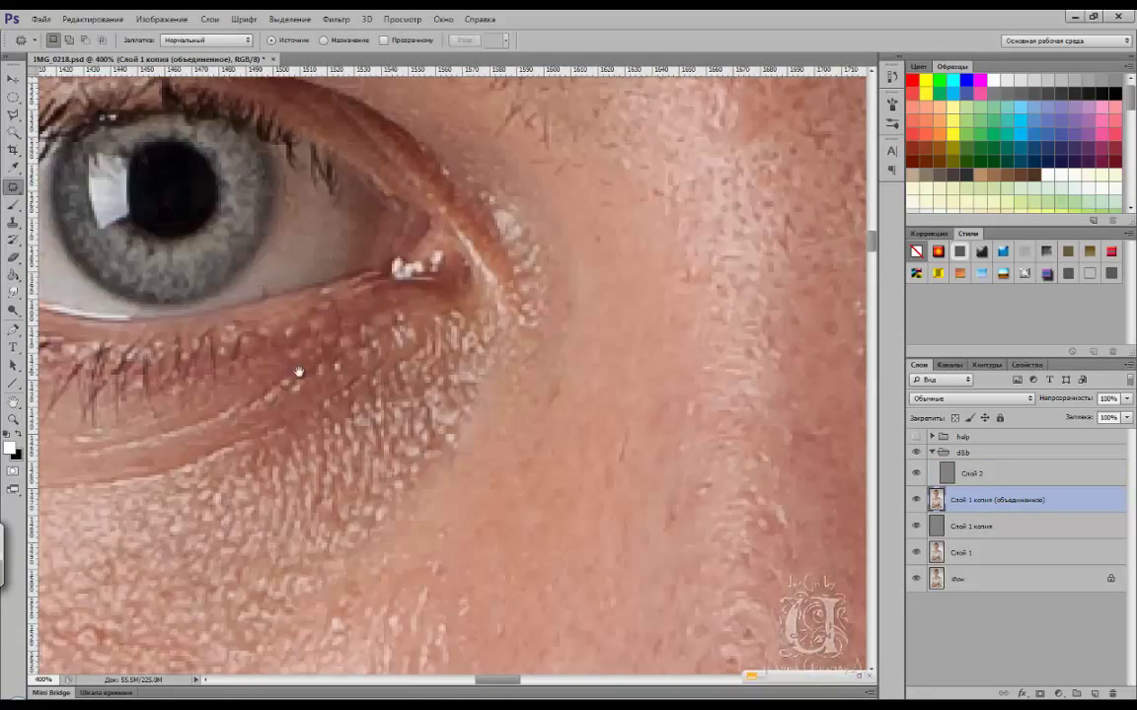
pyautogui.scroll(-3, 355, 377)
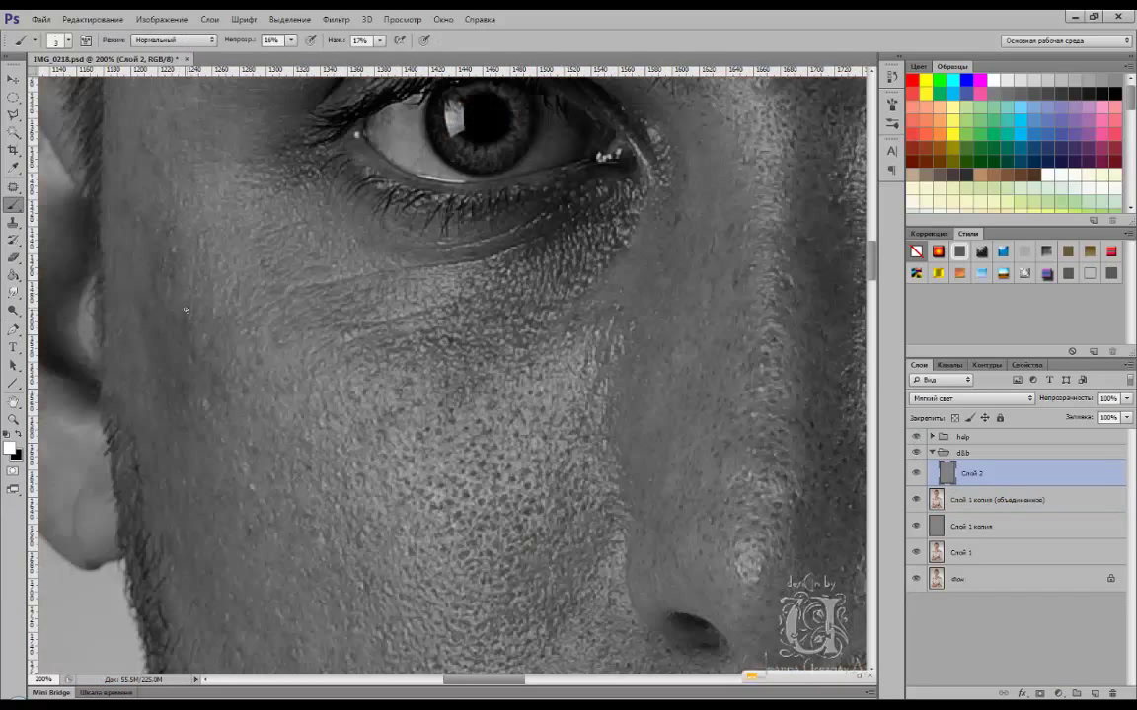
# - Set the brush to 20% opacity and 30% flow, then dodge and burn the chin and stubble
pyautogui.press('2')
pyautogui.hotkey('shift', '3')
pyautogui.moveTo(774, 270); pyautogui.dragTo(574, 371)
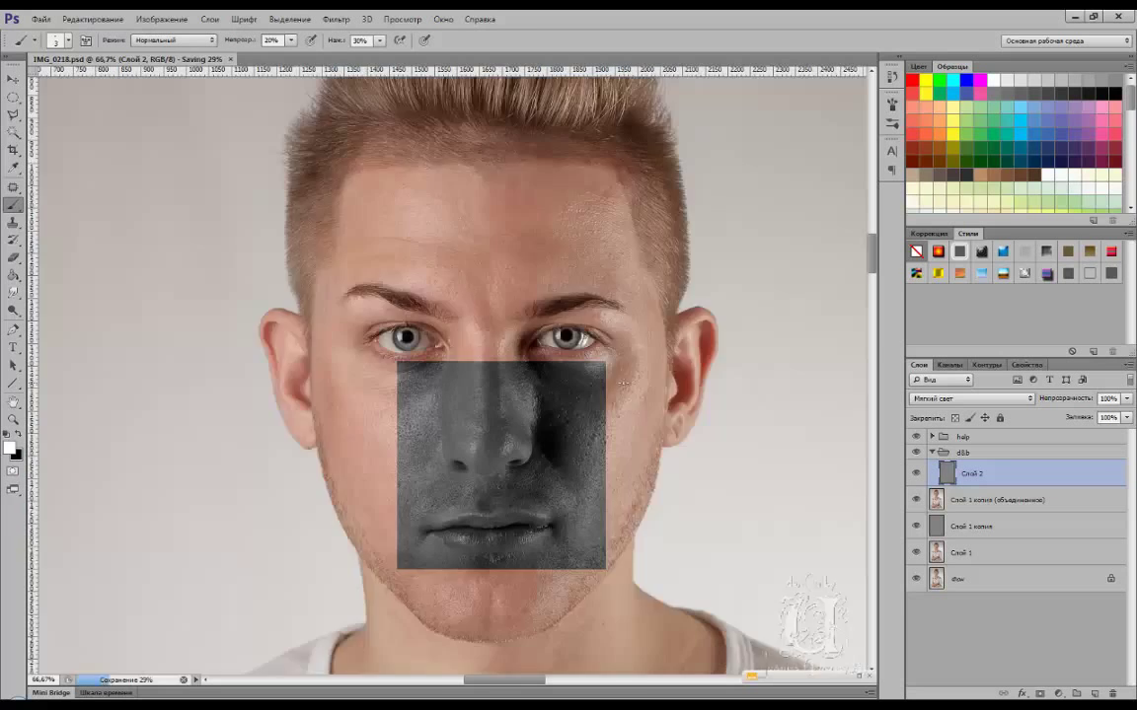
pyautogui.moveTo(520, 369); pyautogui.dragTo(651, 432)
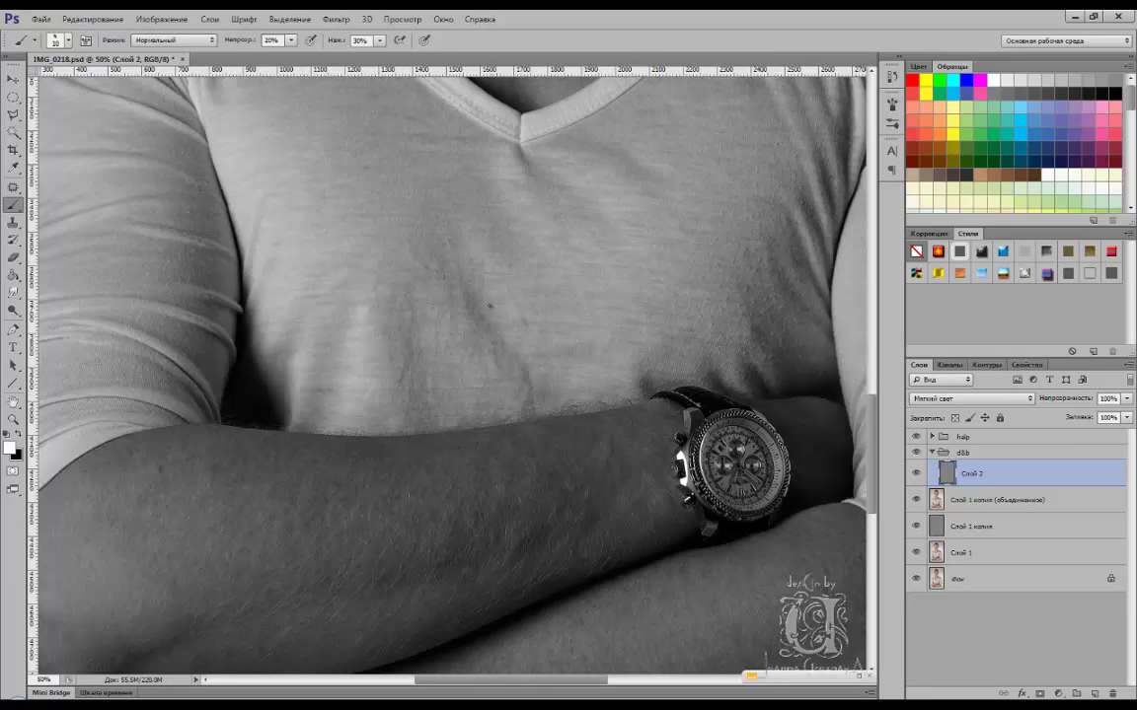
pyautogui.scroll(5, 546, 320)
pyautogui.scroll(3, 546, 319)
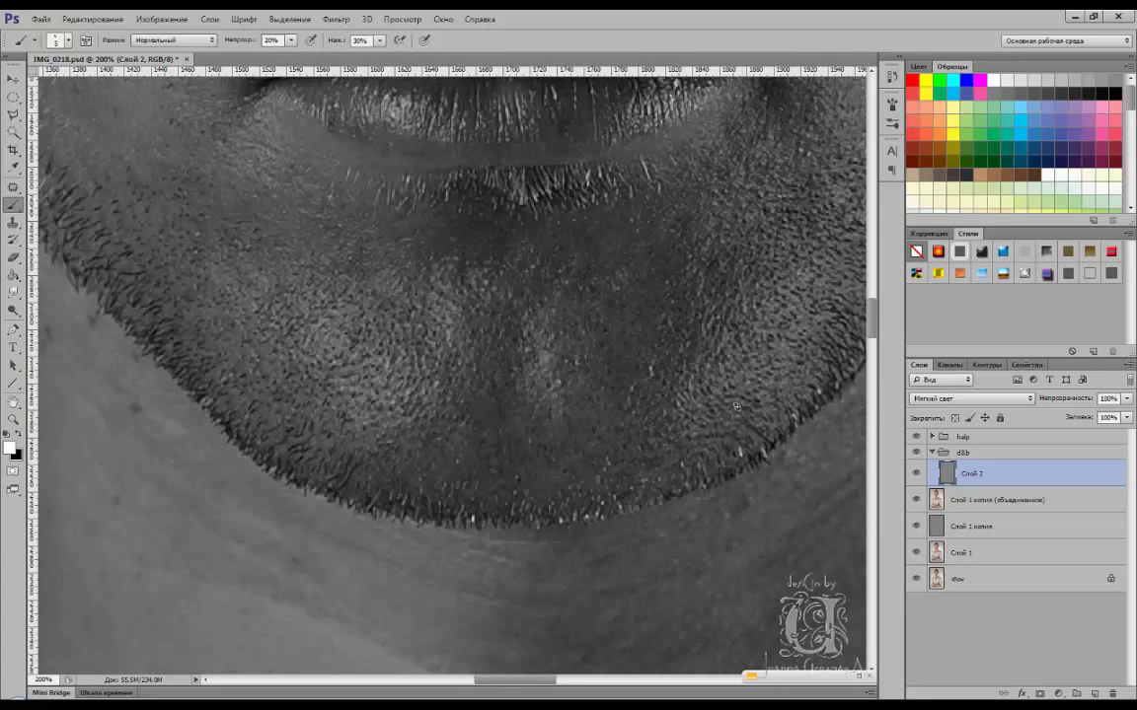
pyautogui.press('x')
pyautogui.press('x')
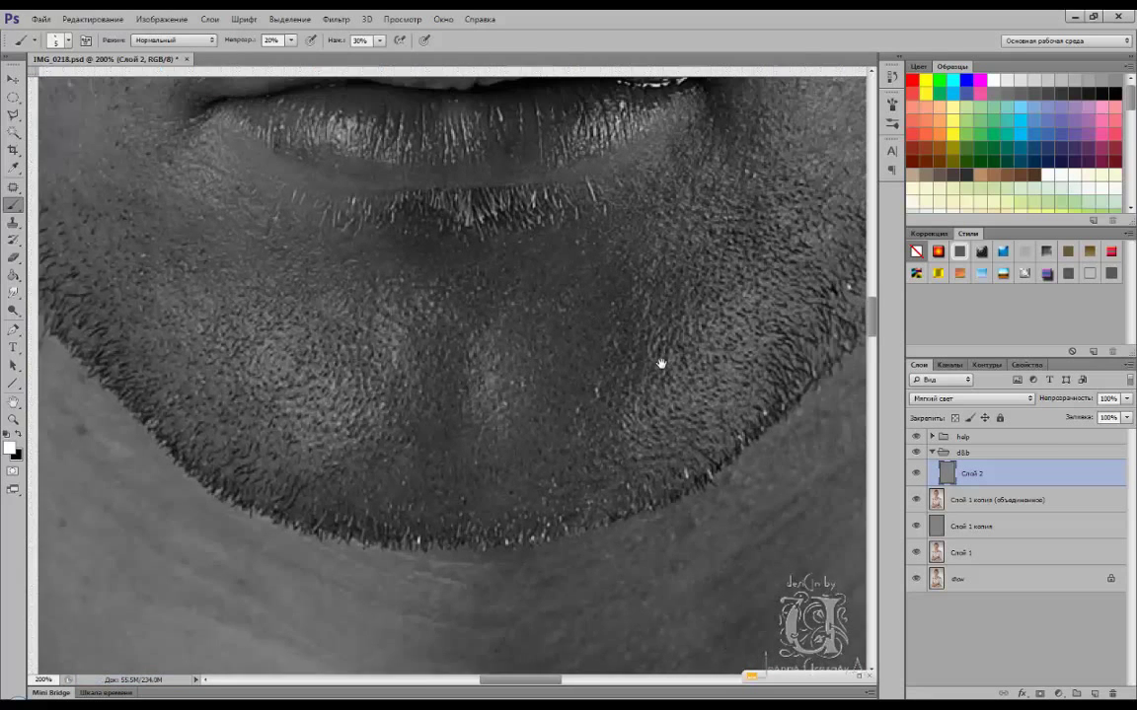
pyautogui.moveTo(625, 371); pyautogui.dragTo(529, 410)
pyautogui.press('x')
pyautogui.hotkey('ctrl', 's')
# - Dodge and burn the skin under the lips, checking colour, and lower the flow to 22%
pyautogui.moveTo(656, 254); pyautogui.dragTo(668, 366)
pyautogui.press('x')
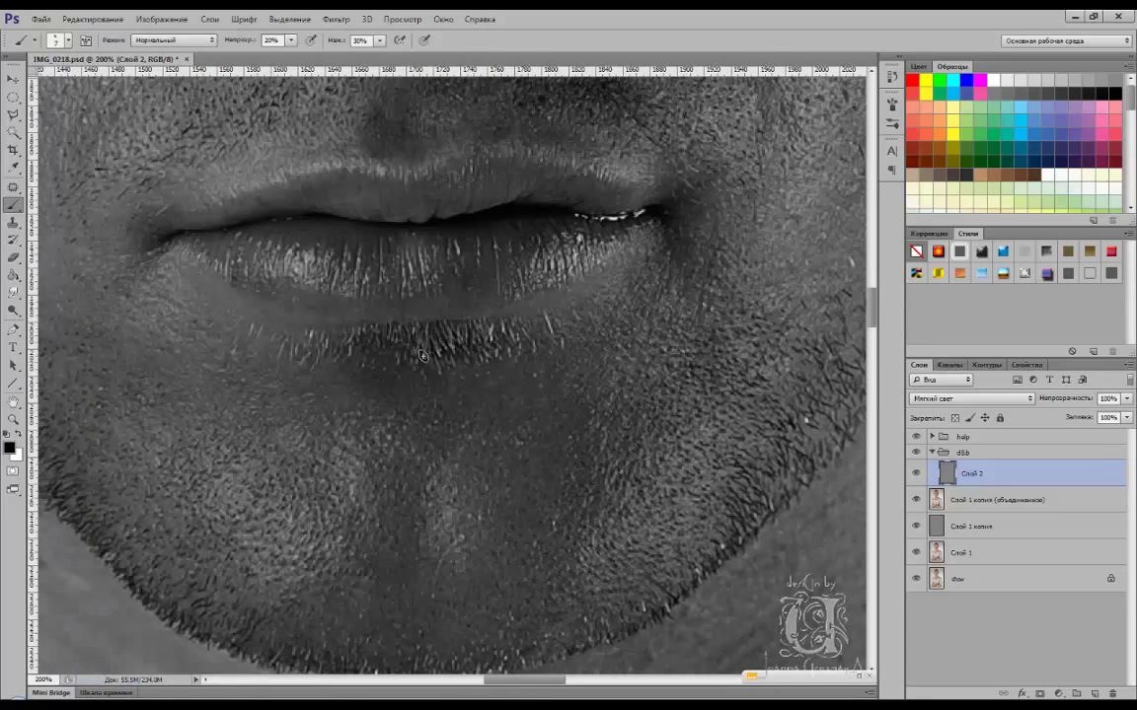
pyautogui.hotkey('ctrl', ',')
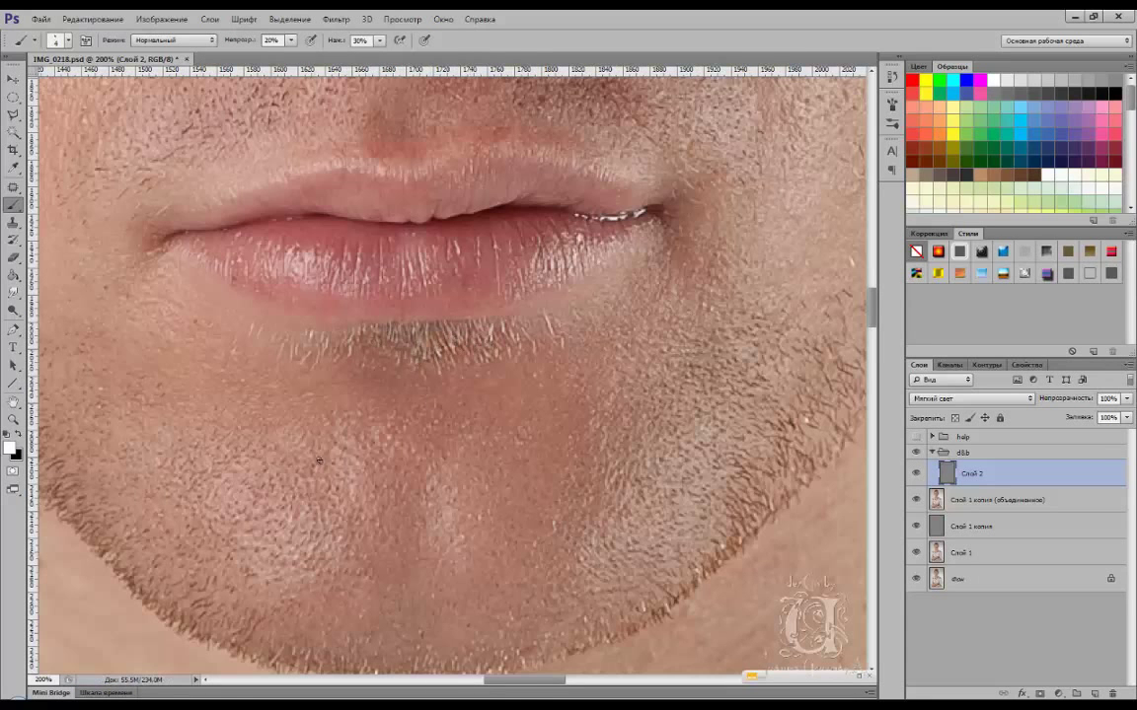
pyautogui.hotkey('ctrl', ',')
pyautogui.hotkey('ctrl', '+')
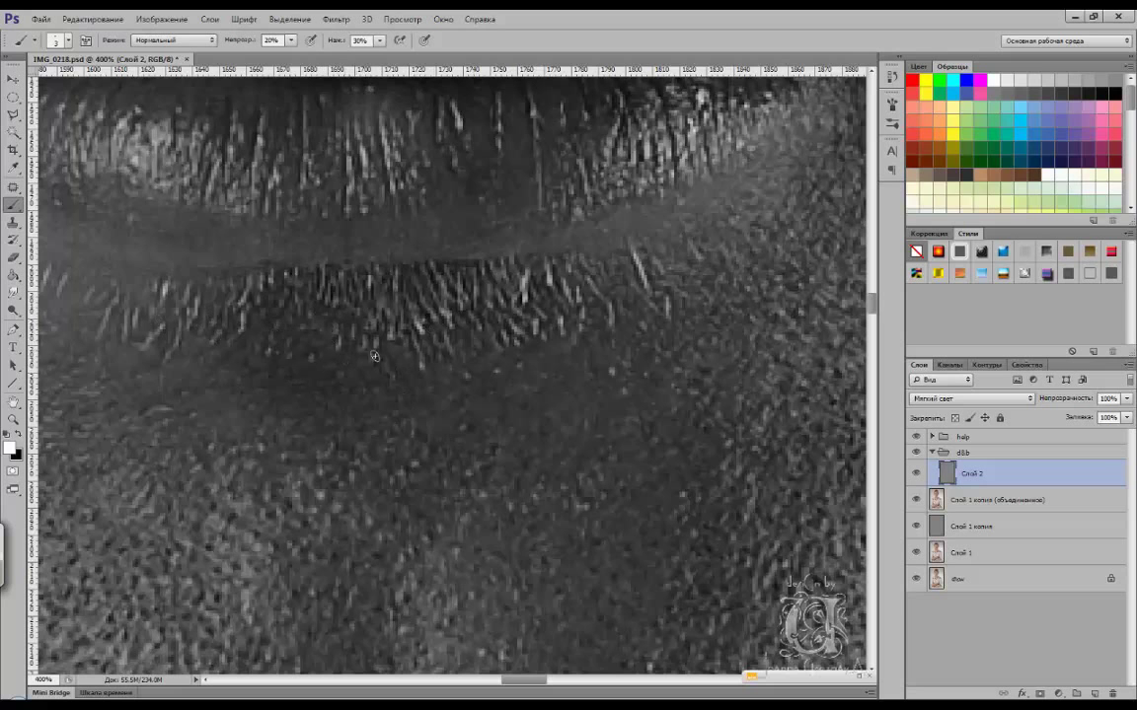
pyautogui.press('x')
pyautogui.hscroll(-5, 152, 336)
pyautogui.press('x')
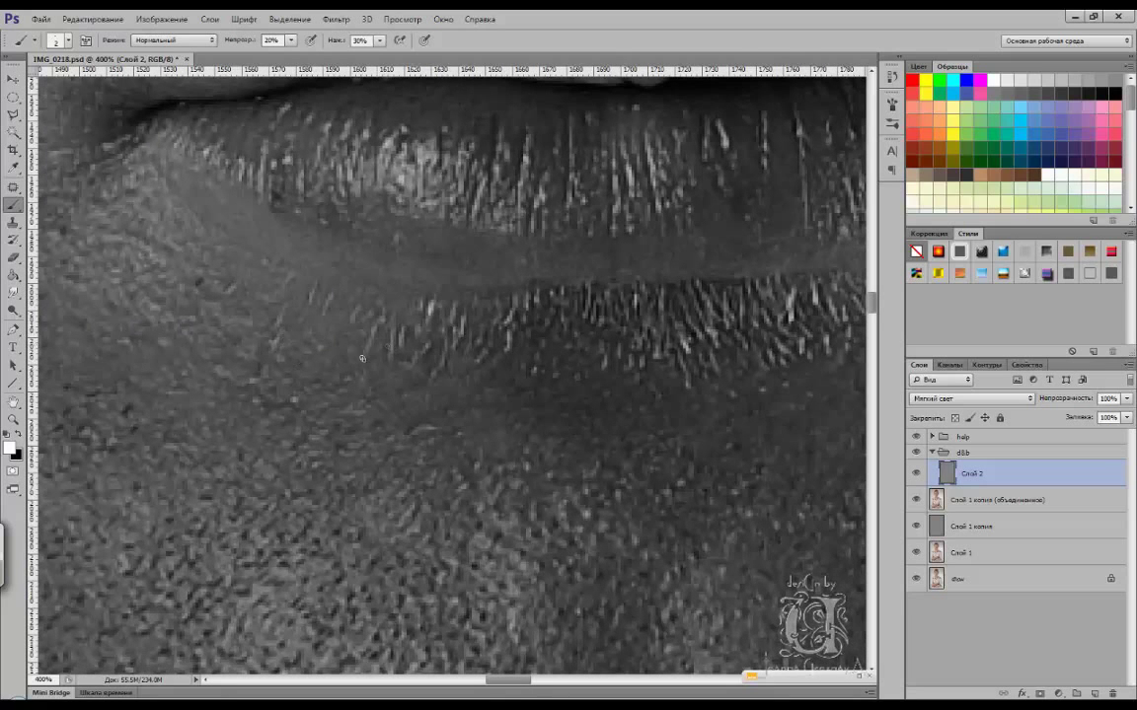
pyautogui.hotkey('shift', '2')
pyautogui.hotkey('shift', '2')
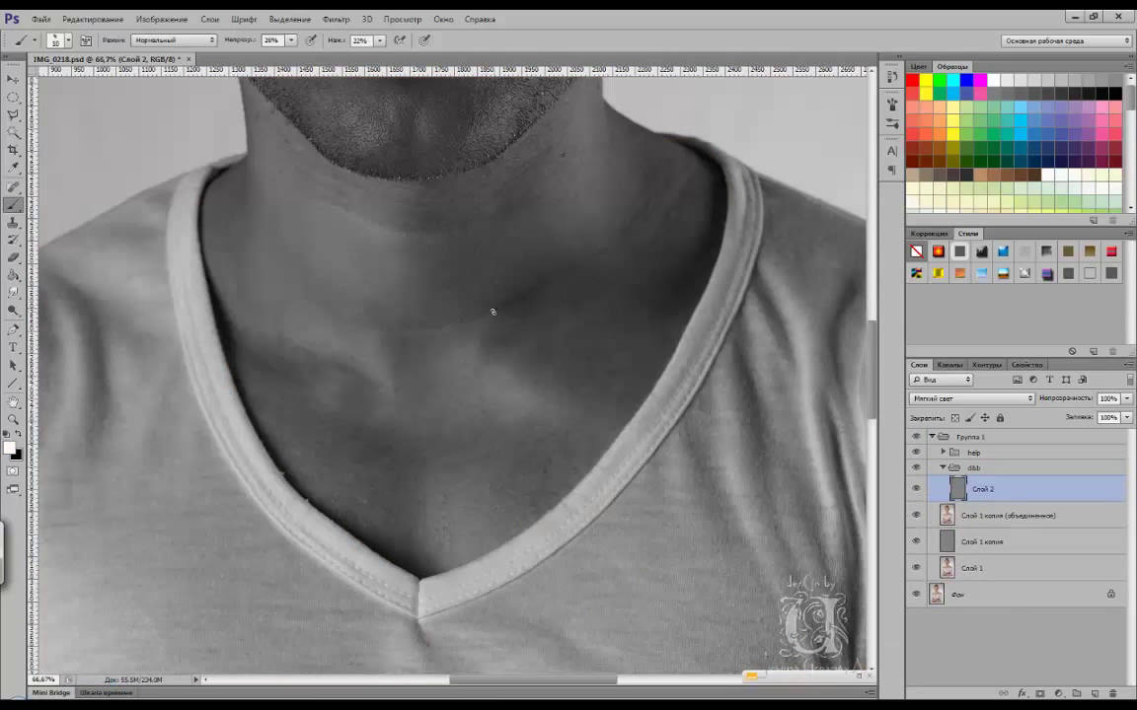
# - At 200% zoom, dodge and burn the cheek beside the nose and under the eye on Слой 2
pyautogui.scroll(5, 352, 362)
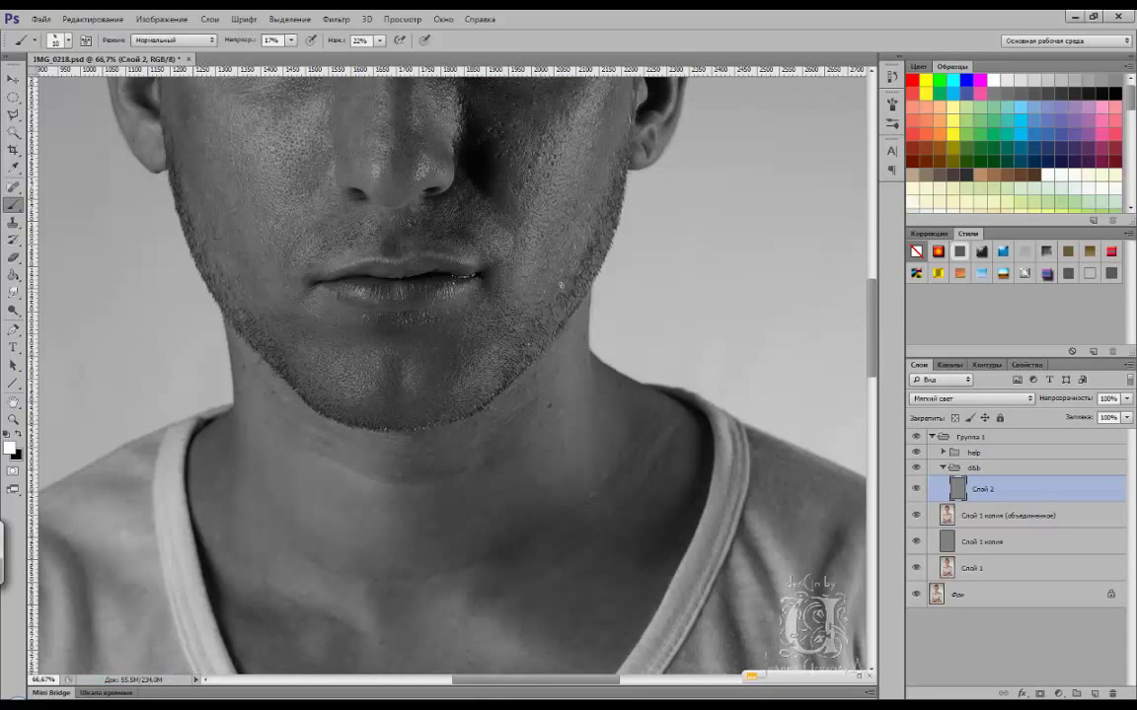
pyautogui.scroll(2, 275, 347)
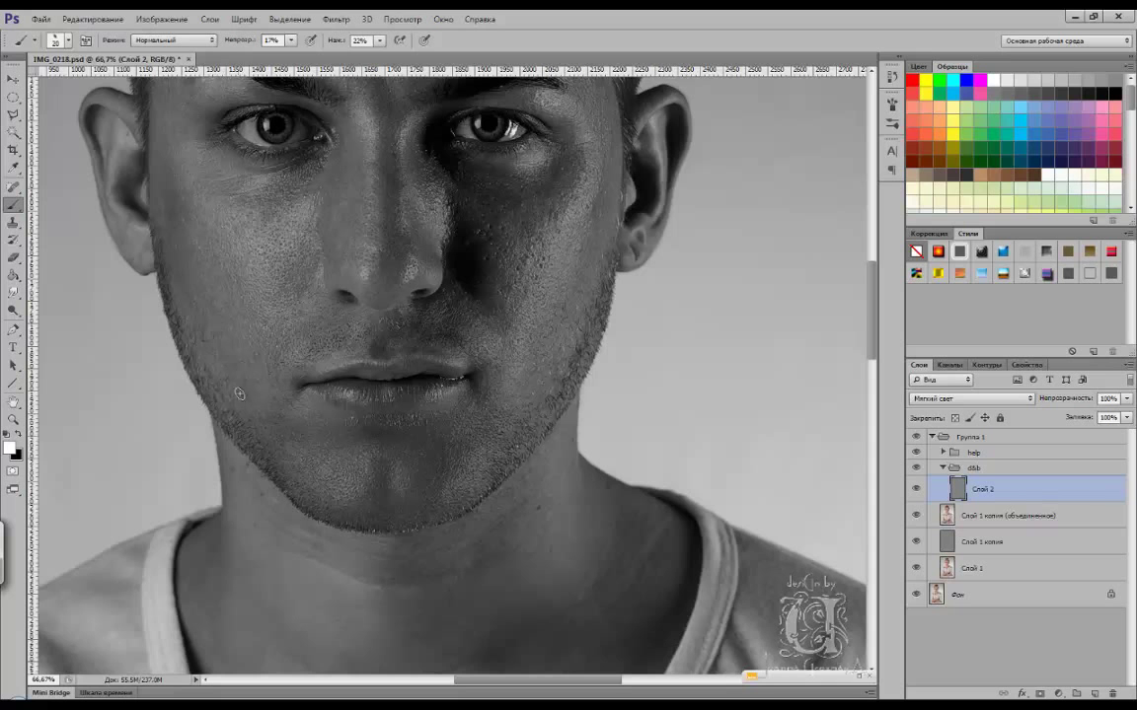
pyautogui.scroll(4, 345, 217)
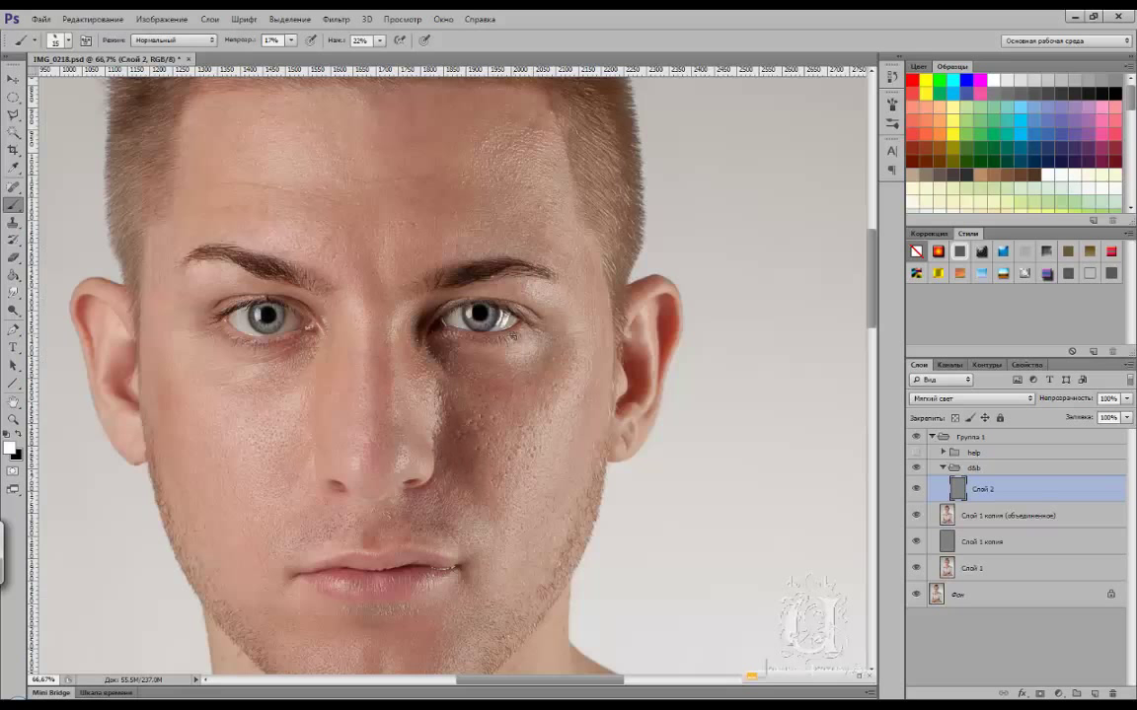
pyautogui.hotkey('ctrl', '+')
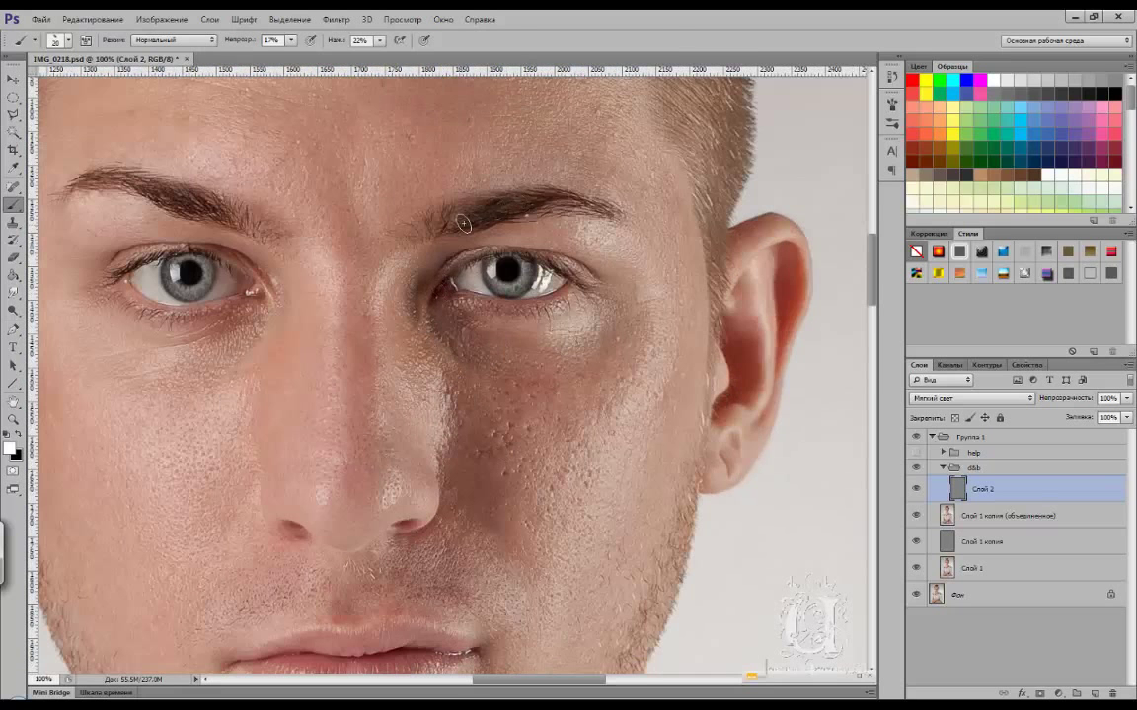
pyautogui.hotkey('ctrl', '-')
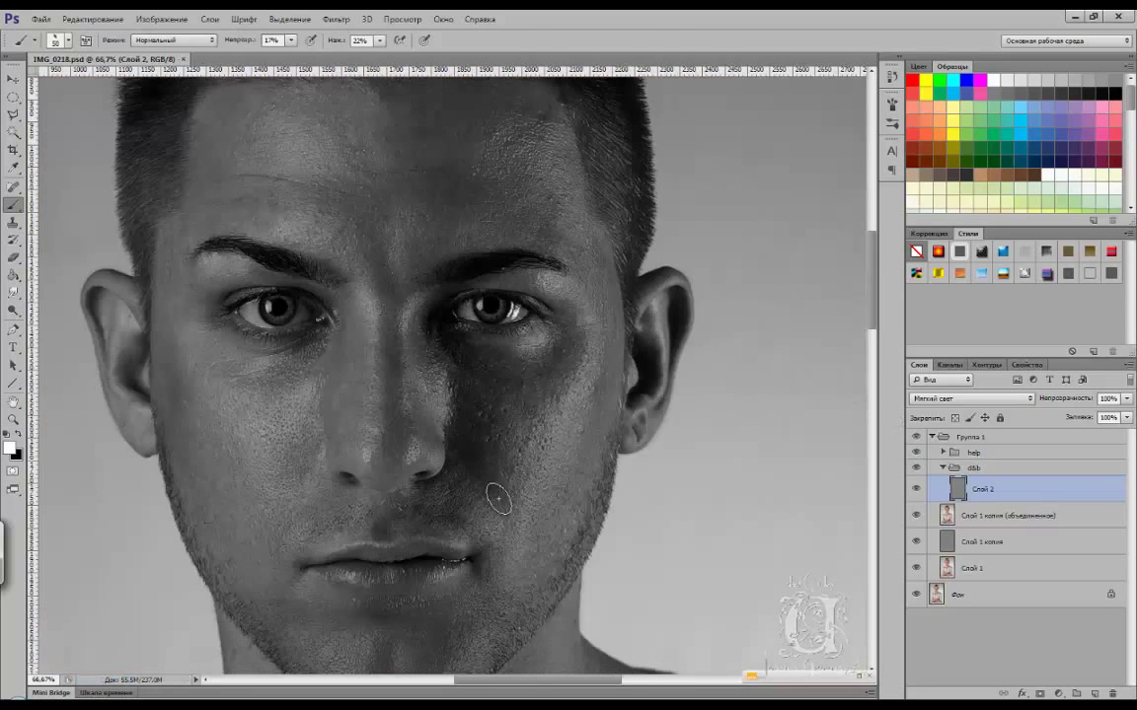
pyautogui.hotkey('ctrl', '+')
pyautogui.hotkey('ctrl', '+')
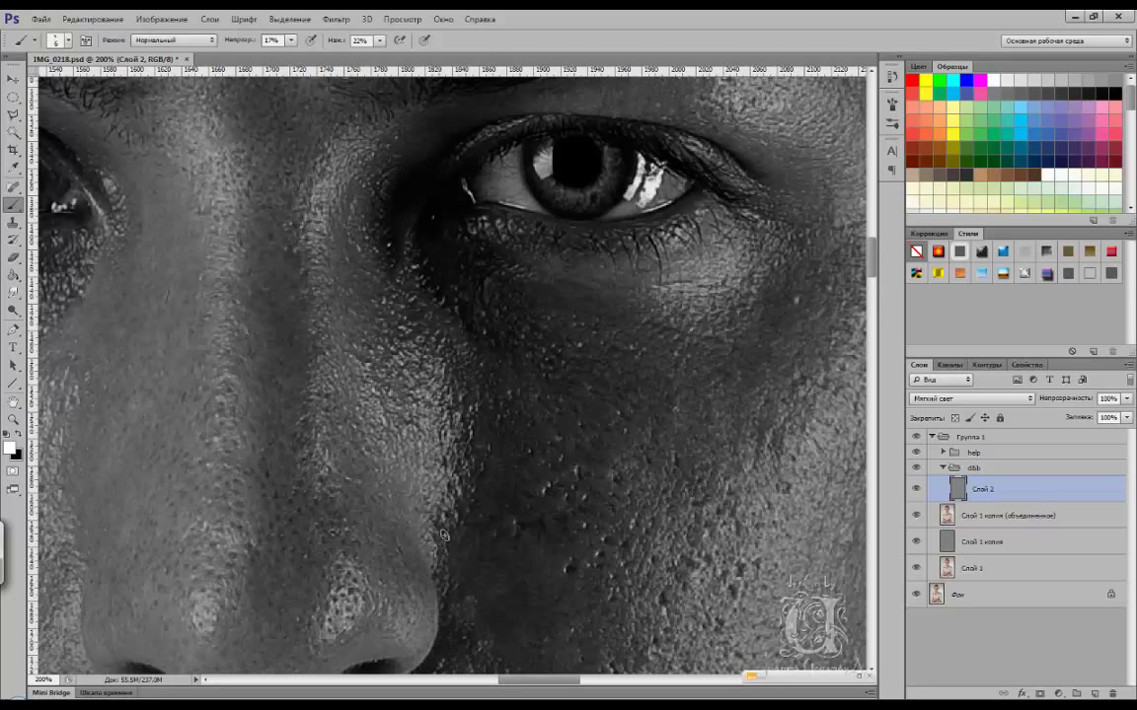
pyautogui.hotkey('ctrl', 'y')
pyautogui.hotkey('ctrl', 'y')
pyautogui.press('x')
pyautogui.moveTo(518, 535); pyautogui.dragTo(518, 377)
pyautogui.press('x')
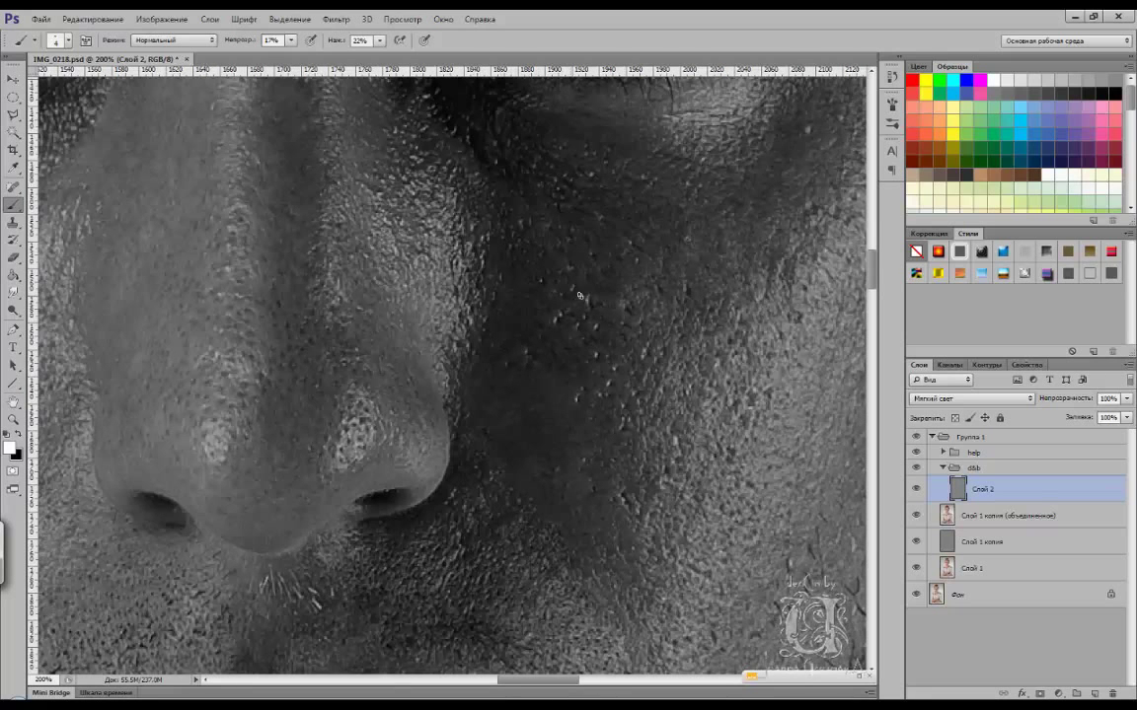
# - Add a brown Gradient Fill toning layer above the merged retouch layer
pyautogui.click(915, 452)
pyautogui.hotkey('ctrl', '-')
pyautogui.hotkey('ctrl', '-')
pyautogui.hotkey('ctrl', '-')
pyautogui.hotkey('alt', '[')
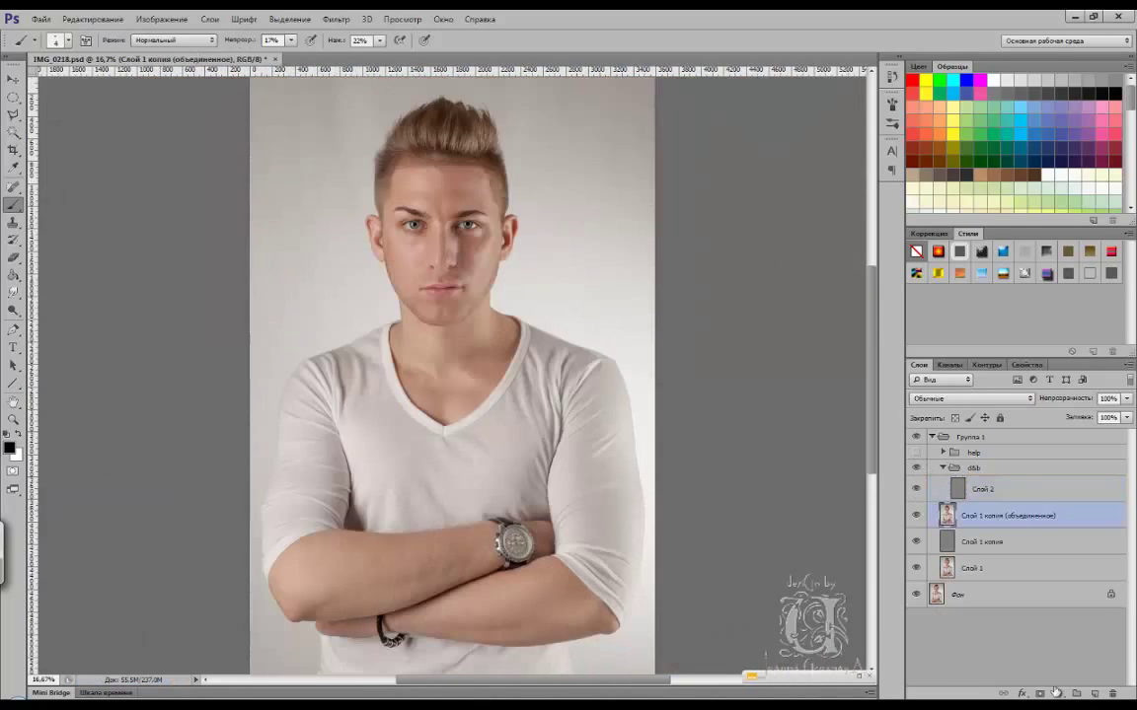
pyautogui.click(1056, 694)
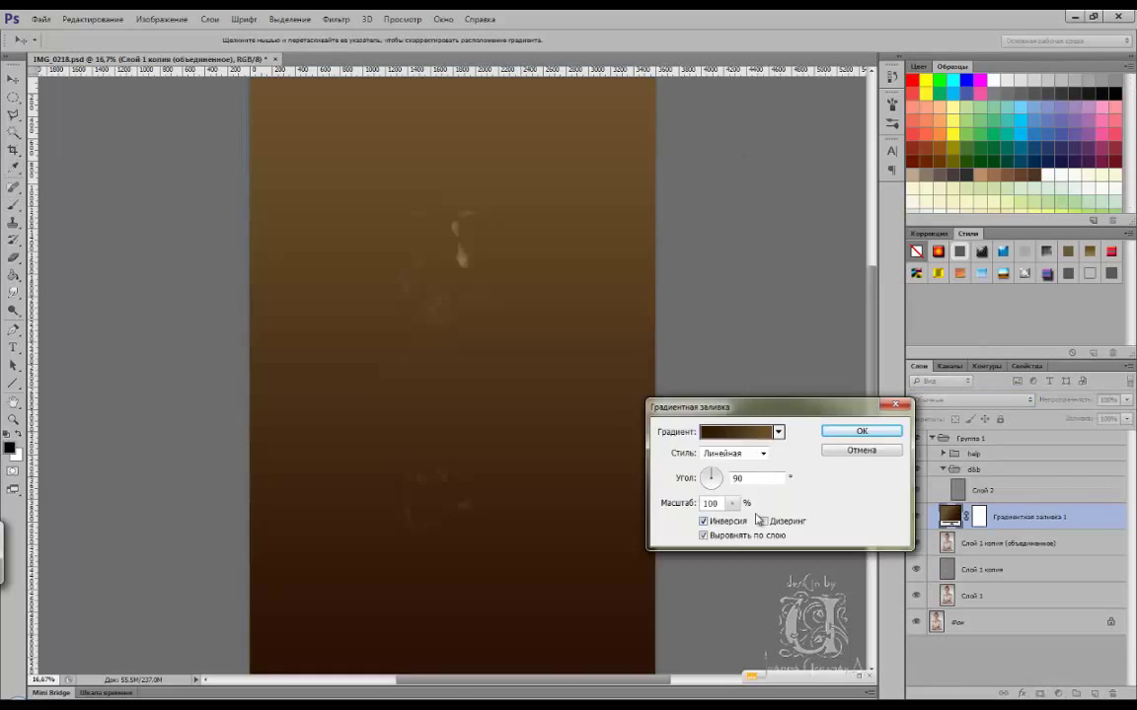
pyautogui.click(861, 431)
pyautogui.press('b')
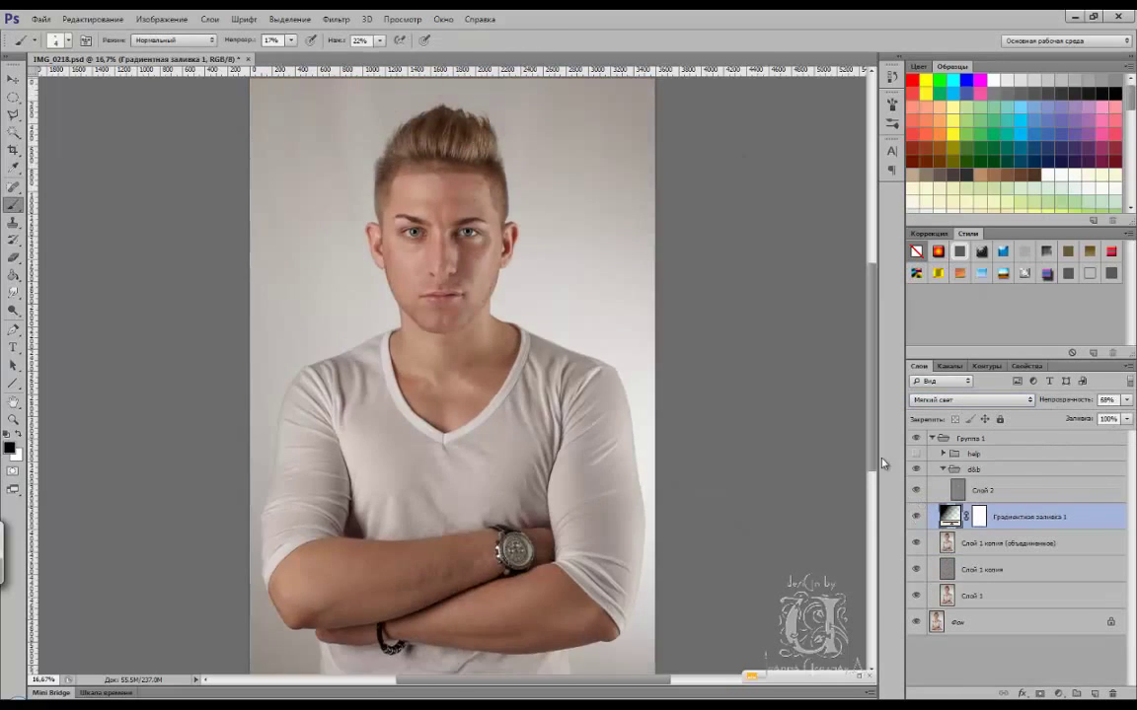
# - Dodge and burn the skin above the collar and along the neckline on Слой 2
pyautogui.hotkey('alt', ']')
pyautogui.hotkey('ctrl', '+')
pyautogui.hotkey('ctrl', '+')
pyautogui.hotkey('ctrl', '+')
pyautogui.click(915, 453)
pyautogui.press('x')
pyautogui.moveTo(598, 441); pyautogui.dragTo(492, 317)
pyautogui.hotkey('ctrl', 'r')
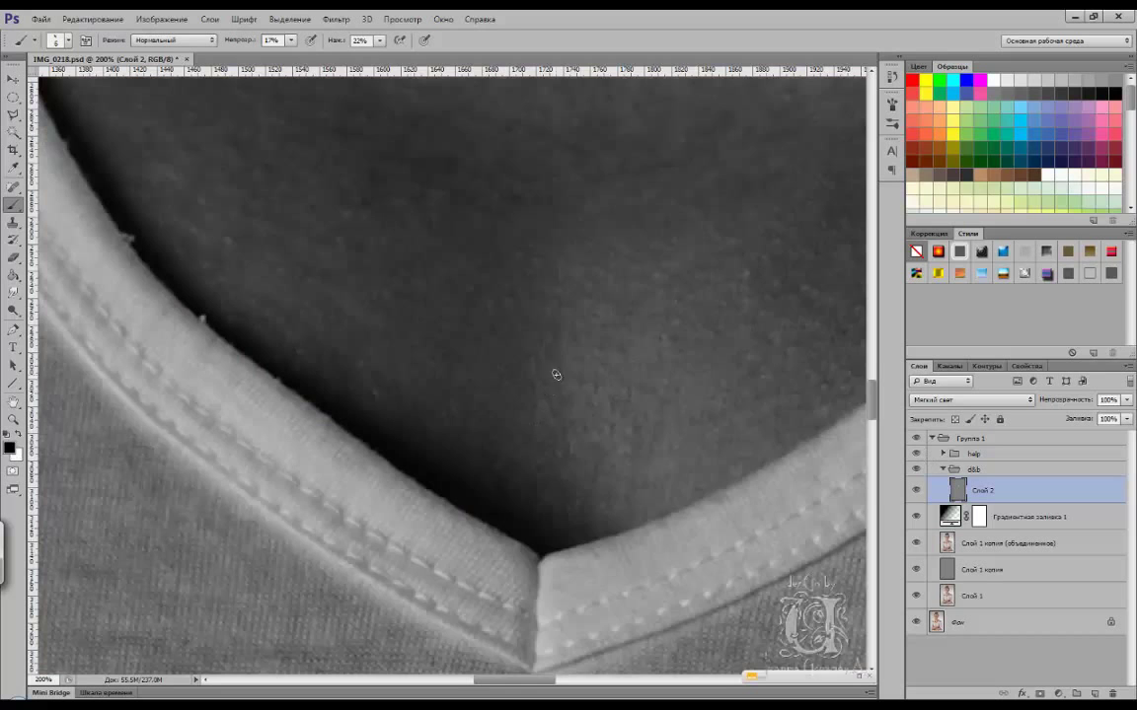
pyautogui.moveTo(574, 472); pyautogui.dragTo(412, 393)
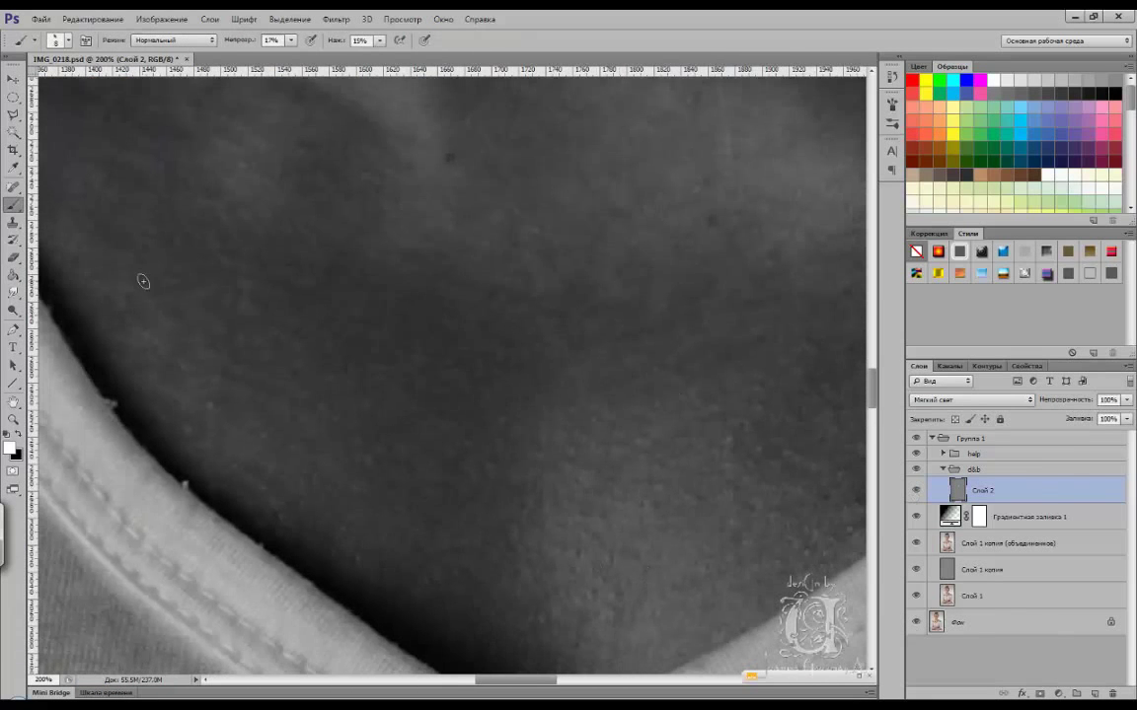
pyautogui.moveTo(375, 459)
pyautogui.mouseDown()
pyautogui.moveTo(269, 203)
pyautogui.moveTo(340, 398)
pyautogui.moveTo(335, 329)
pyautogui.mouseUp()
pyautogui.press('[')
pyautogui.press('[')
pyautogui.press('[')
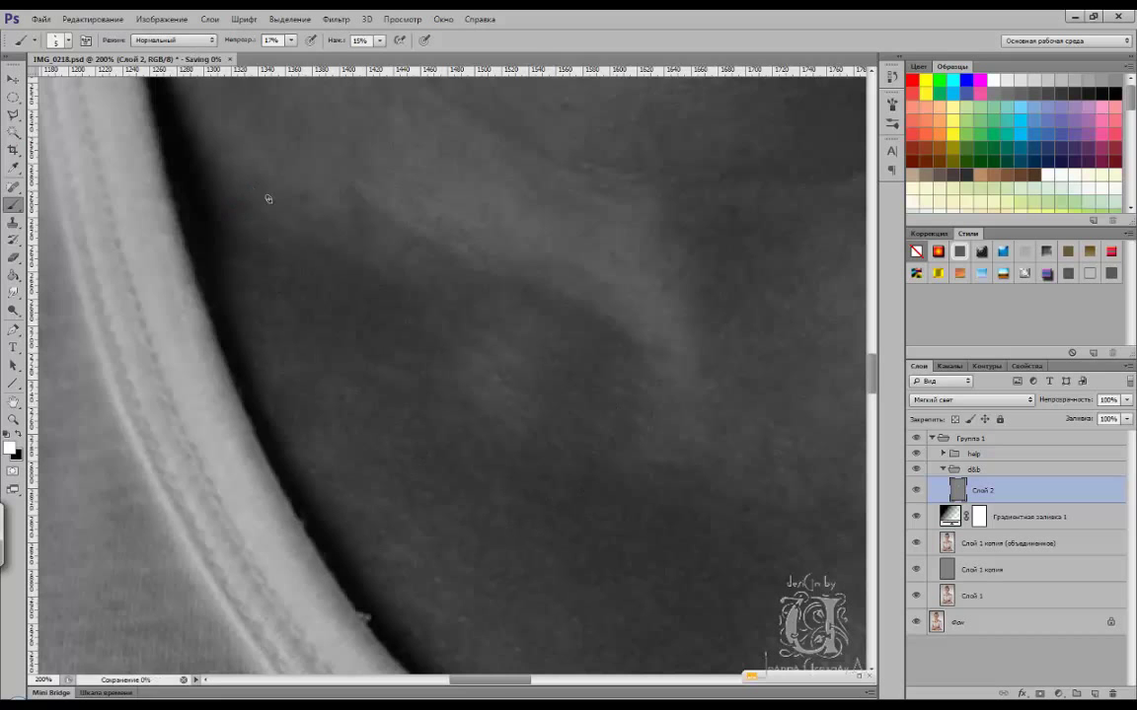
# - Check the collar work in colour and lower the brush opacity to 14% for the chest
pyautogui.press('F2')
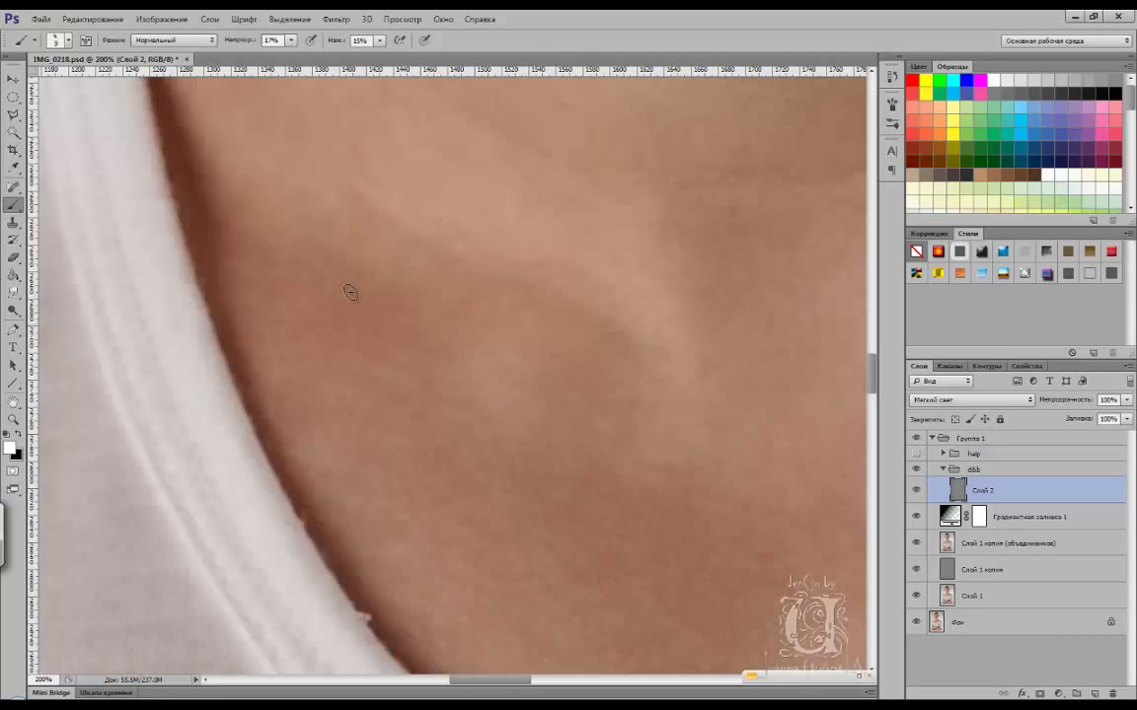
pyautogui.hotkey('ctrl', '-')
pyautogui.press('F2')
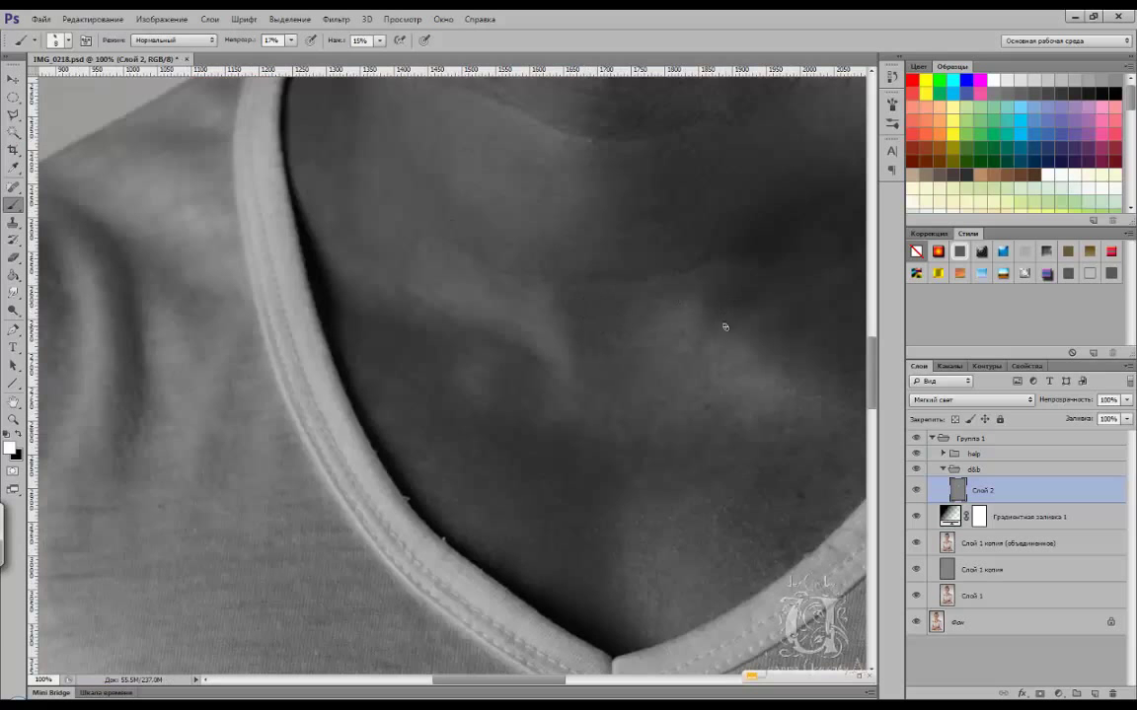
pyautogui.hotkey('ctrl', '+')
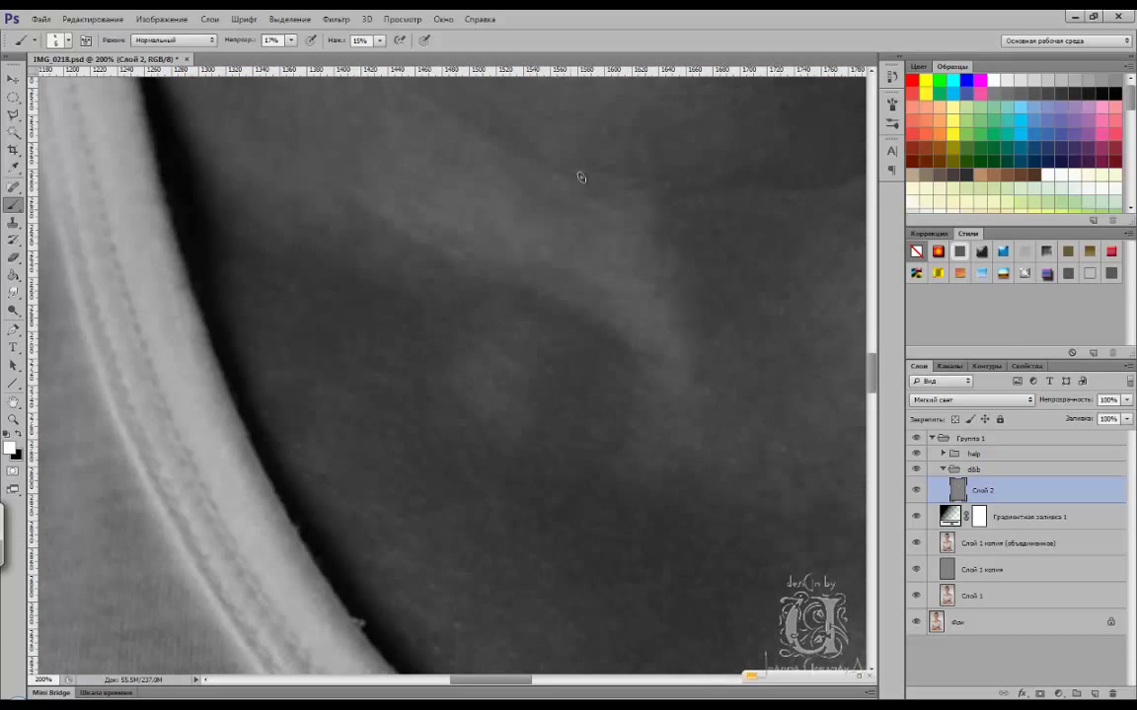
pyautogui.scroll(2, 688, 315)
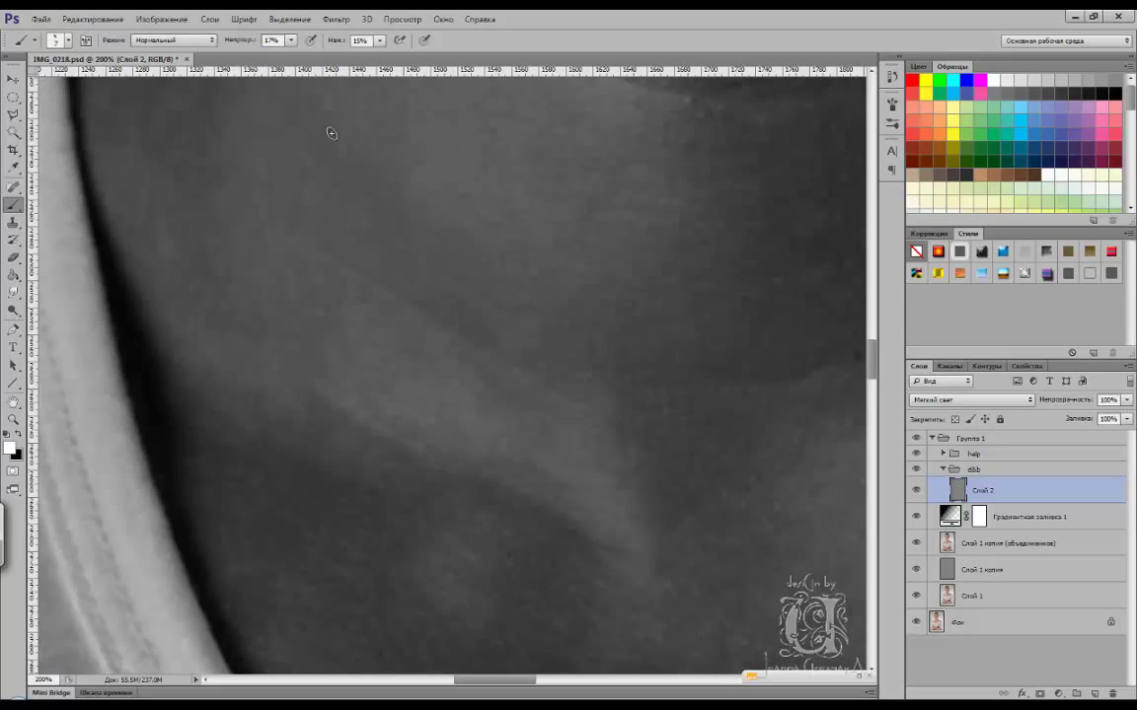
pyautogui.hscroll(-3, 332, 133)
pyautogui.press('1')
pyautogui.press('4')
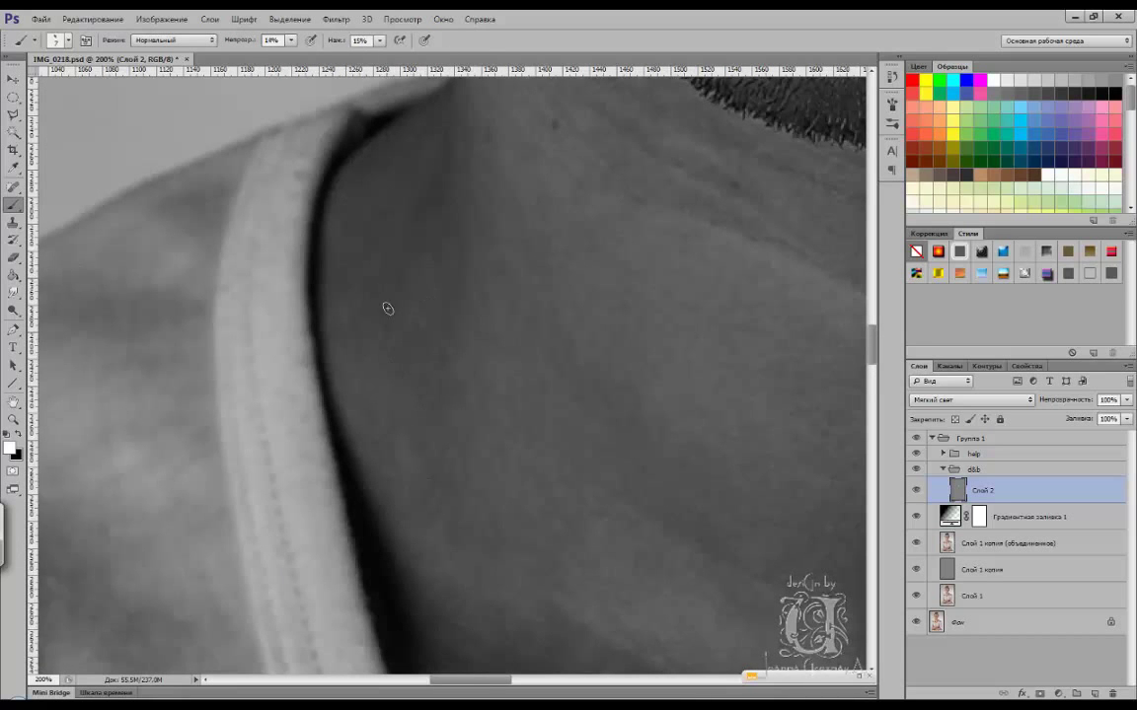
pyautogui.scroll(1, 466, 165)
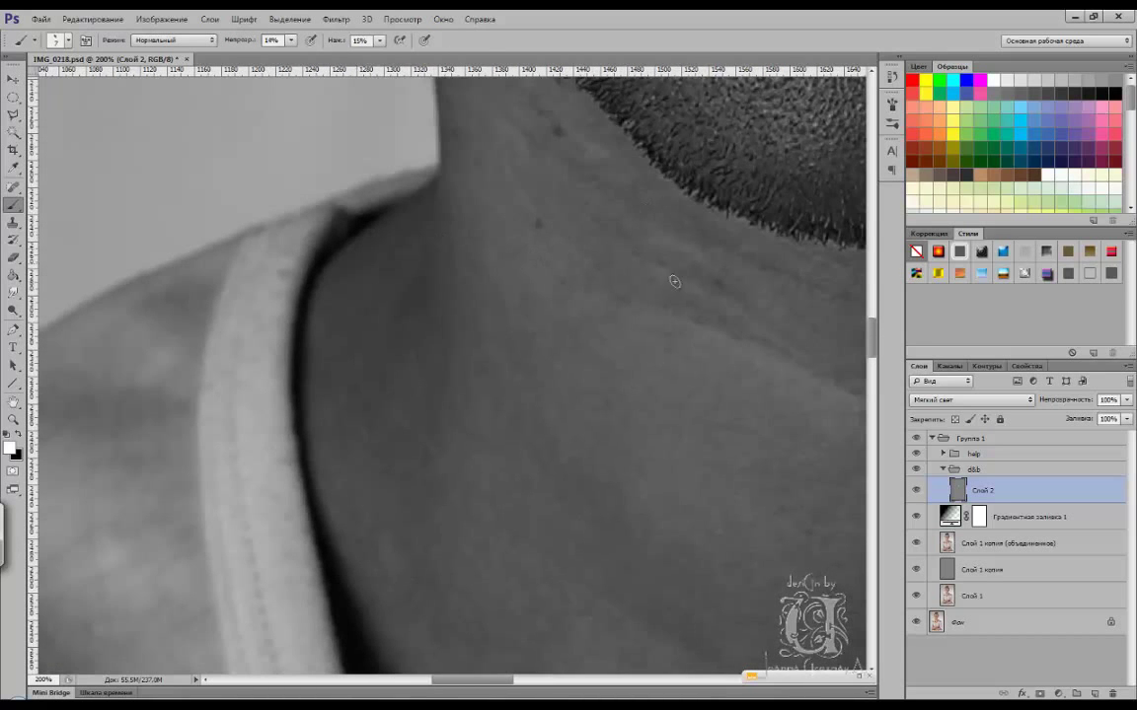
pyautogui.scroll(1, 612, 191)
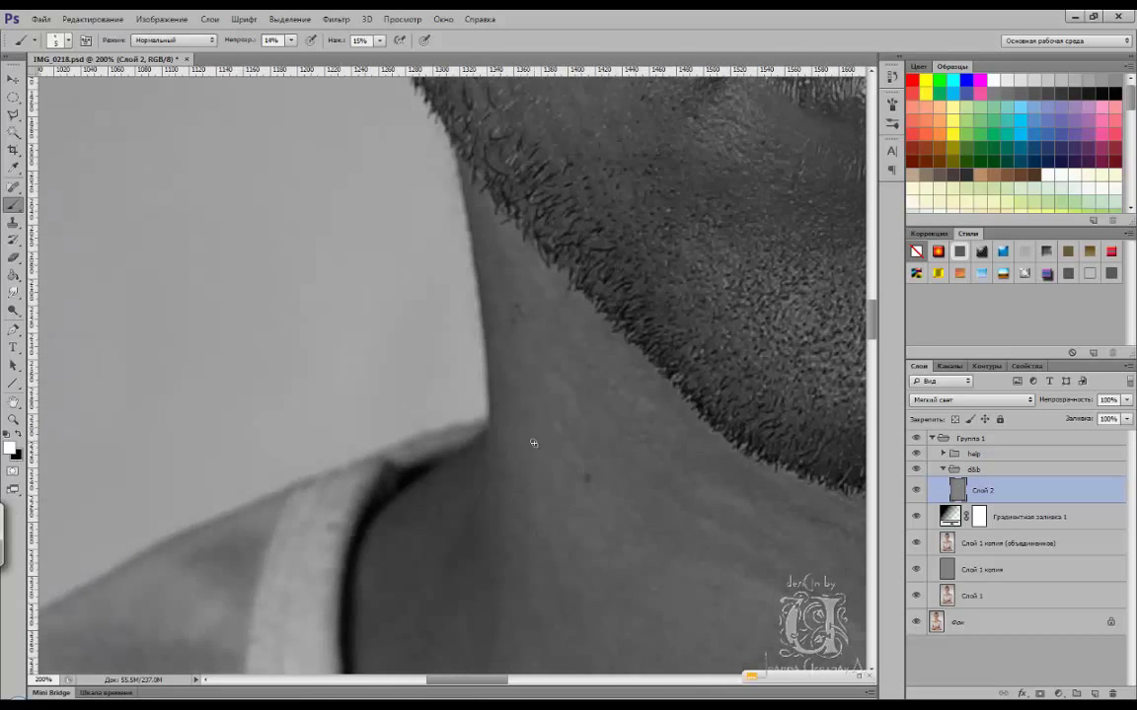
# - Save the document and burn the chest skin in black on Слой 2
pyautogui.hotkey('ctrl', '-')
pyautogui.hotkey('ctrl', '-')
pyautogui.hotkey('ctrl', '-')
pyautogui.click(1041, 516)
pyautogui.hotkey('ctrl', 's')
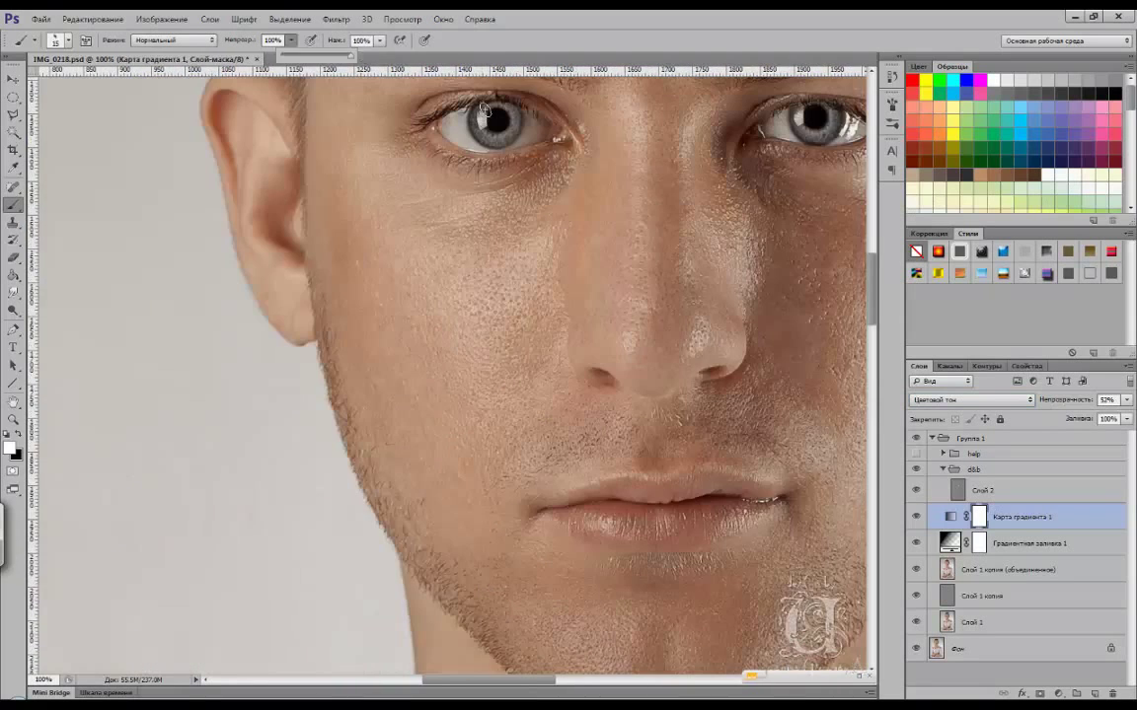
pyautogui.hotkey('ctrl', '-')
pyautogui.hotkey('ctrl', '-')
pyautogui.hotkey('ctrl', '-')
pyautogui.hotkey('ctrl', '-')
pyautogui.hotkey('ctrl', '-')
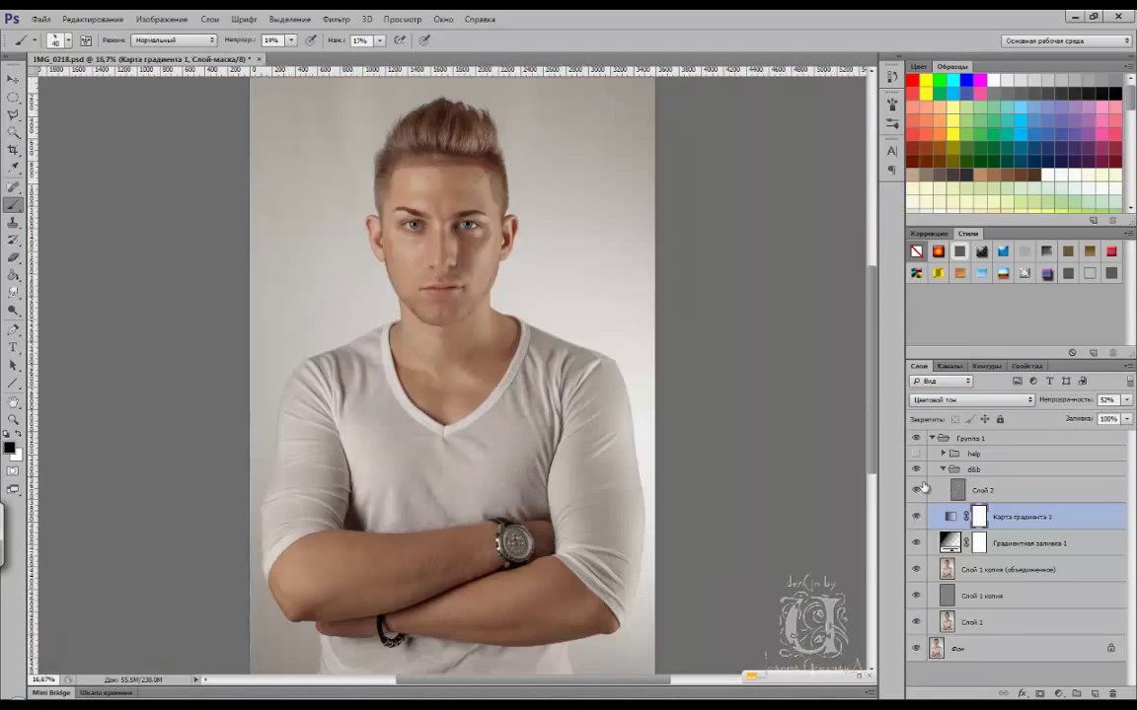
pyautogui.click(924, 489)
pyautogui.hotkey('ctrl', '+')
pyautogui.hotkey('ctrl', '+')
pyautogui.hotkey('ctrl', '+')
pyautogui.hotkey('ctrl', '+')
pyautogui.hotkey('ctrl', '+')
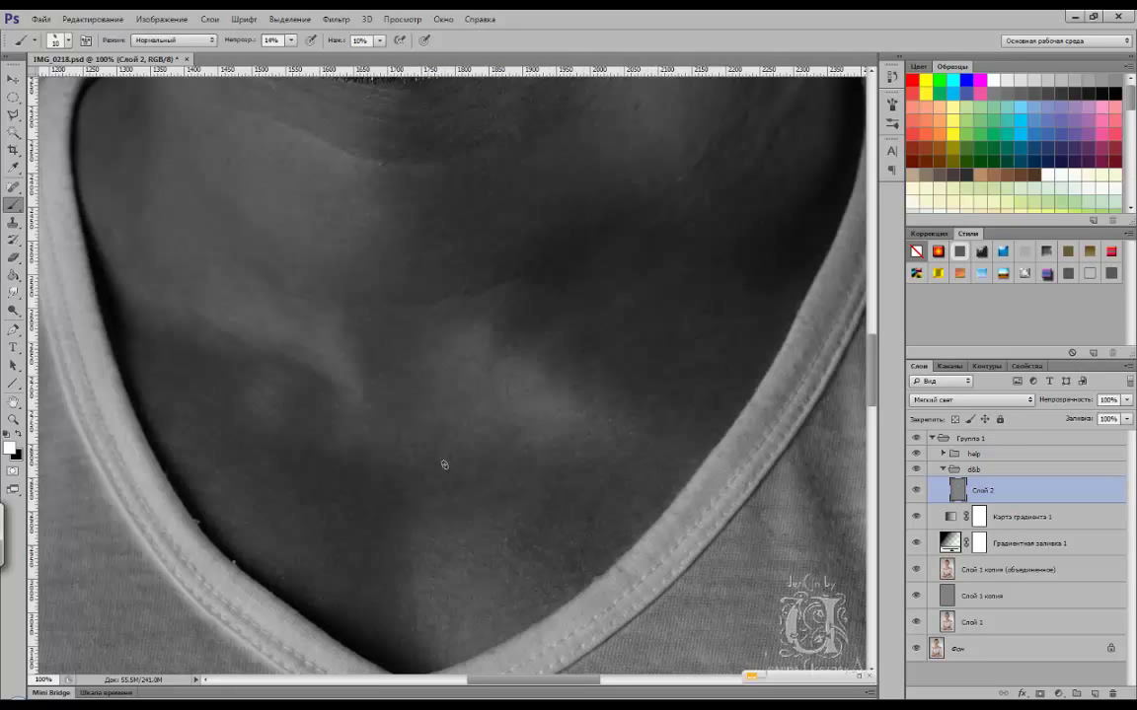
pyautogui.moveTo(463, 111); pyautogui.dragTo(421, 297)
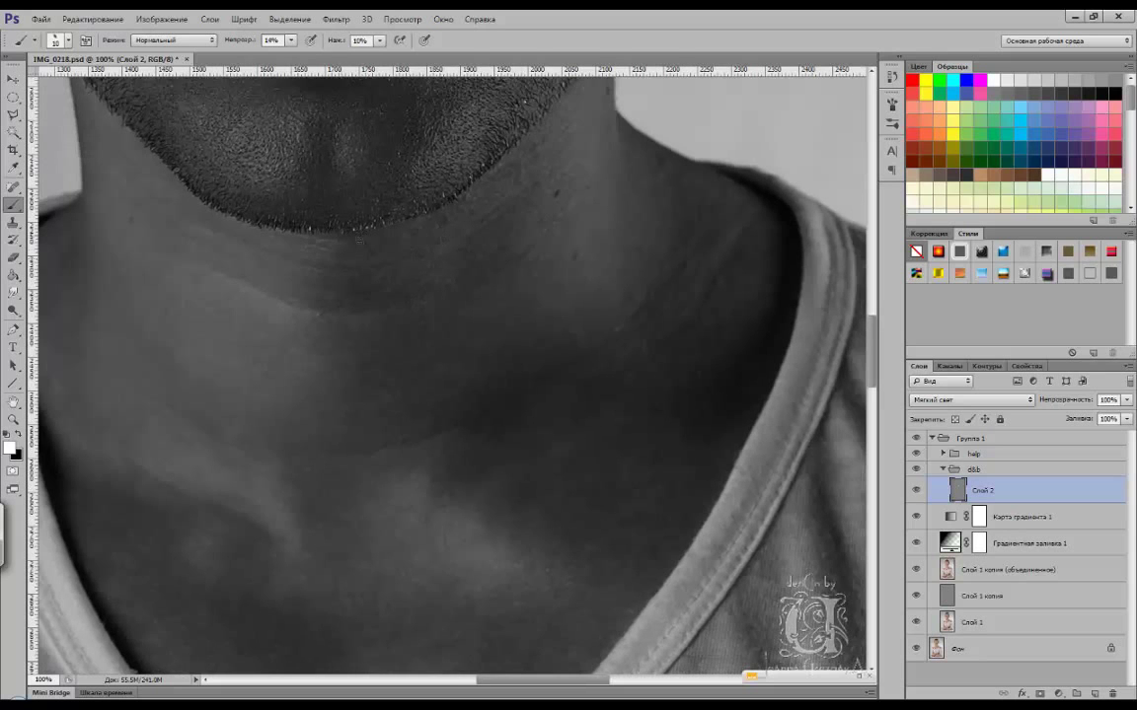
pyautogui.press('x')
pyautogui.press('x')
pyautogui.hotkey('ctrl', '-')
pyautogui.hotkey('ctrl', '-')
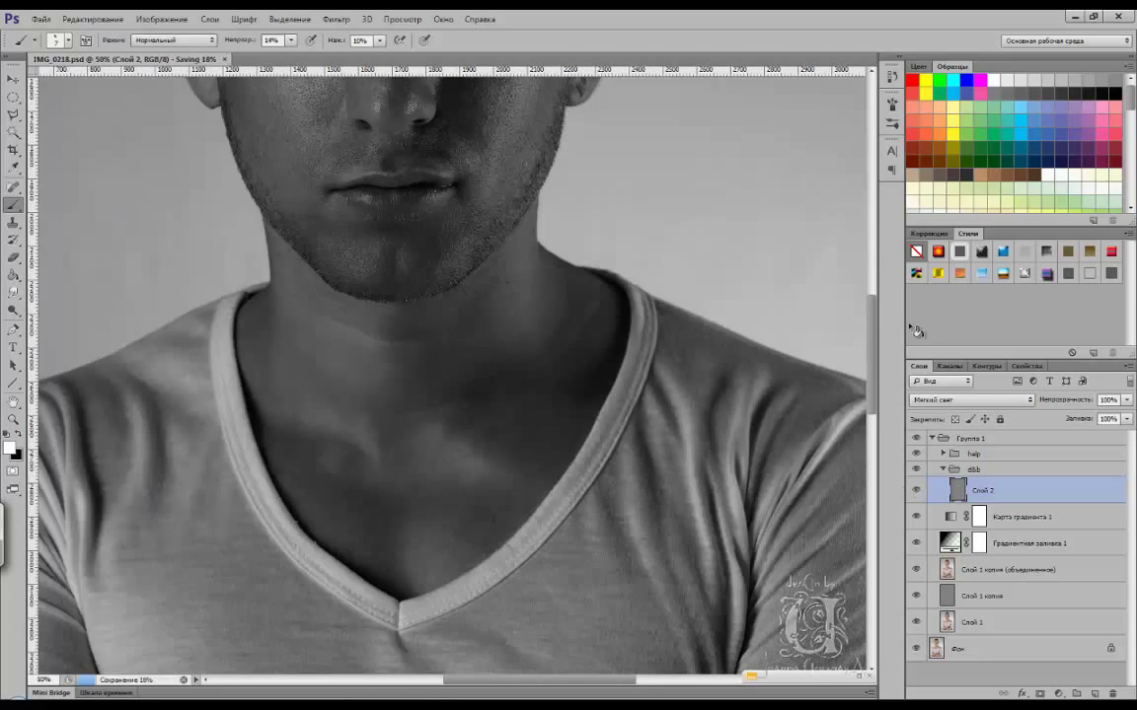
pyautogui.scroll(-3, 361, 435)
# - Add a new empty layer above the merged retouch layer for the shirt patch
pyautogui.hotkey('alt', '[')
pyautogui.hotkey('alt', '[')
pyautogui.hotkey('alt', '[')
pyautogui.hotkey('alt', ']')
pyautogui.hotkey('alt', ']')
pyautogui.press('l')
pyautogui.hotkey('ctrl', 'shift', 'alt', 'n')
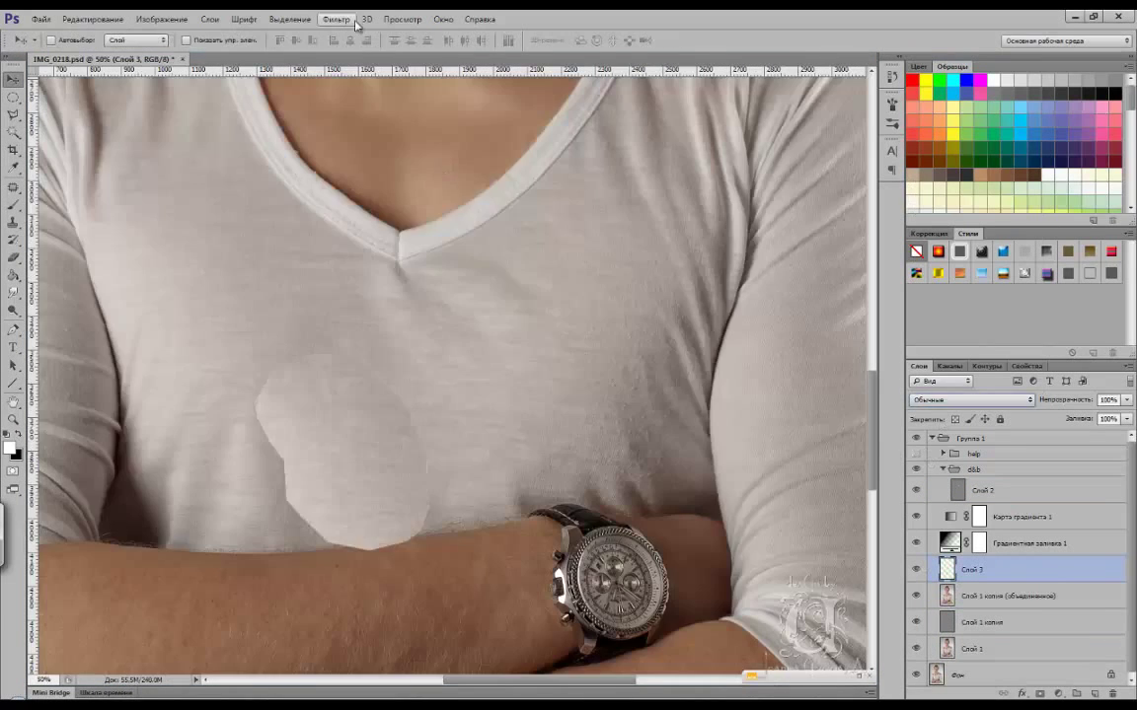
# - Set the brush on Слой 2 to 14% flow with white as the paint colour
pyautogui.click(967, 490)
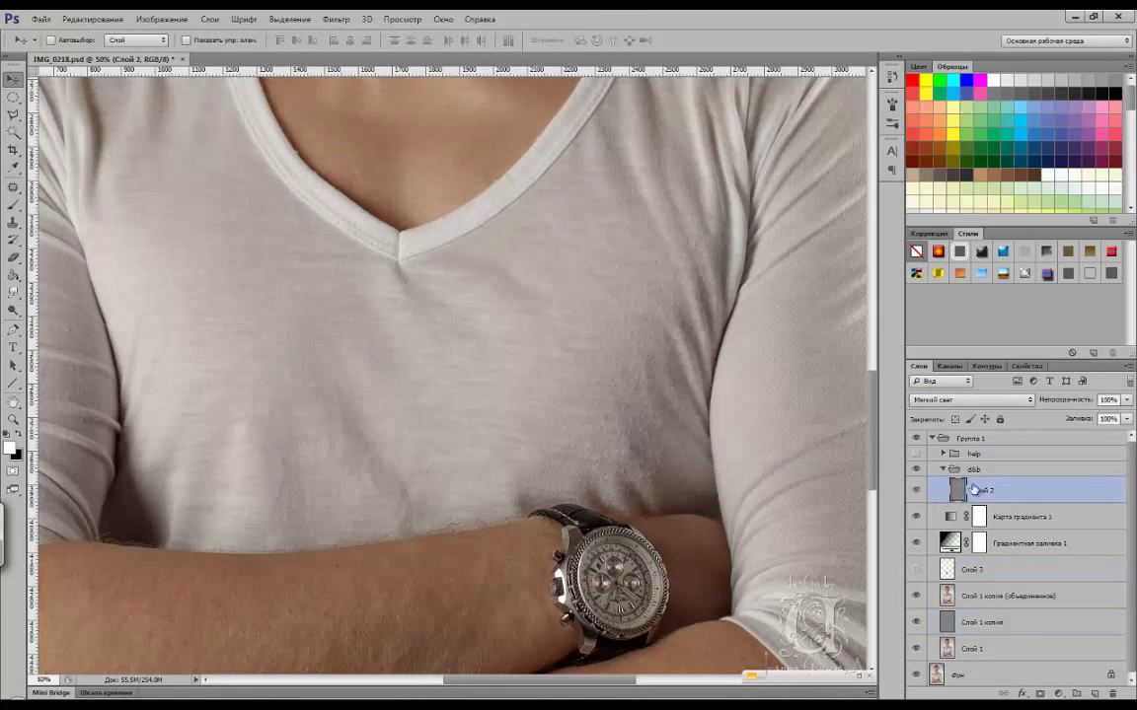
pyautogui.press('b')
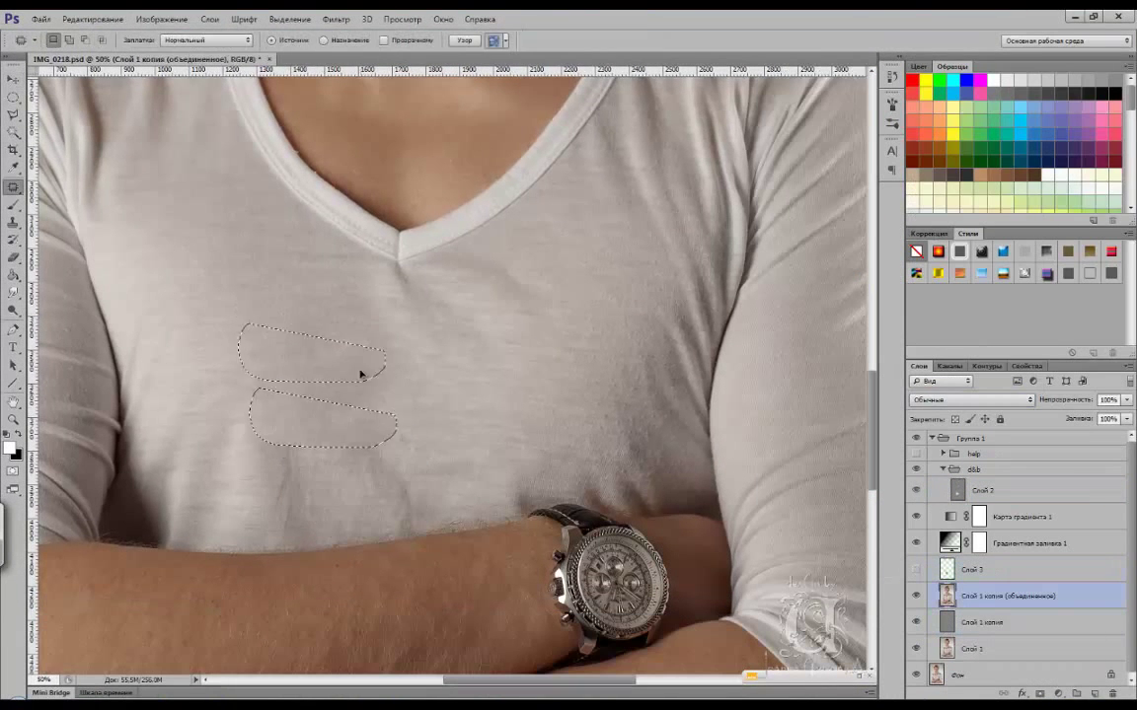
pyautogui.click(982, 490)
pyautogui.press('b')
pyautogui.moveTo(329, 59); pyautogui.dragTo(322, 59)
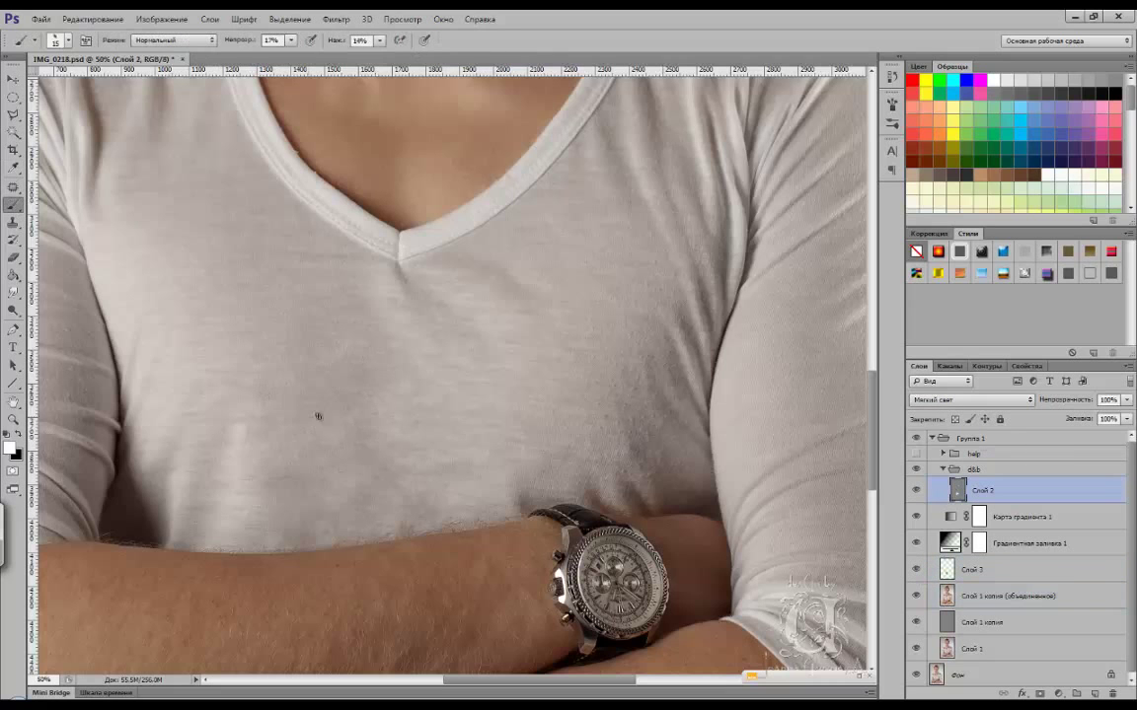
pyautogui.press('x')
# - Copy a lassoed shirt patch to Слой 4, rotate it over the crease, apply High Pass and Overlay
pyautogui.click(1006, 596)
pyautogui.press('l')
pyautogui.moveTo(183, 405); pyautogui.dragTo(275, 395)
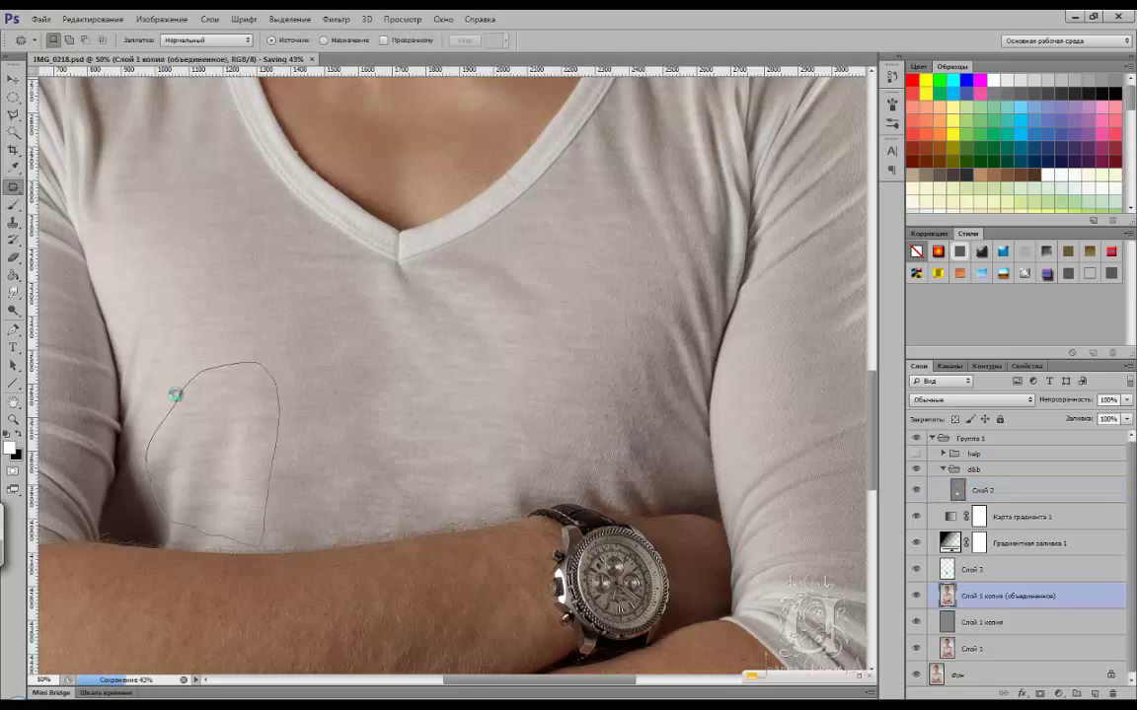
pyautogui.hotkey('ctrl', 'j')
pyautogui.hotkey('ctrl', 't')
pyautogui.moveTo(493, 464); pyautogui.dragTo(583, 509)
pyautogui.press('Return')
pyautogui.hotkey('ctrl', 'alt', 'f')
pyautogui.press('Return')
pyautogui.hotkey('shift', 'alt', 'o')
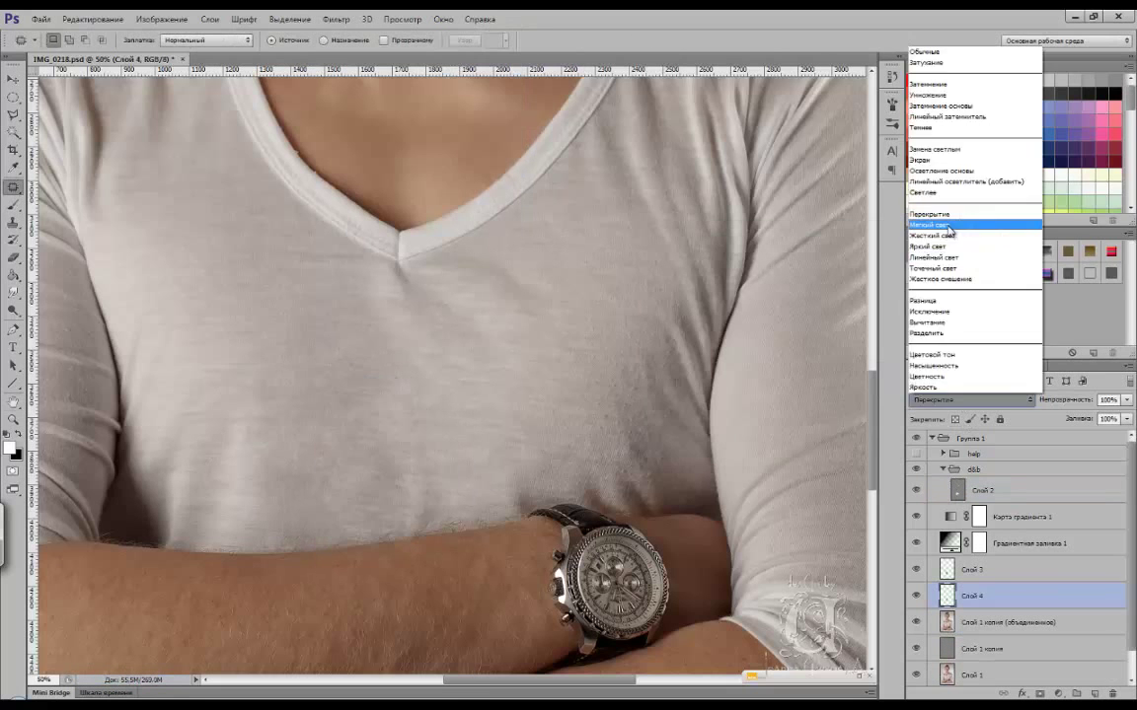
# - Mask Слой 4, then dodge and burn the neck and collarbones on Слой 2 at 13% opacity
pyautogui.press('b')
pyautogui.press('x')
pyautogui.click(956, 490)
pyautogui.hotkey('ctrl', '0')
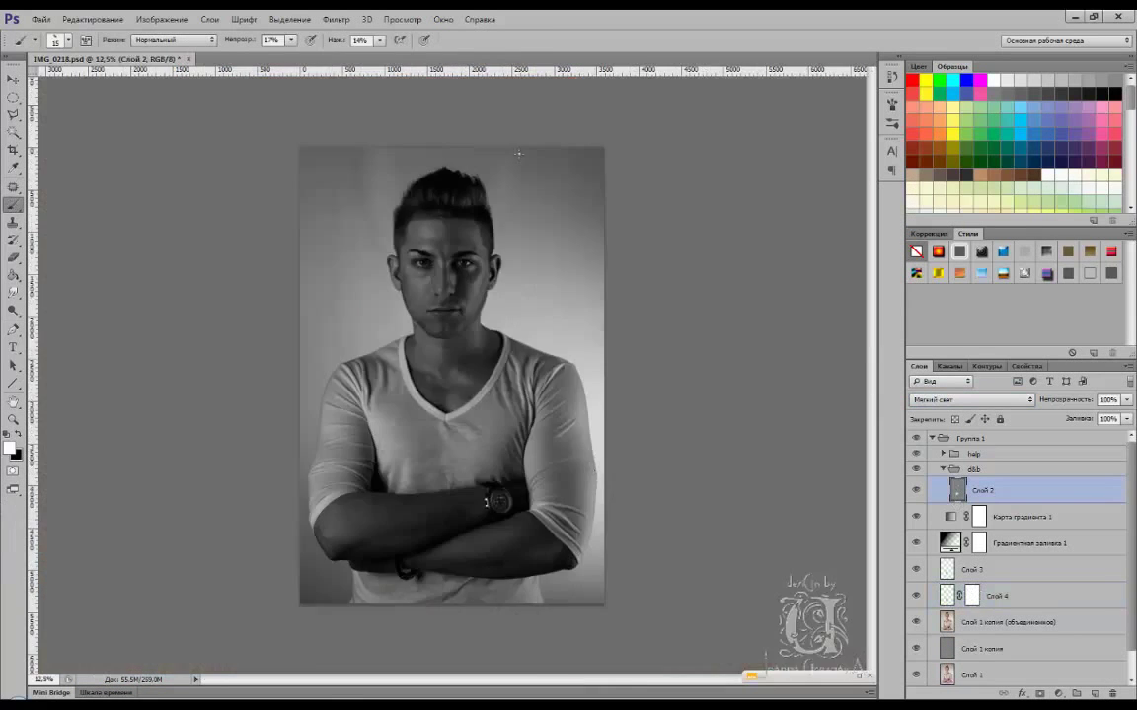
pyautogui.scroll(3, 444, 290)
pyautogui.scroll(1, 323, 277)
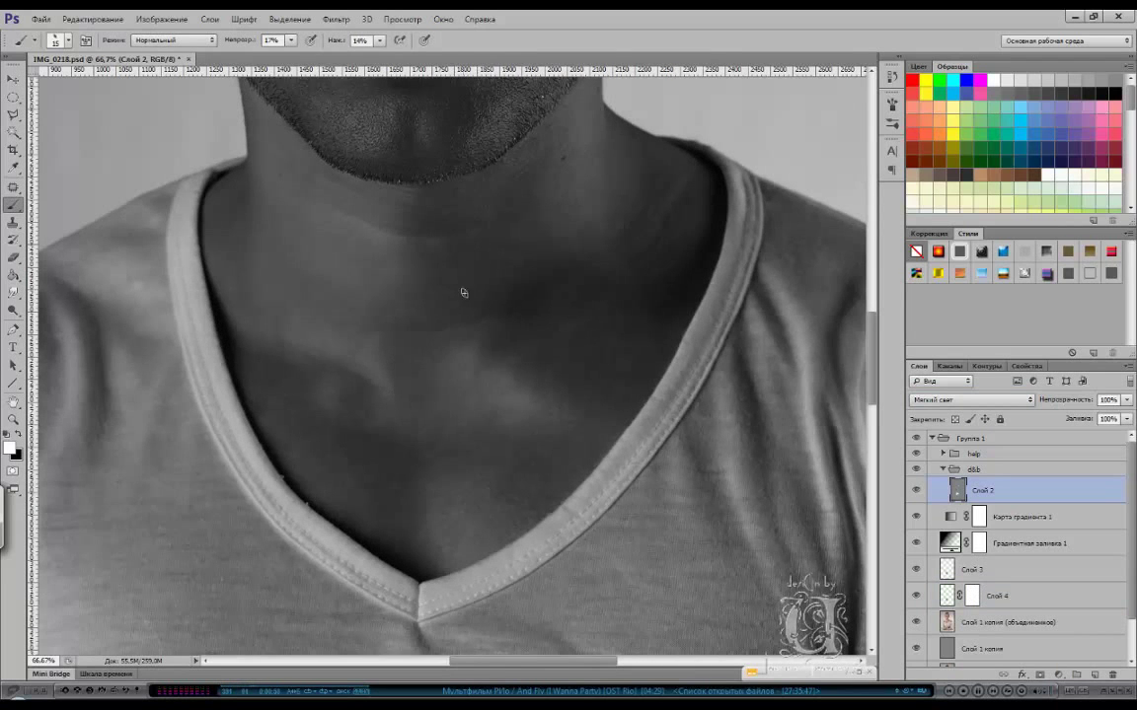
pyautogui.scroll(1, 511, 209)
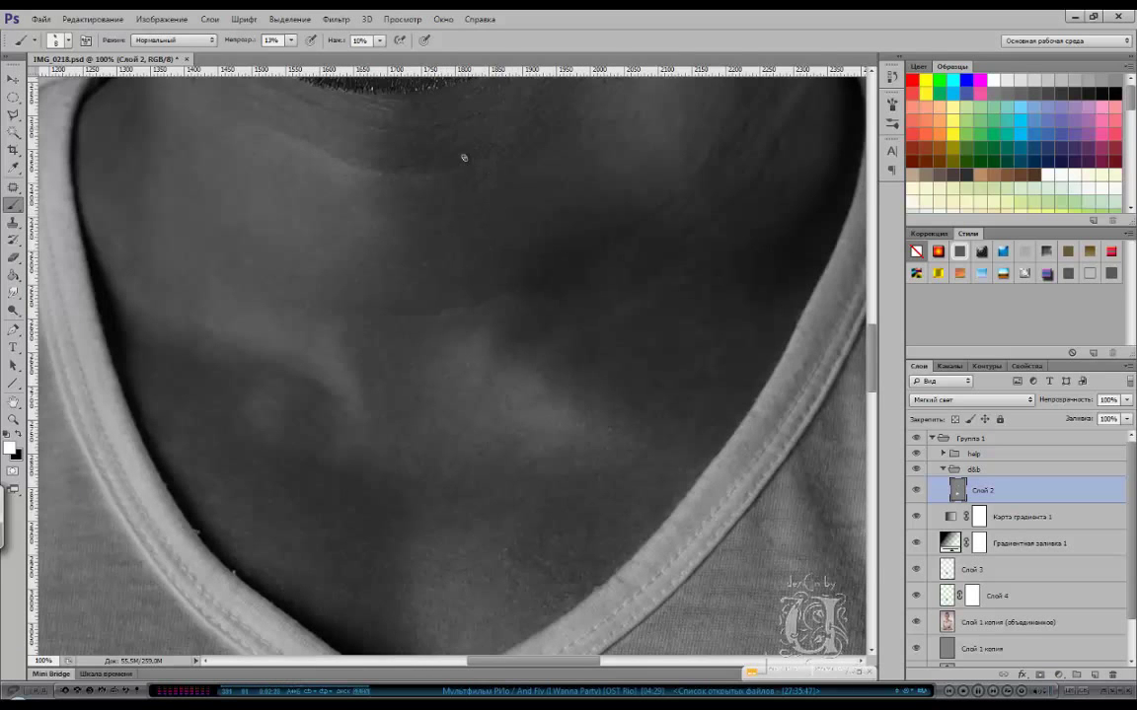
pyautogui.scroll(1, 416, 140)
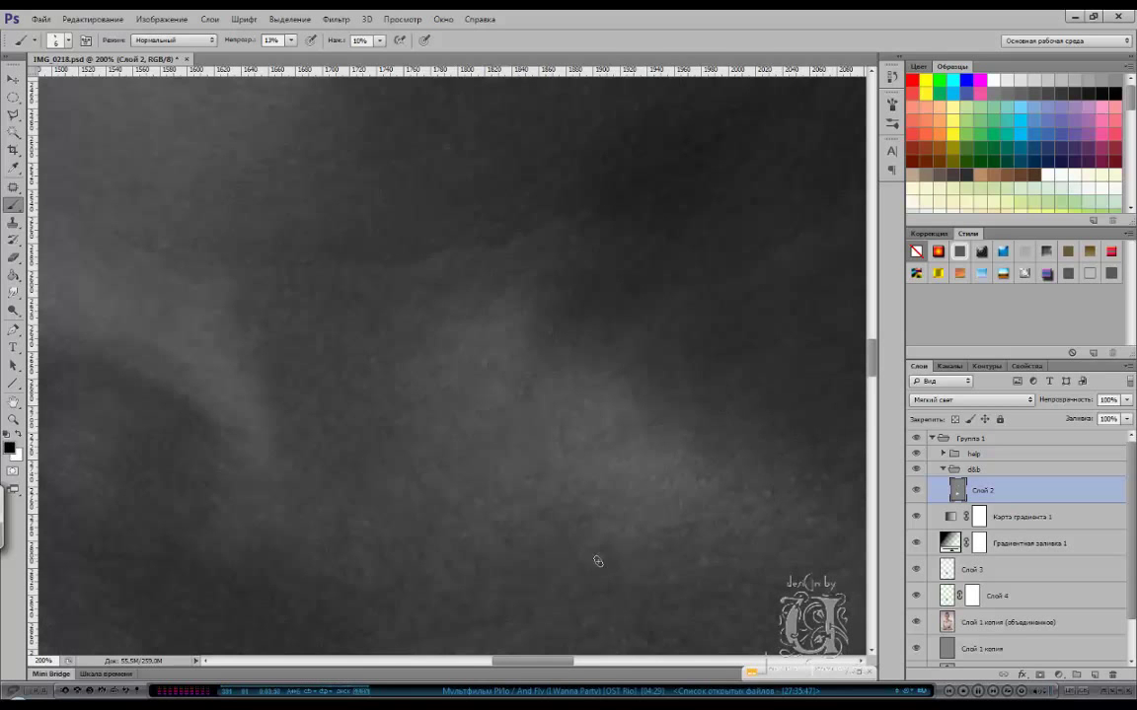
# - Check the neck in colour and expand the help group in the Layers panel
pyautogui.hotkey('ctrl', '-')
pyautogui.hotkey('ctrl', '-')
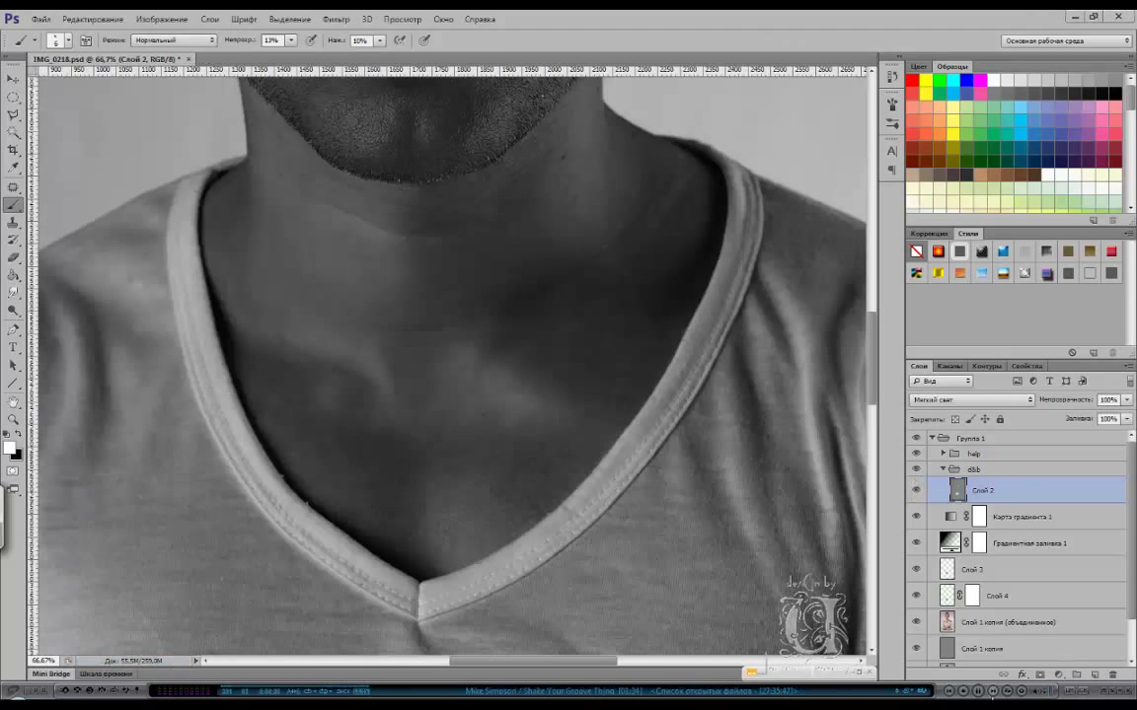
pyautogui.hotkey('ctrl', '+')
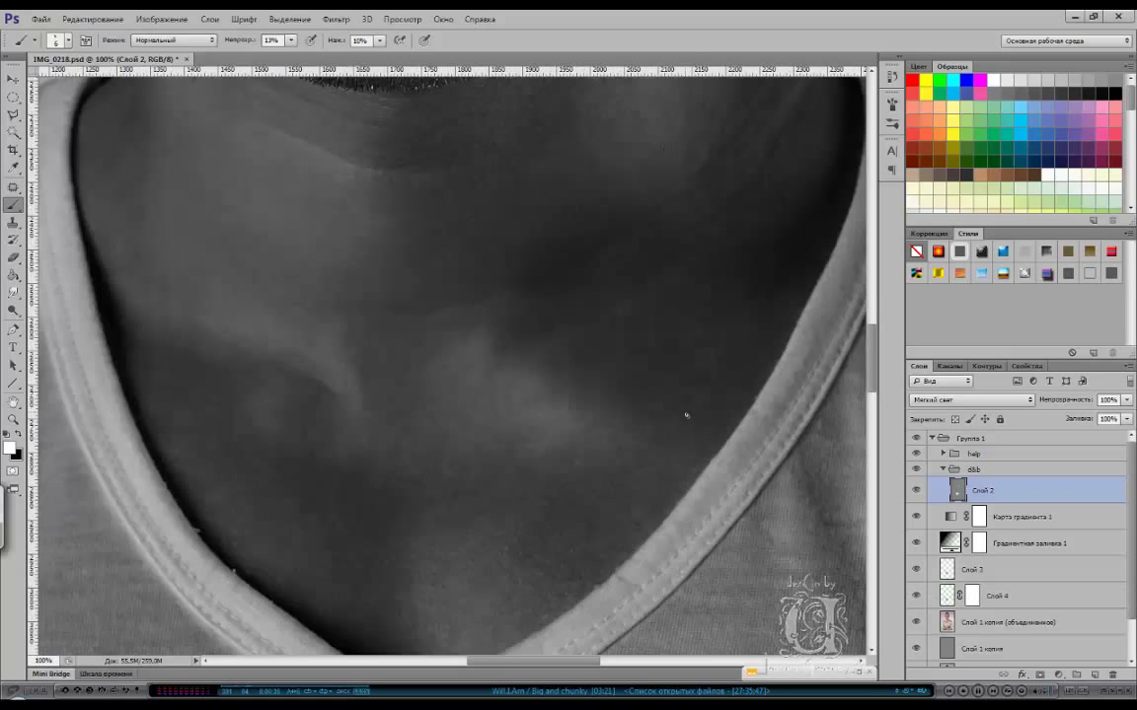
pyautogui.click(915, 453)
pyautogui.click(916, 453)
pyautogui.moveTo(710, 158); pyautogui.dragTo(575, 219)
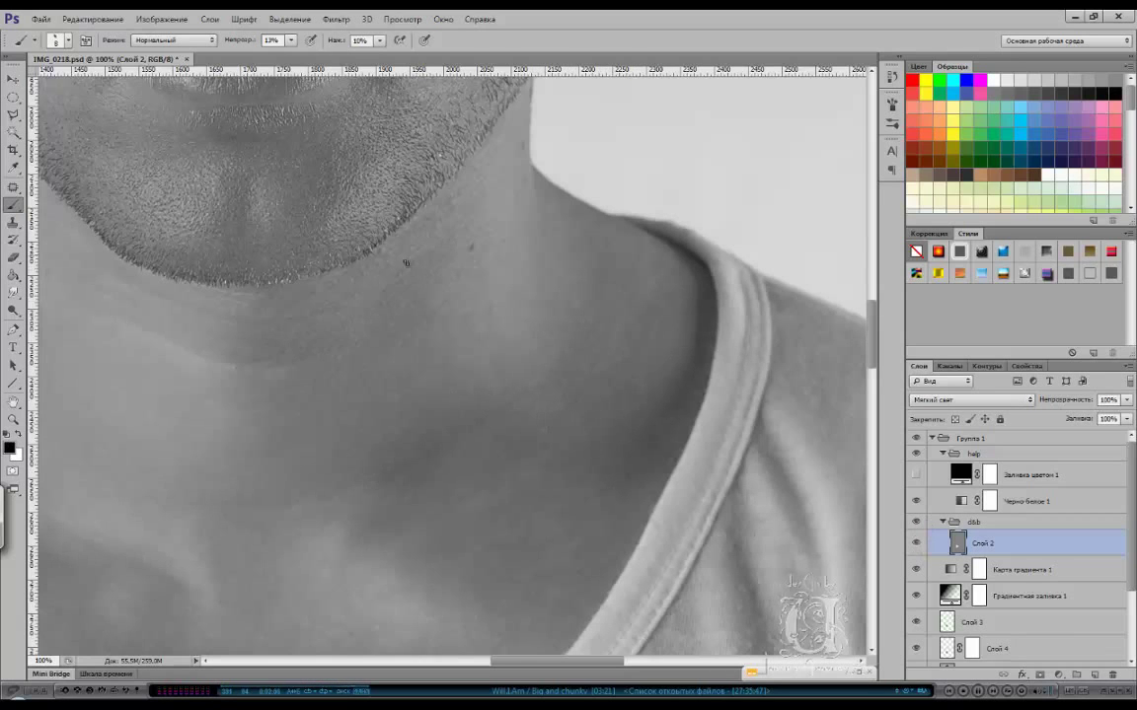
# - Burn around the eye in black on Слой 2, toggling the black-and-white helper to check colour
pyautogui.press('x')
pyautogui.press('x')
pyautogui.click(916, 502)
pyautogui.hotkey('ctrl', '-')
pyautogui.hotkey('ctrl', '-')
pyautogui.hotkey('ctrl', '-')
pyautogui.hotkey('ctrl', '-')
pyautogui.click(916, 501)
pyautogui.hotkey('ctrl', '+')
pyautogui.hotkey('ctrl', '+')
pyautogui.hotkey('ctrl', '+')
pyautogui.scroll(1, 470, 413)
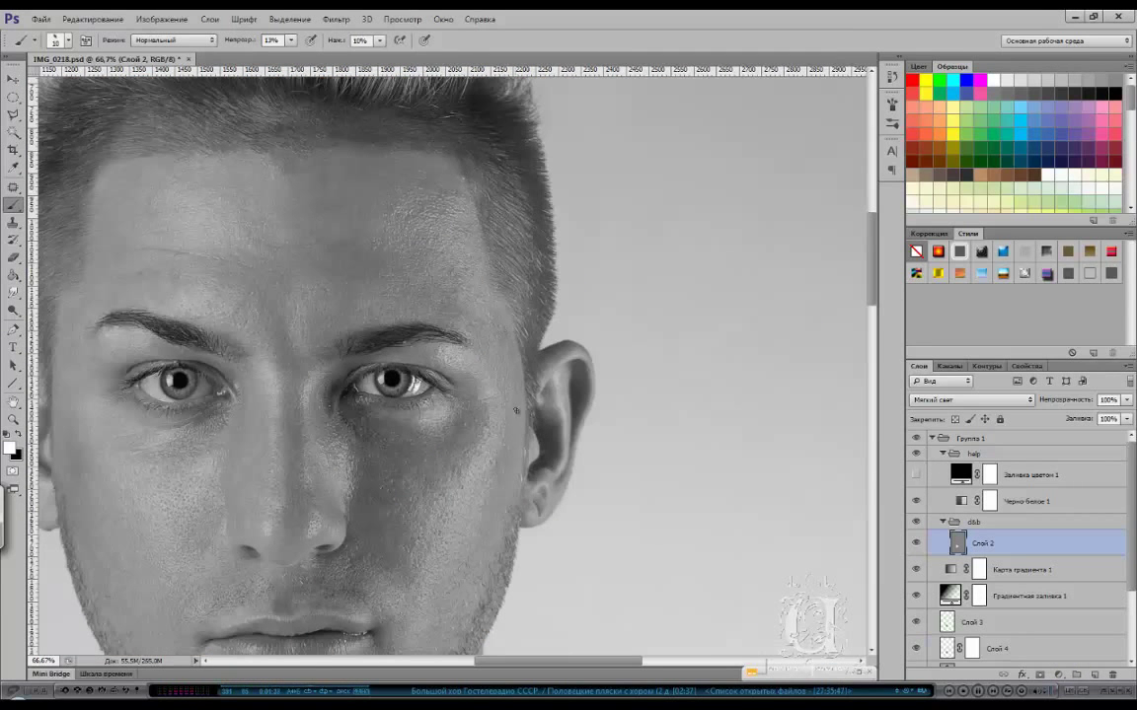
pyautogui.scroll(2, 395, 434)
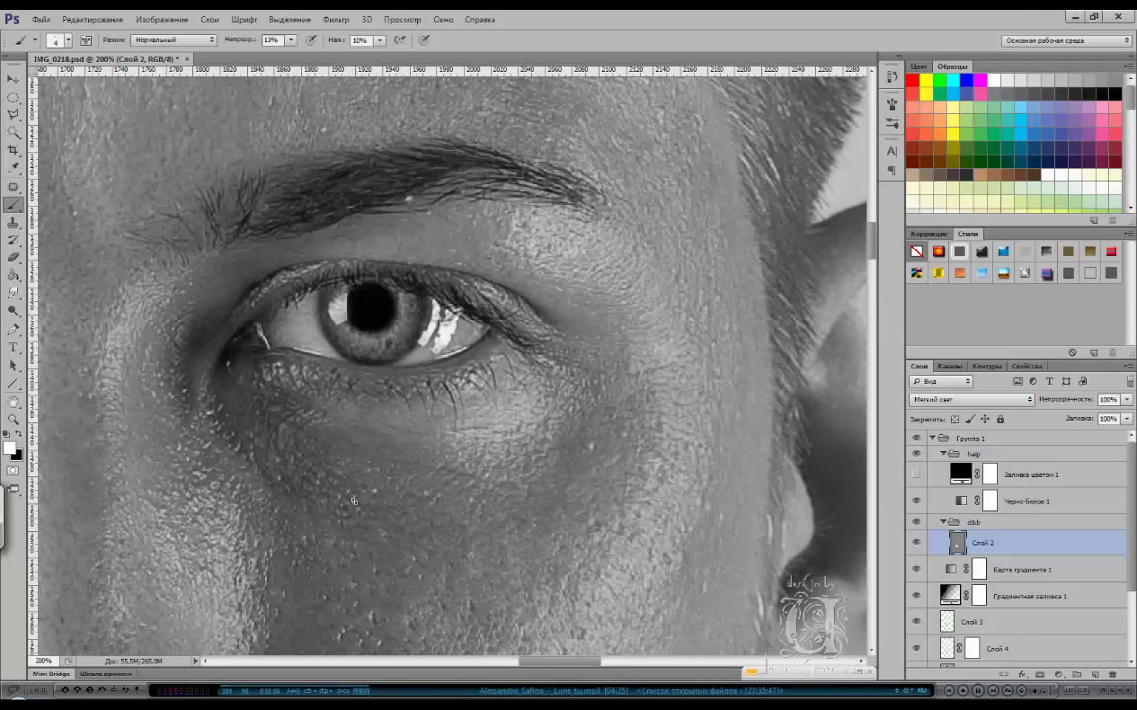
pyautogui.press('x')
pyautogui.press('x')
# - Raise the brush flow to 14%, dodge and burn around the eye and eyebrow, and save
pyautogui.hotkey('shift', '1')
pyautogui.hotkey('shift', '4')
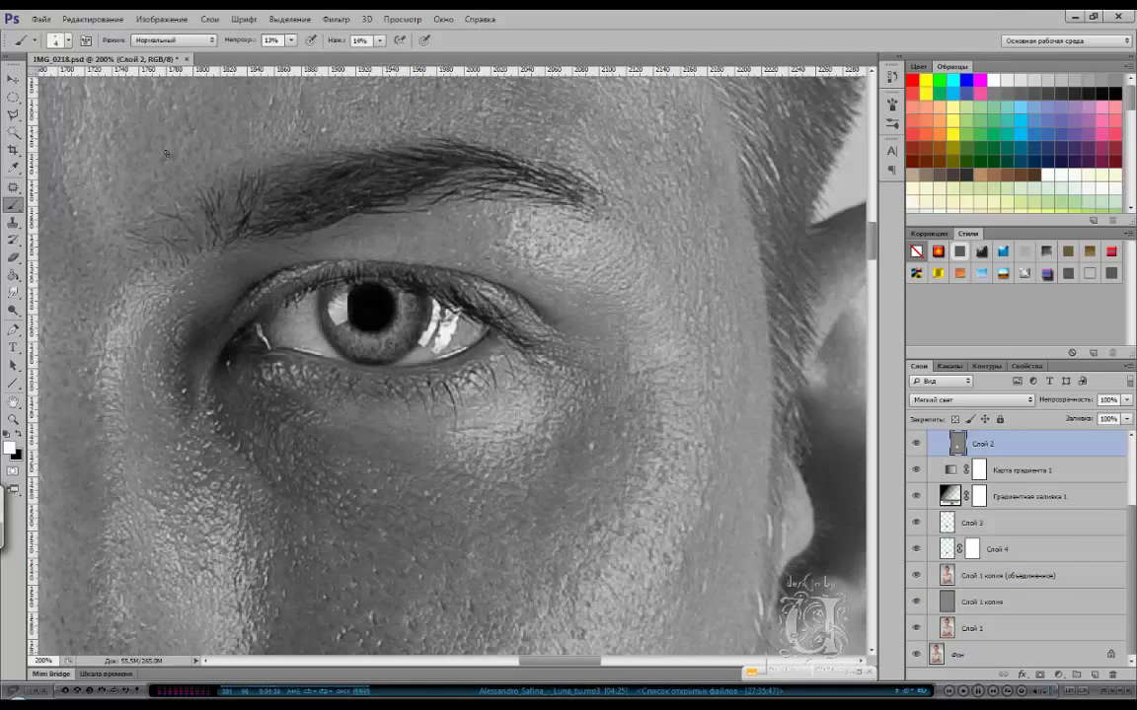
pyautogui.scroll(1, 189, 224)
pyautogui.scroll(2, 190, 224)
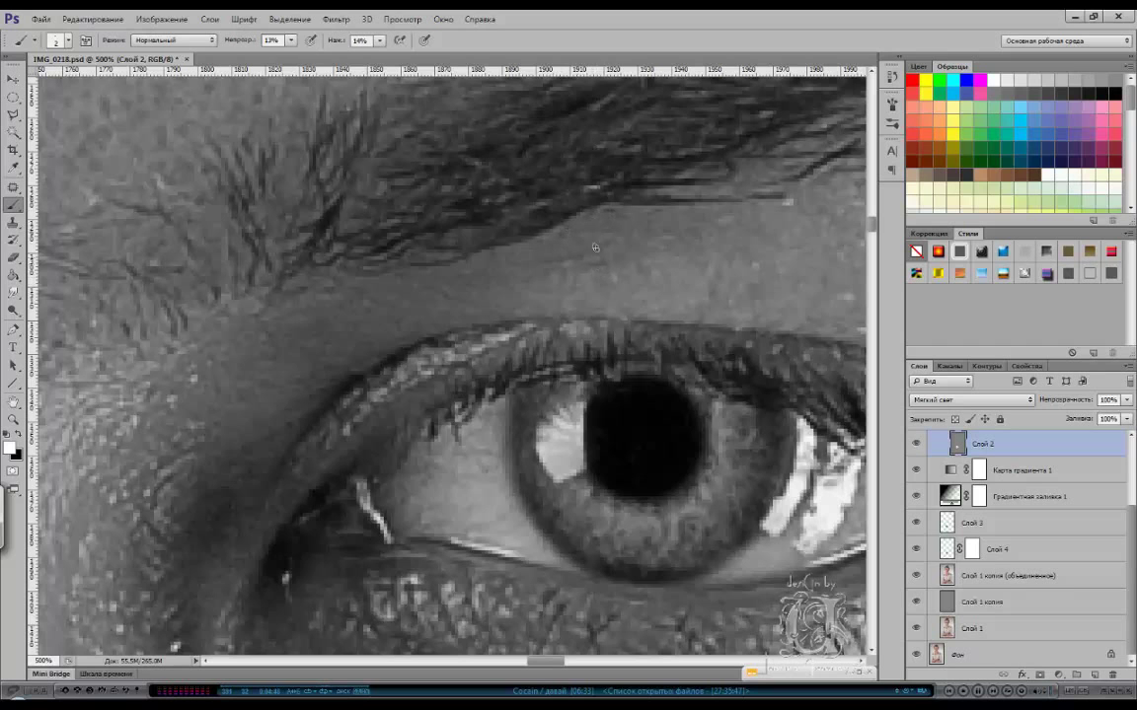
pyautogui.click(993, 692)
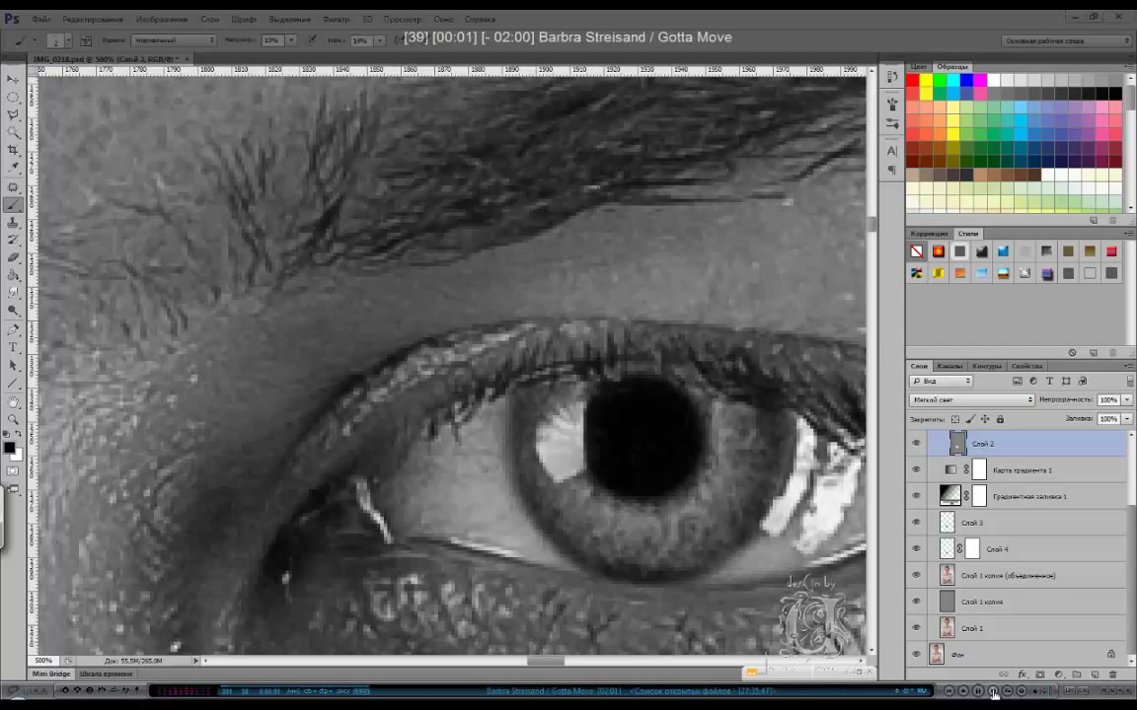
pyautogui.press('x')
pyautogui.press('x')
pyautogui.press('x')
pyautogui.hotkey('ctrl', 's')
pyautogui.press('x')
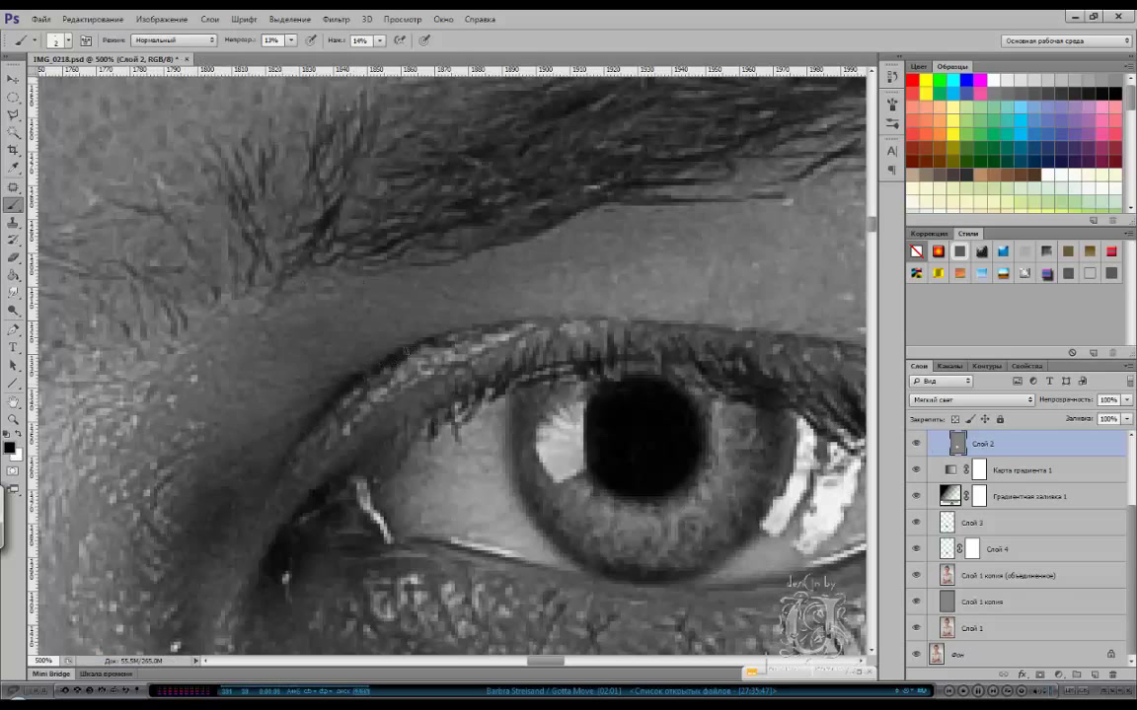
pyautogui.hotkey('ctrl', '-')
pyautogui.hotkey('ctrl', '-')
pyautogui.hotkey('ctrl', '-')
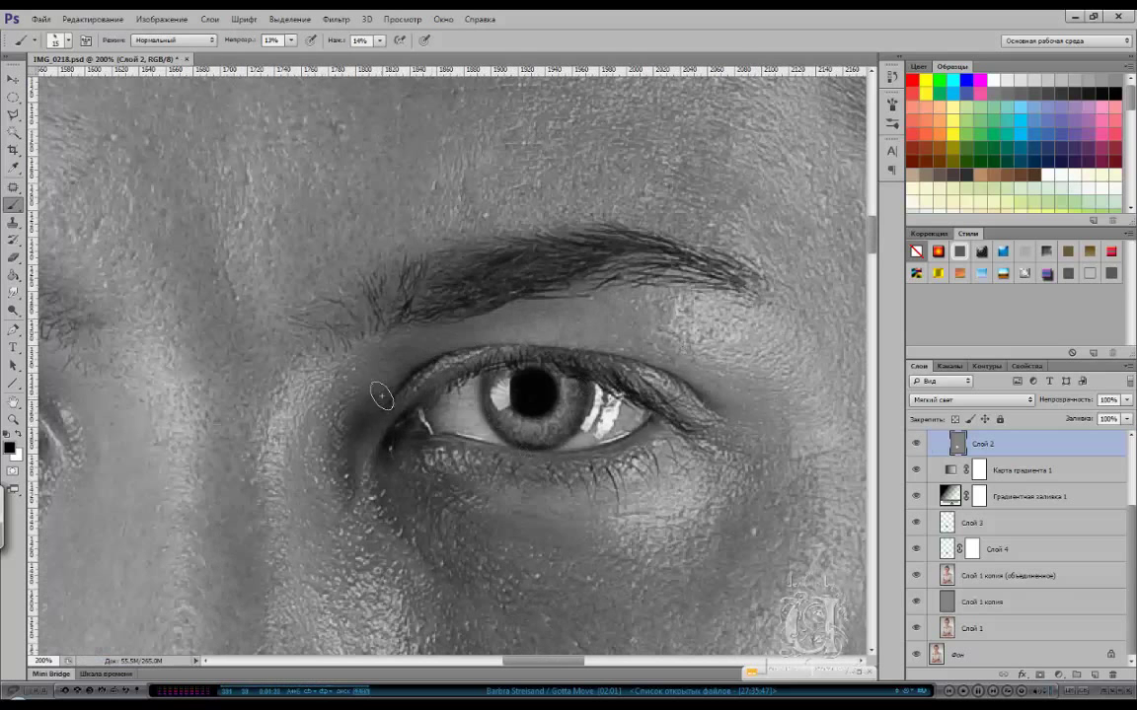
# - Extend the Слой 2 dodge-and-burn over the chin and cheeks, enlarging the brush to 20, 40 and about 175
pyautogui.press(']')
pyautogui.press(']')
pyautogui.press(']')
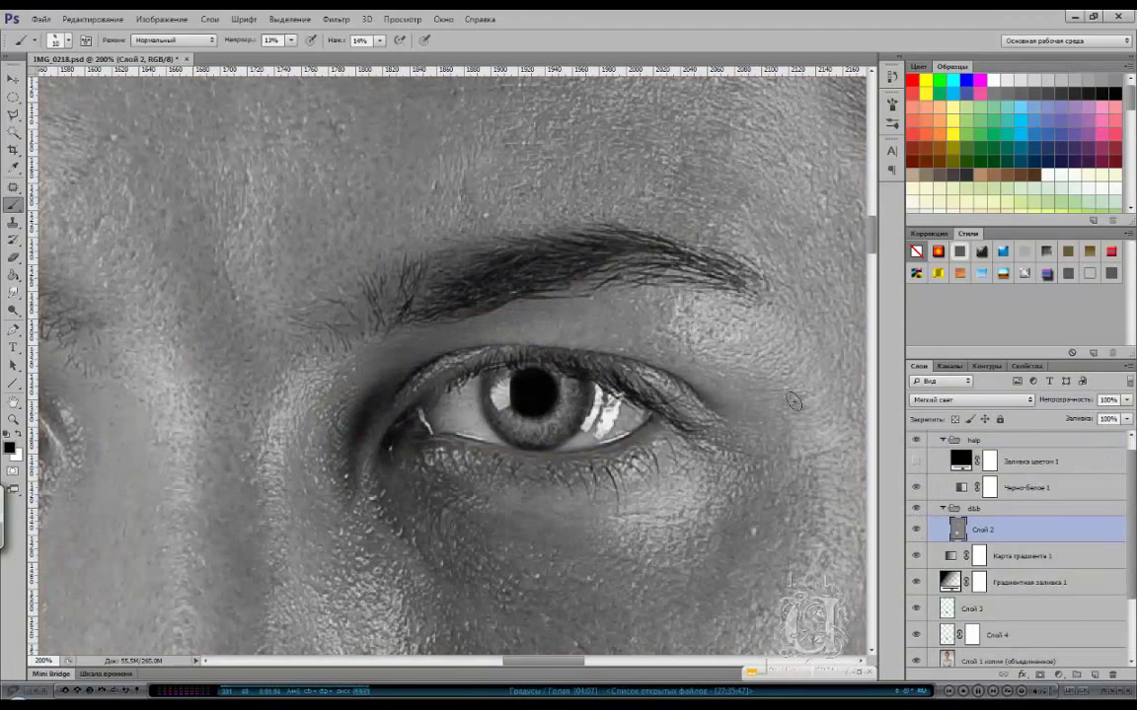
pyautogui.hscroll(-5, 316, 320)
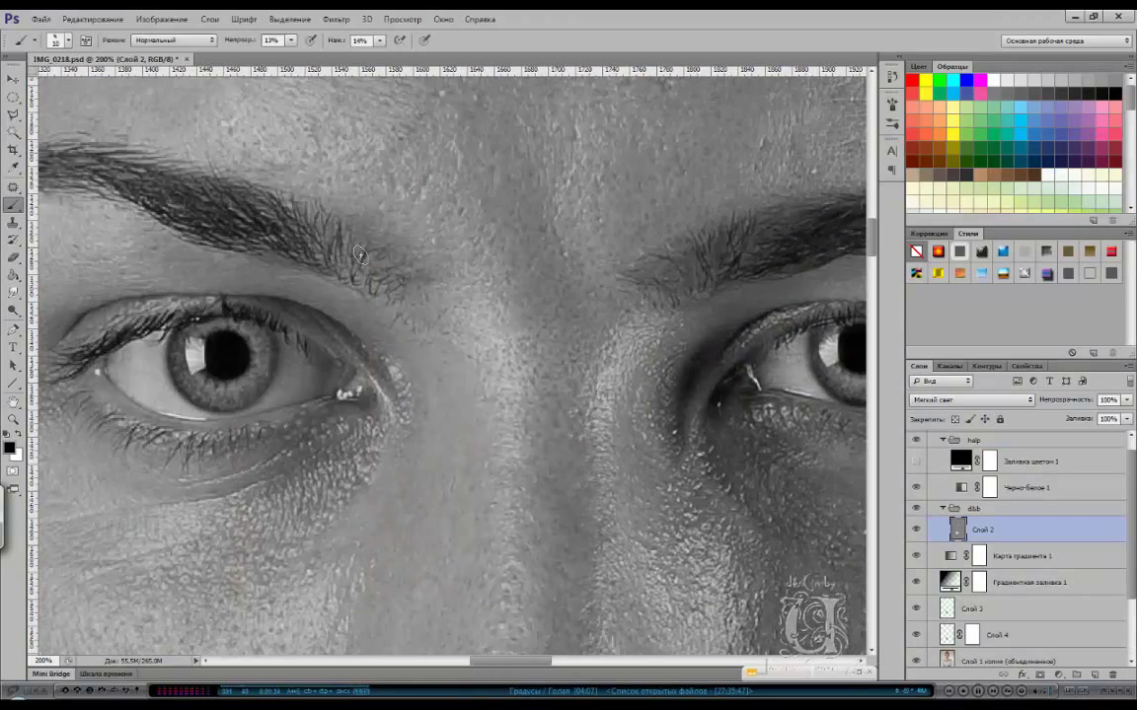
pyautogui.hscroll(-5, 296, 306)
pyautogui.hotkey('ctrl', '-')
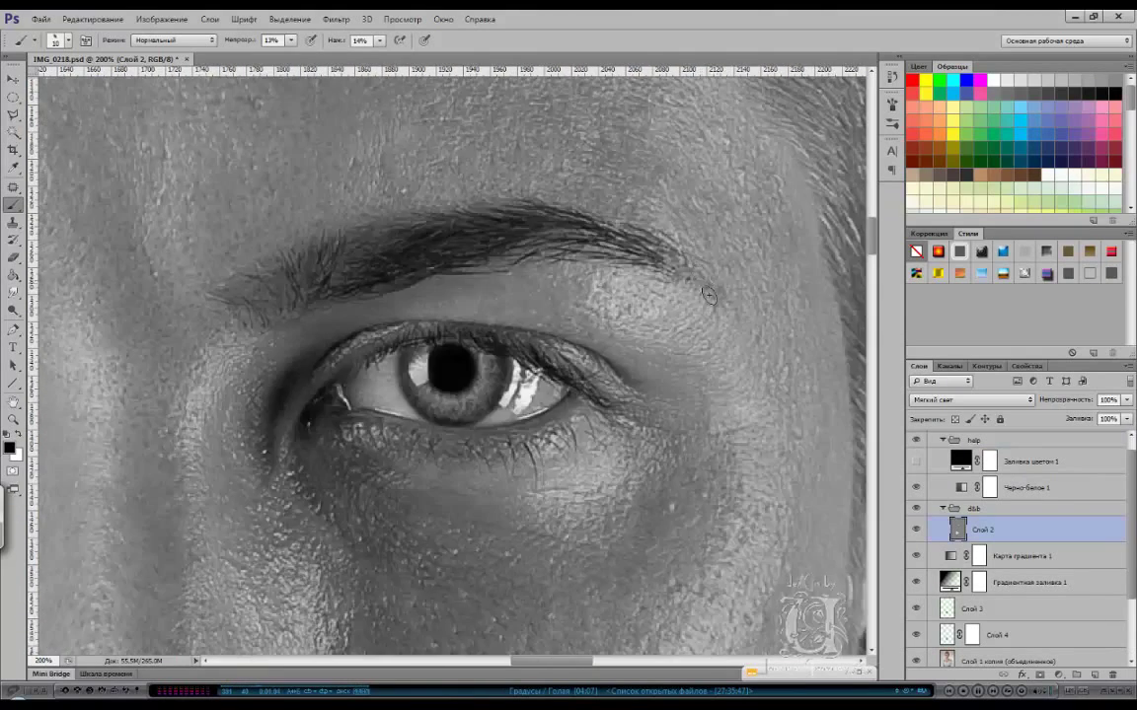
pyautogui.hotkey('ctrl', '-')
pyautogui.press(']')
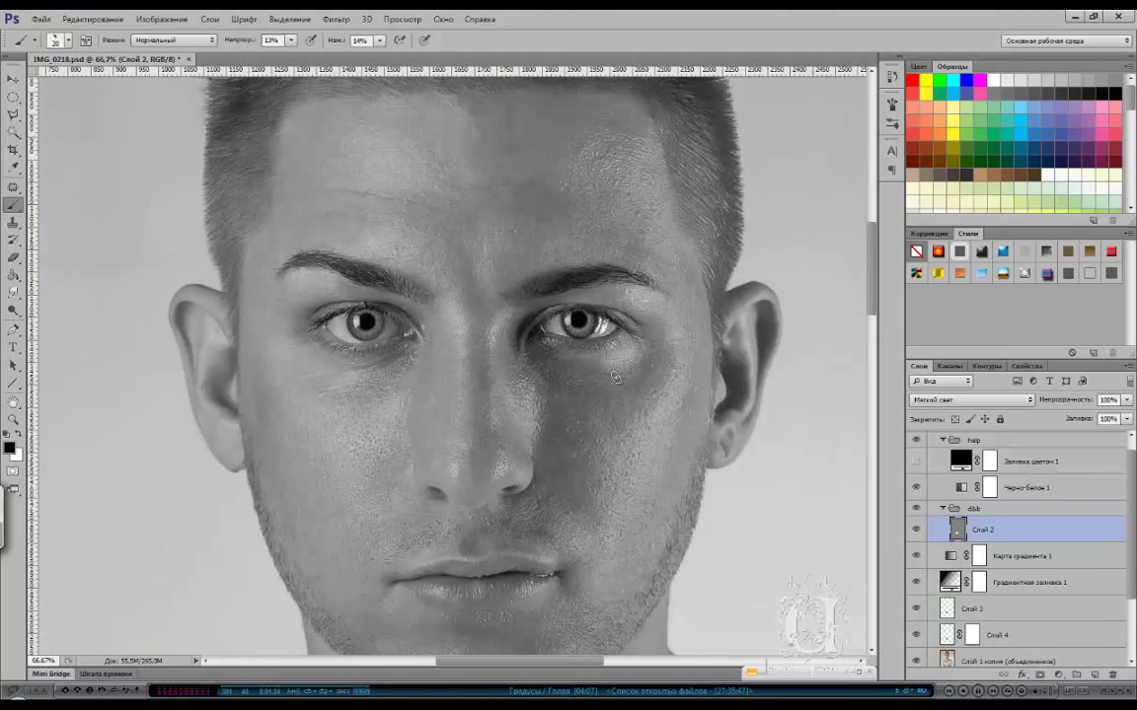
pyautogui.scroll(-5, 737, 293)
pyautogui.hscroll(-2, 737, 294)
pyautogui.press(']')
pyautogui.press(']')
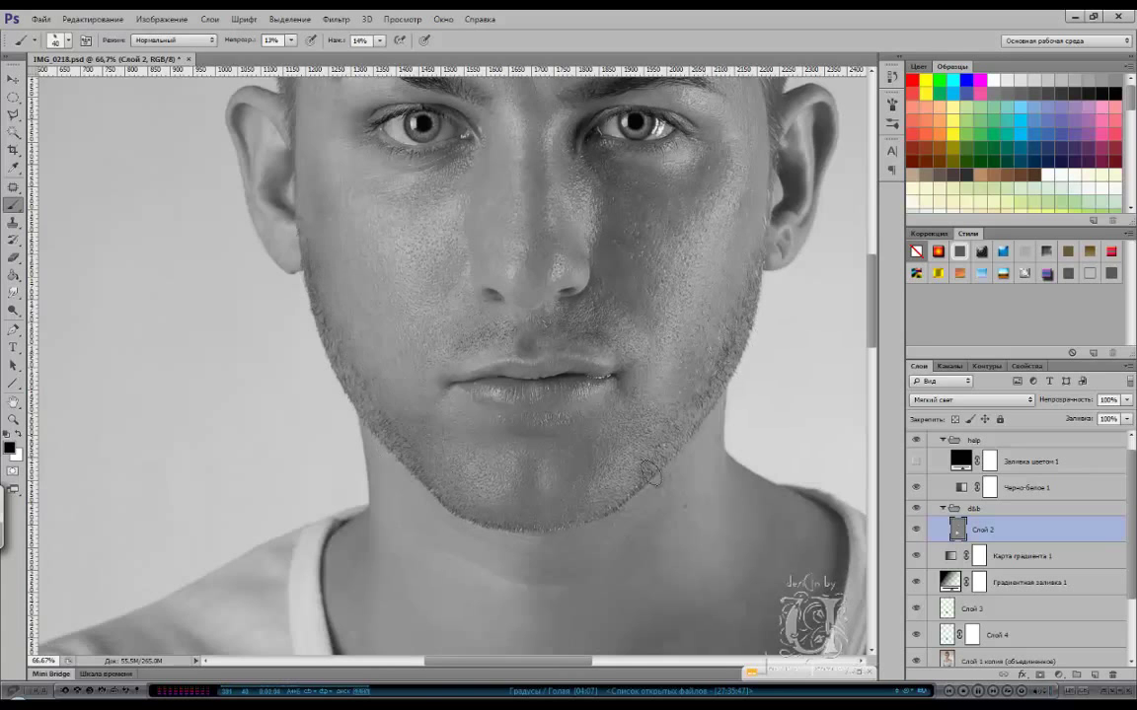
pyautogui.hotkey('ctrl', '-')
pyautogui.hotkey('ctrl', '-')
pyautogui.press(']')
pyautogui.press(']')
pyautogui.press(']')
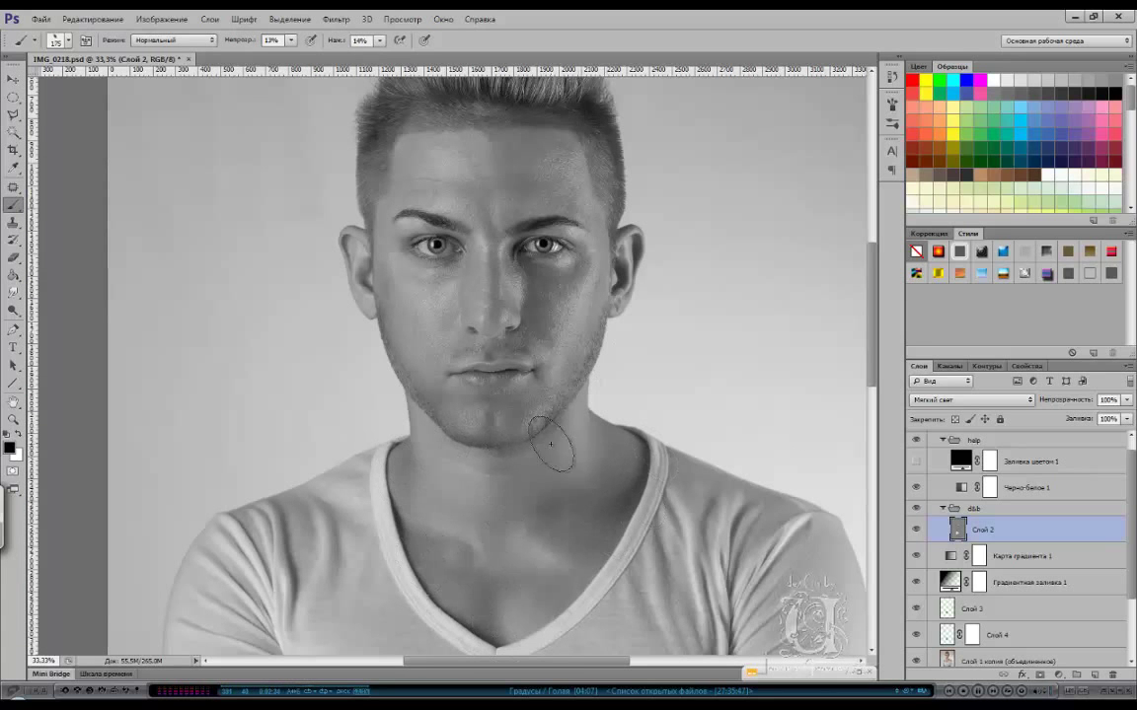
# - Refine with 25 and 45 brushes, alternating black and white, then hide the grayscale helper to view colour
pyautogui.press('[')
pyautogui.press('[')
pyautogui.press('[')
pyautogui.press('x')
pyautogui.hotkey('ctrl', '+')
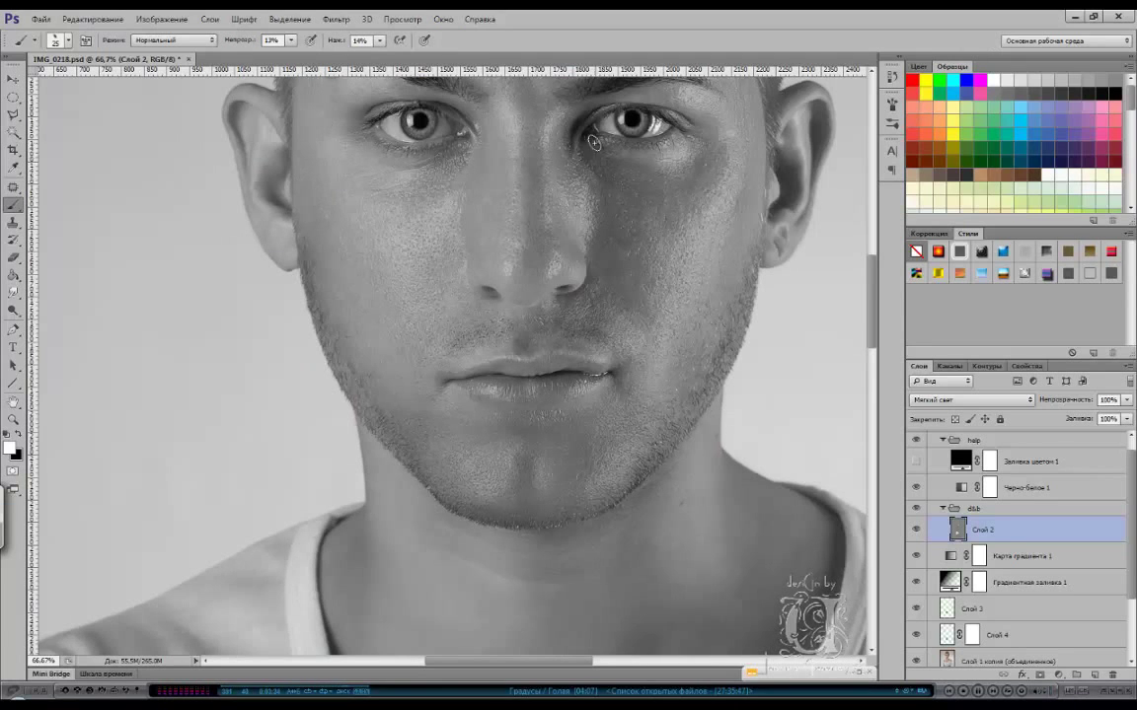
pyautogui.hotkey('ctrl', '-')
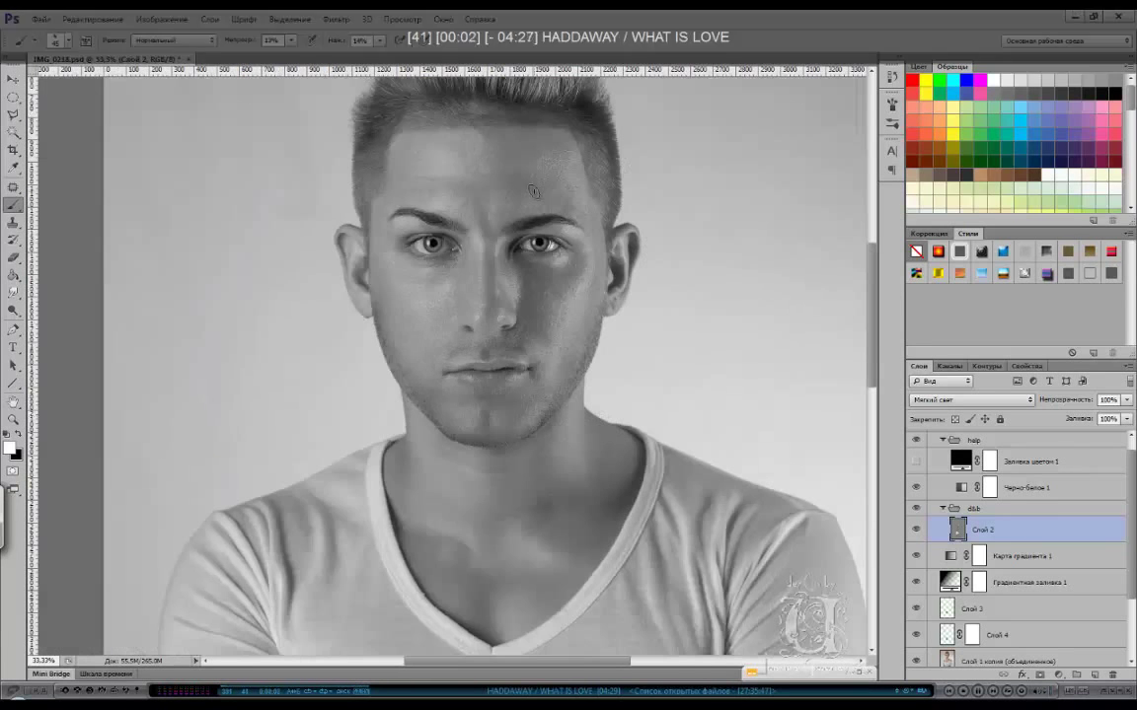
pyautogui.press(']')
pyautogui.press(']')
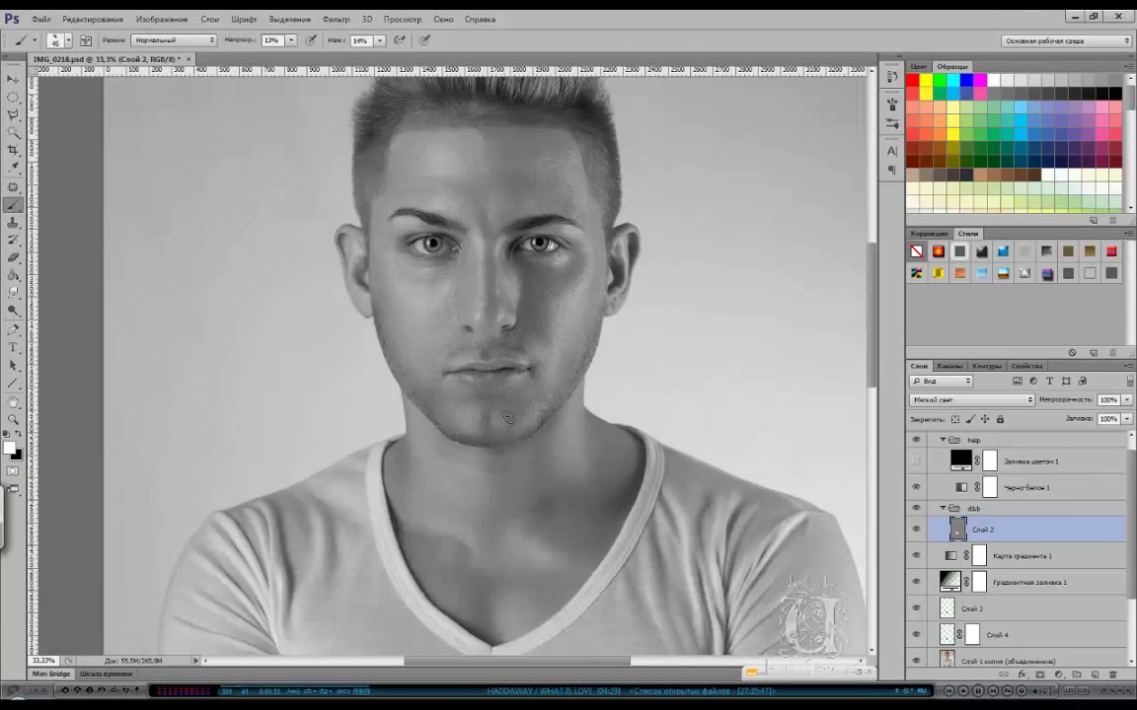
pyautogui.press('x')
pyautogui.click(915, 439)
pyautogui.press('x')
pyautogui.hotkey('ctrl', '+')
# - Shrink the brush to 25 and turn the grayscale helper group back on
pyautogui.press('[')
pyautogui.press('[')
pyautogui.press('[')
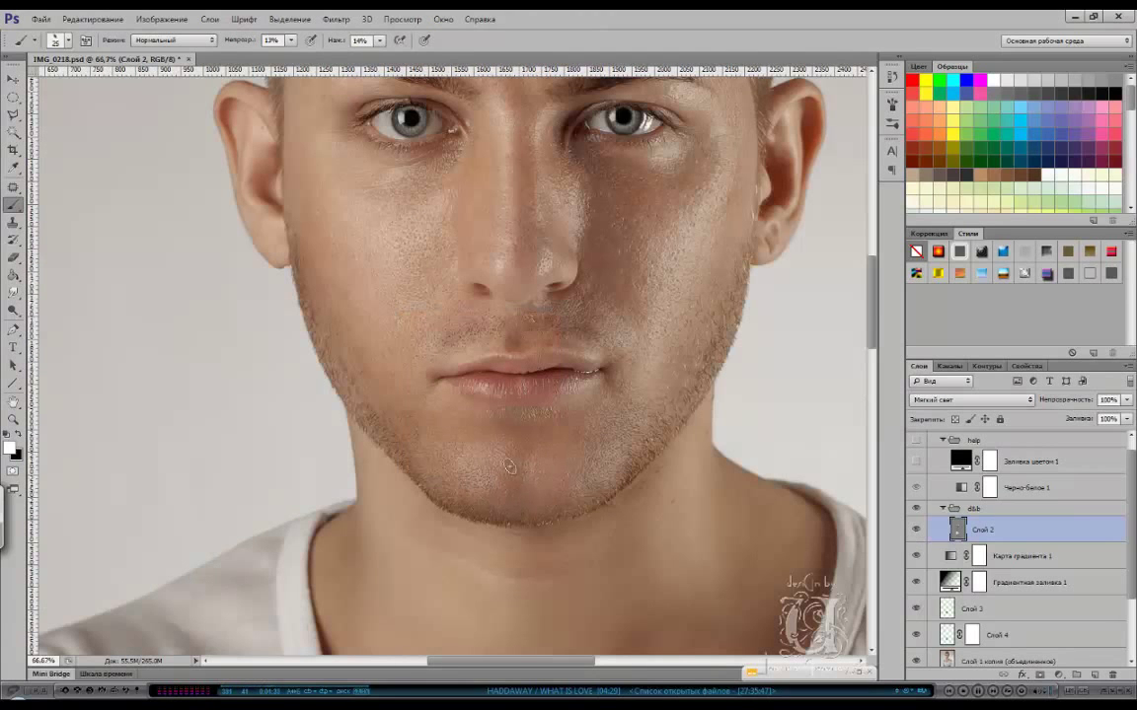
pyautogui.click(995, 693)
pyautogui.click(995, 692)
pyautogui.click(995, 692)
pyautogui.click(995, 692)
pyautogui.click(994, 693)
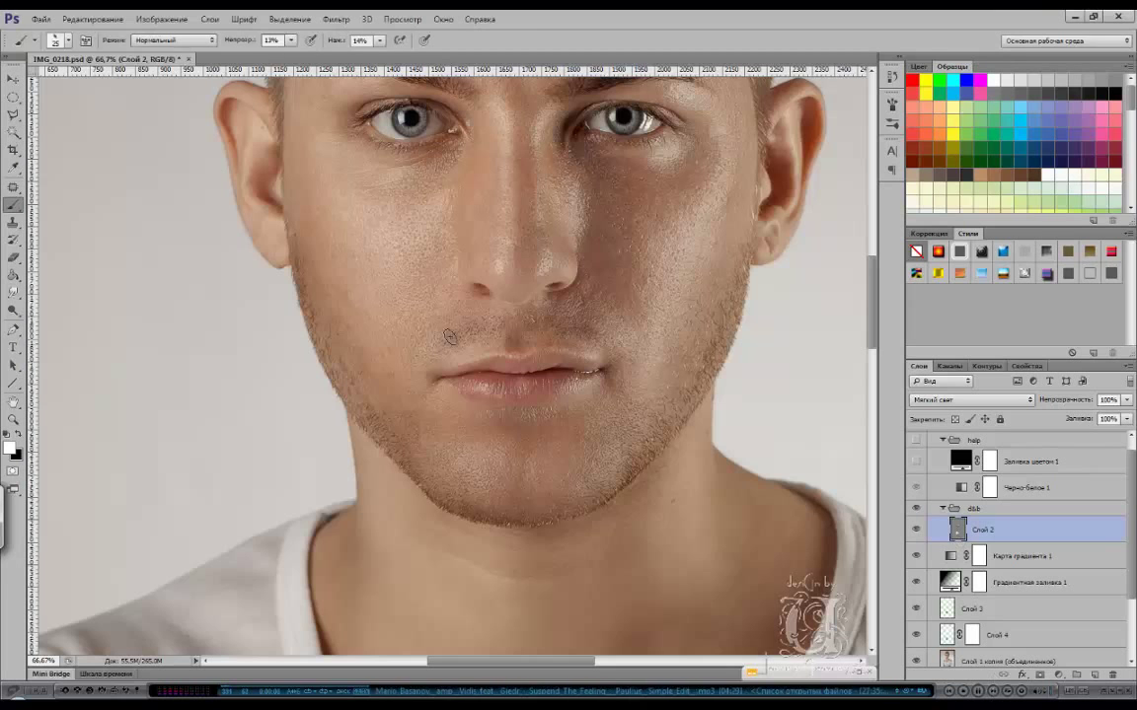
pyautogui.click(917, 441)
# - Dodge and burn the nose tip and nostrils up close at 37% brush opacity
pyautogui.scroll(5, 488, 373)
pyautogui.scroll(5, 395, 296)
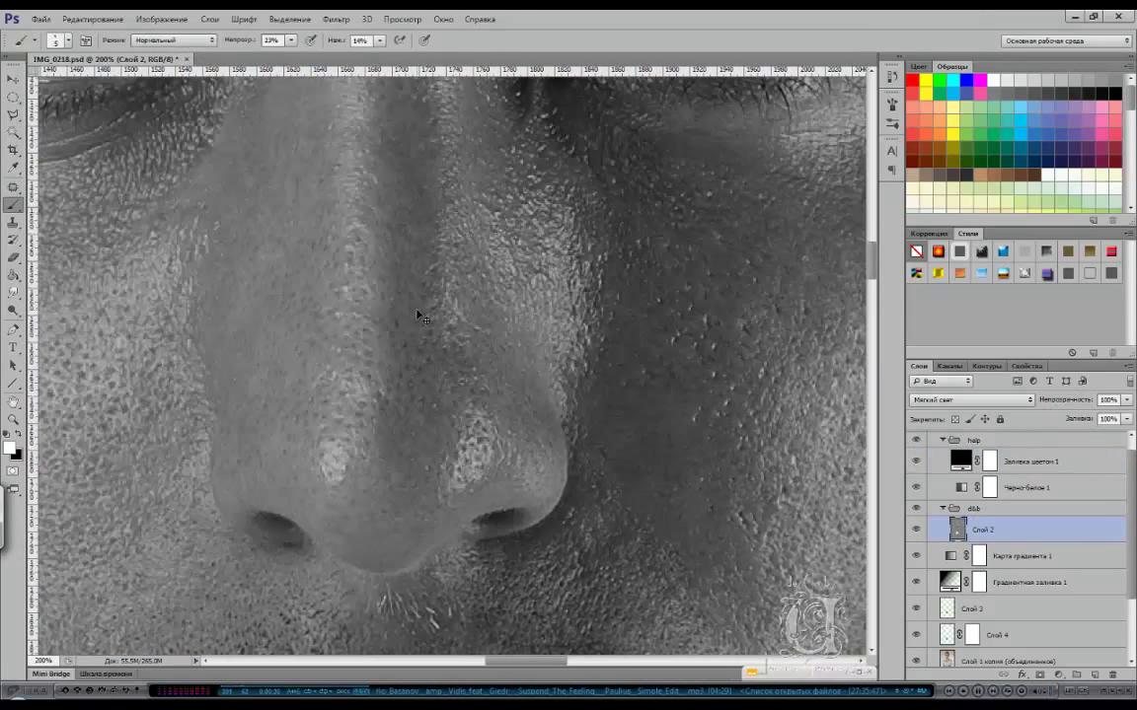
pyautogui.press('3')
pyautogui.press('7')
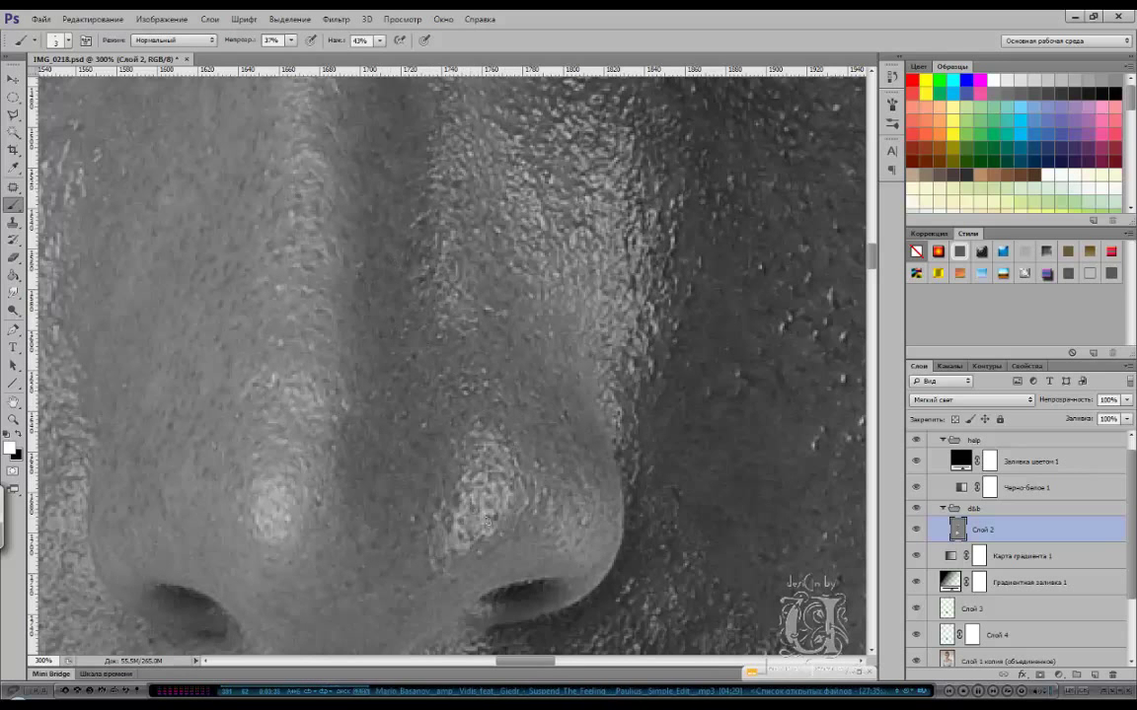
pyautogui.scroll(-1, 447, 523)
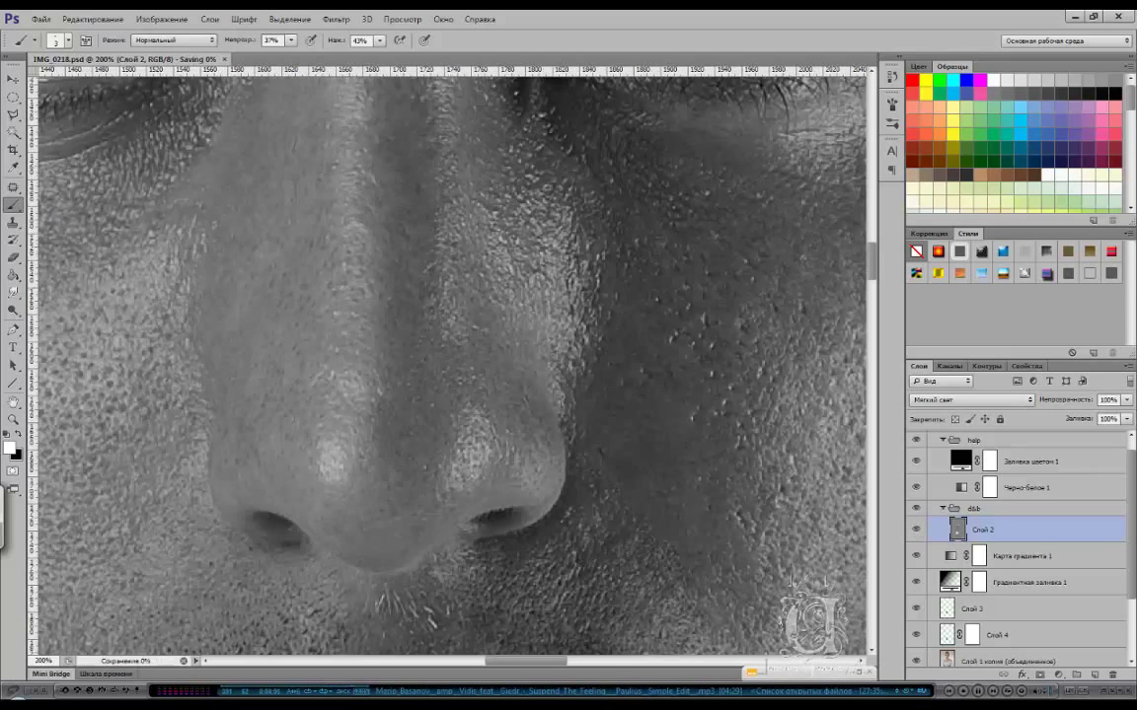
pyautogui.scroll(-4, 585, 516)
pyautogui.scroll(3, 493, 335)
# - Paint the chest and chin at 19% opacity and 17% flow with 5 and 10 brushes
pyautogui.press('1')
pyautogui.press('9')
pyautogui.hotkey('shift', '1')
pyautogui.hotkey('shift', '7')
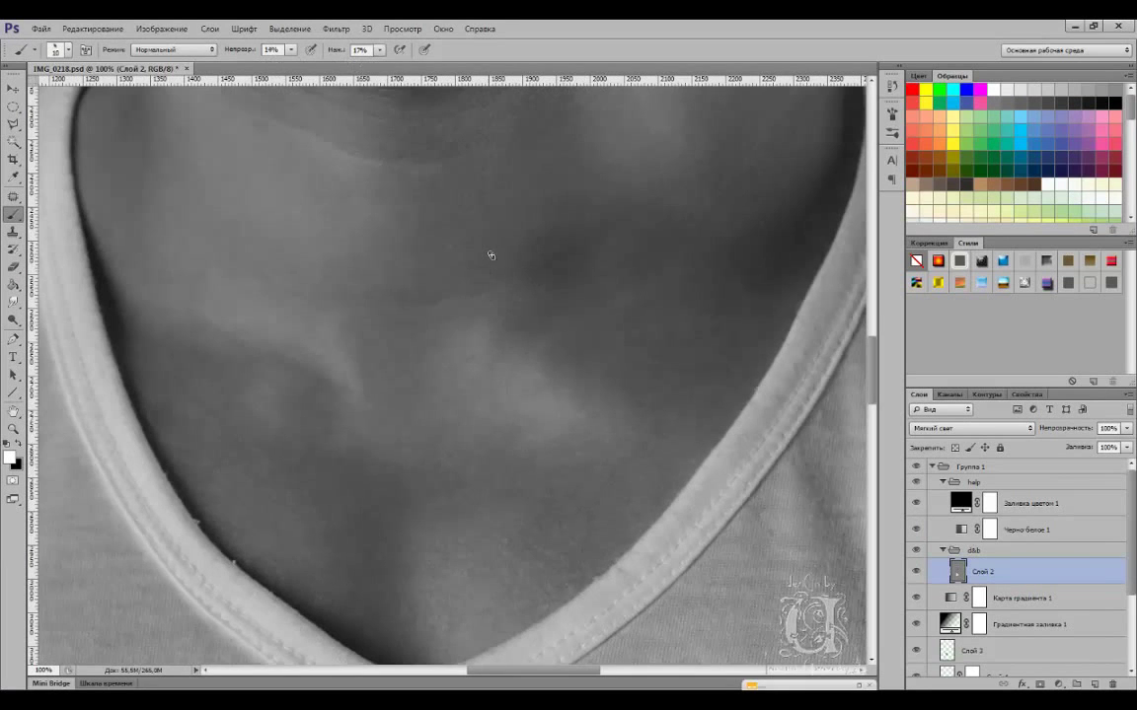
pyautogui.scroll(5, 523, 491)
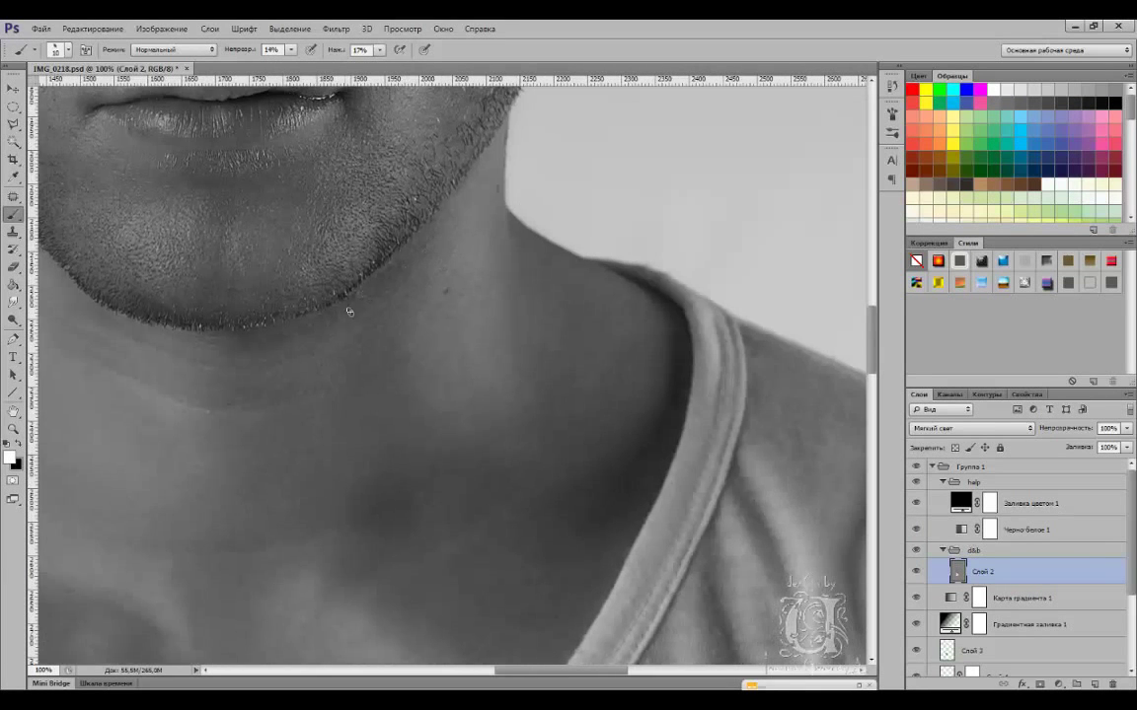
pyautogui.scroll(1, 363, 295)
pyautogui.hscroll(-3, 363, 295)
pyautogui.press('[')
pyautogui.press('[')
pyautogui.press('[')
pyautogui.press('x')
pyautogui.press('[')
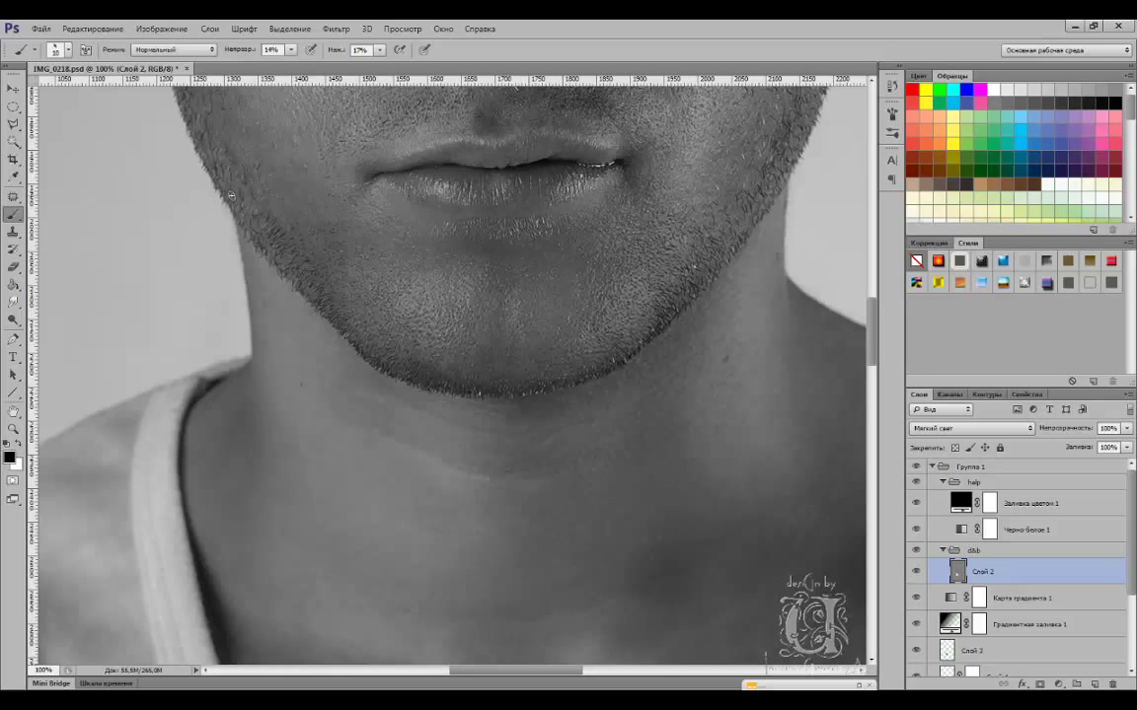
pyautogui.scroll(1, 215, 136)
pyautogui.hscroll(-2, 215, 136)
# - Step through the gradient map and merged layers, briefly trying the patch tool before returning to the Brush
pyautogui.click(975, 498)
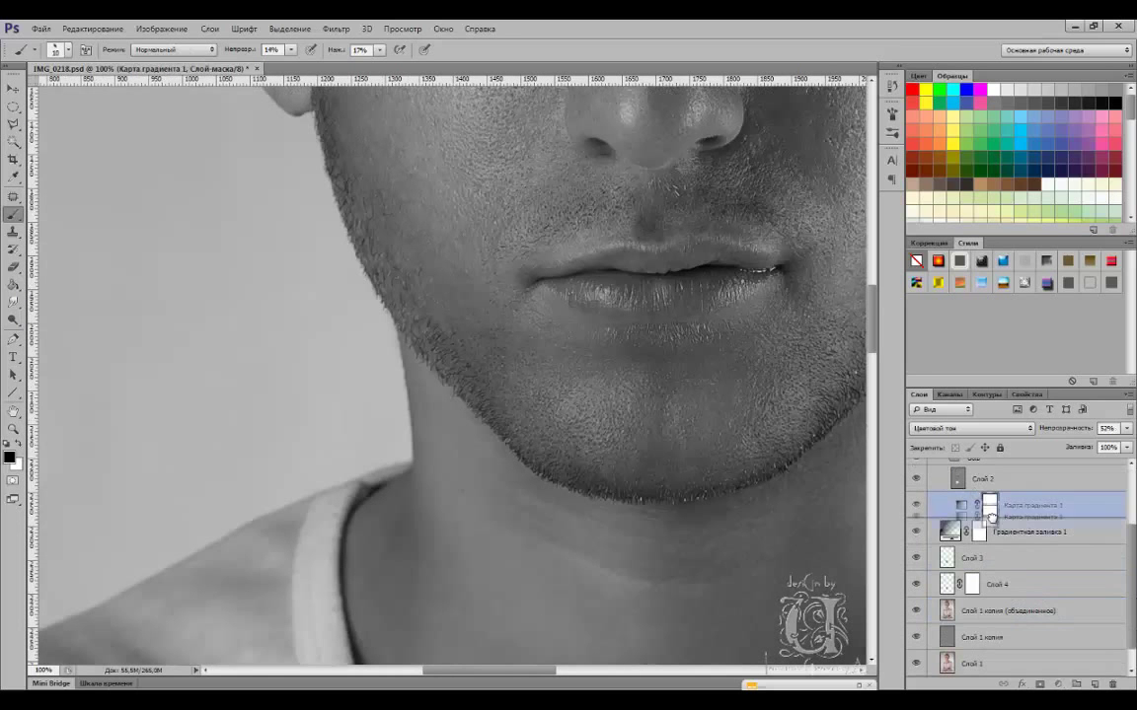
pyautogui.click(1009, 611)
pyautogui.press('j')
pyautogui.scroll(2, 225, 222)
pyautogui.scroll(2, 786, 299)
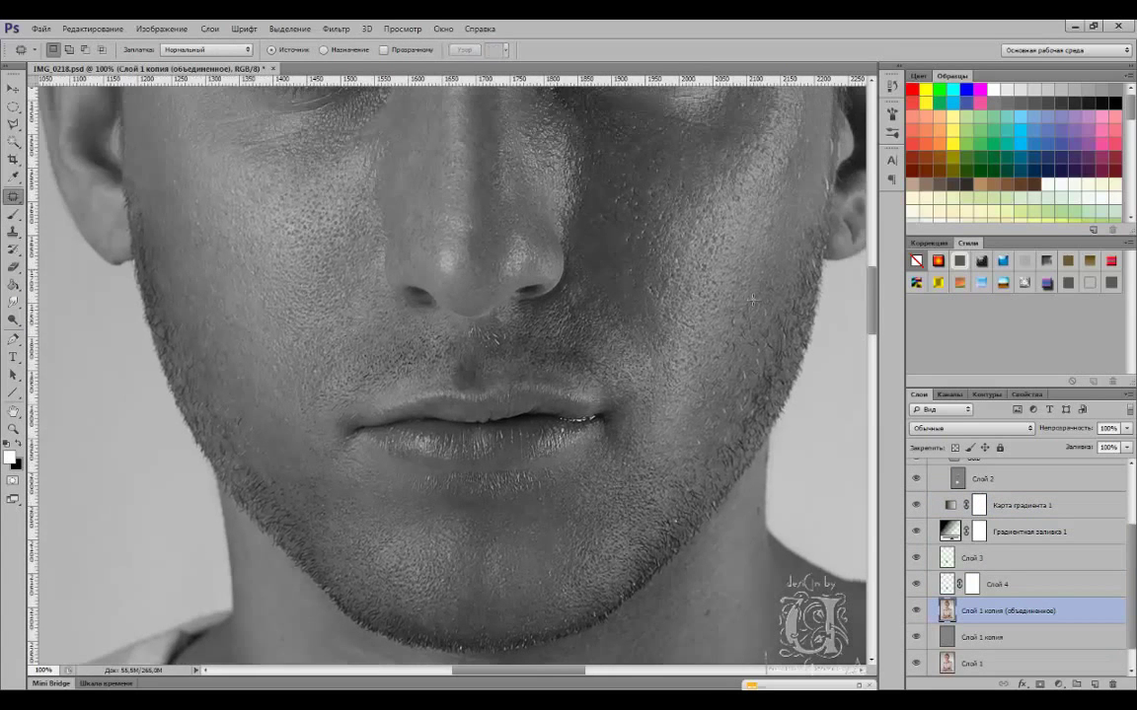
pyautogui.press('b')
# - Select Слой 2 and set a white brush at 27% opacity and 28% flow
pyautogui.click(982, 478)
pyautogui.scroll(3, 409, 406)
pyautogui.press('x')
pyautogui.press('x')
pyautogui.press('x')
pyautogui.hotkey('shift', '2')
pyautogui.hotkey('shift', '8')
pyautogui.press('2')
pyautogui.press('7')
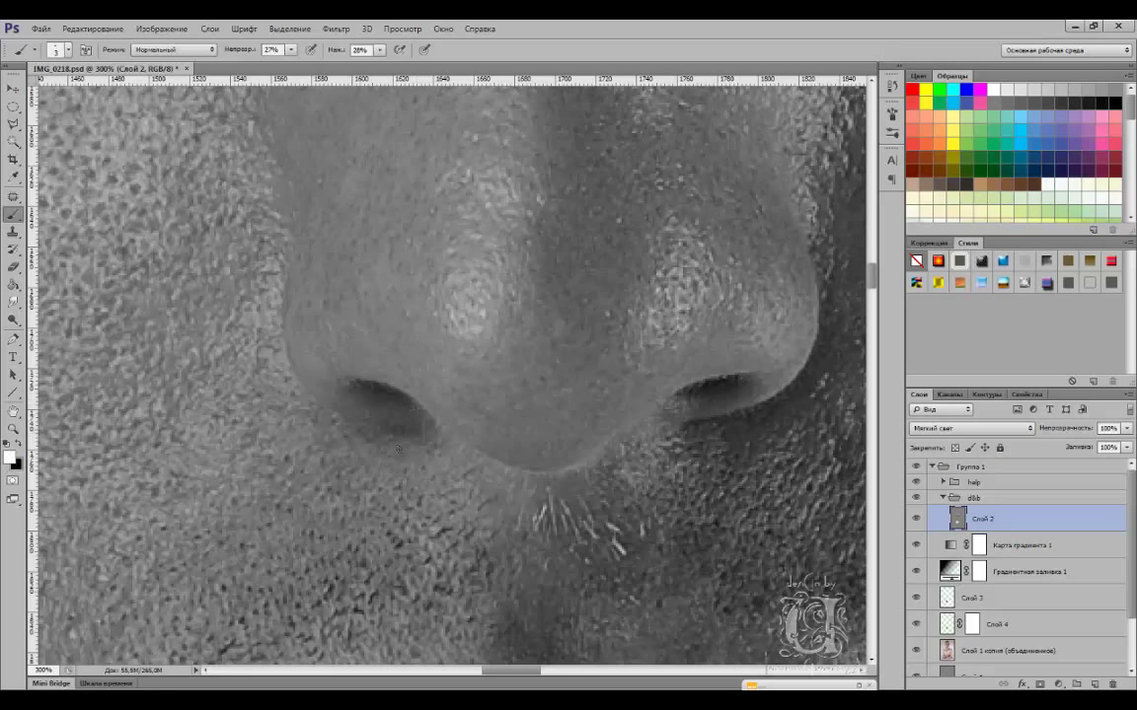
# - Work the shading around the chin, lowering brush opacity to 19%
pyautogui.scroll(3, 486, 409)
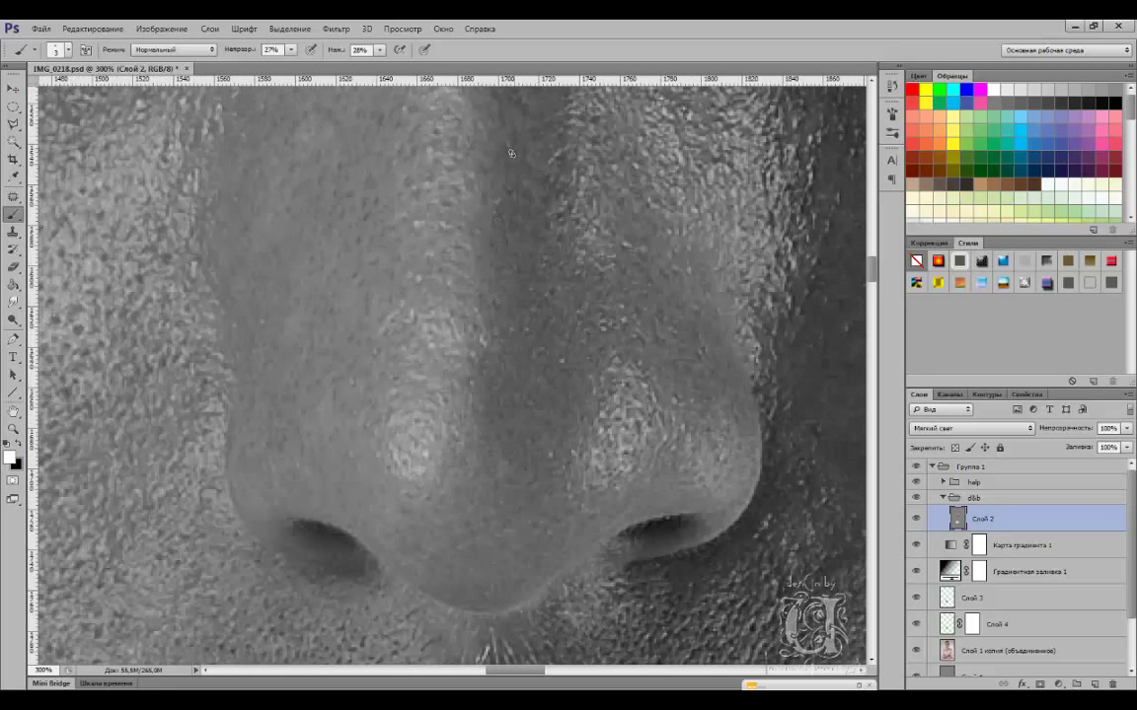
pyautogui.scroll(-9, 480, 343)
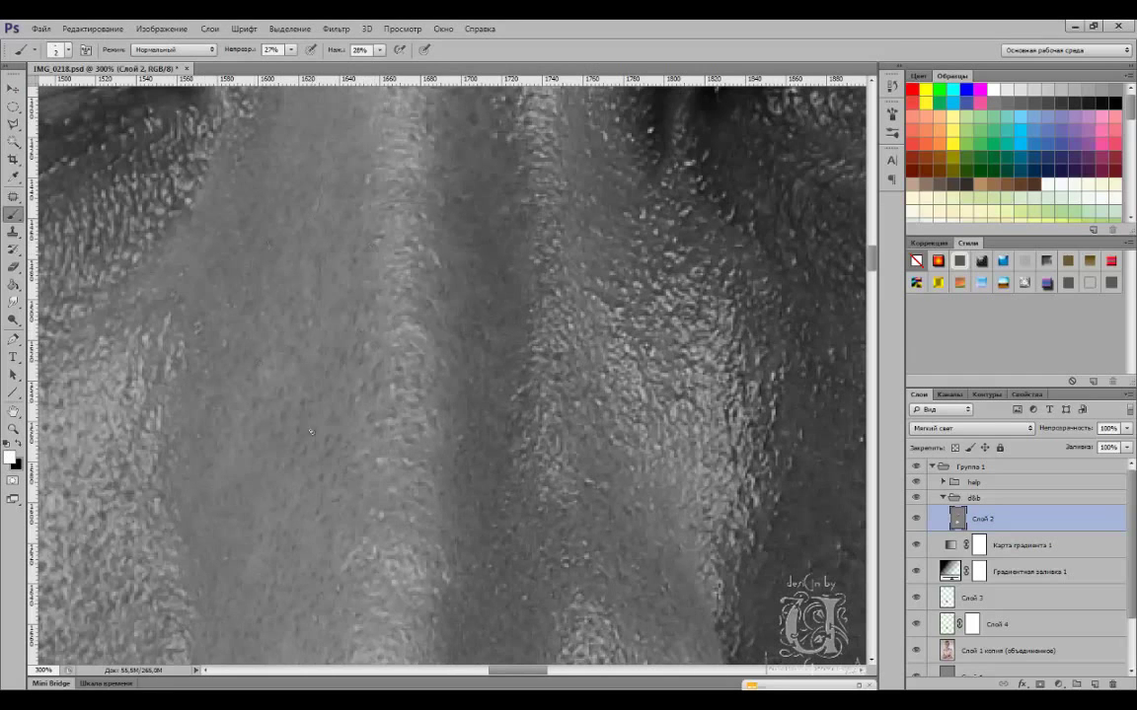
pyautogui.scroll(3, 166, 165)
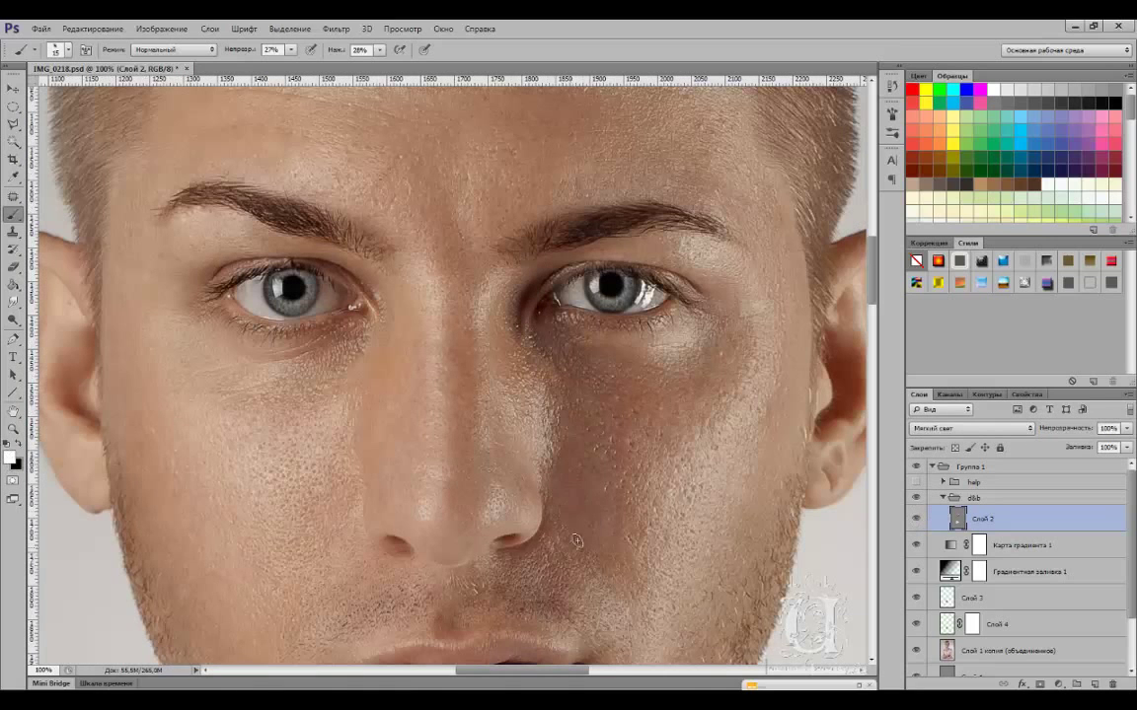
pyautogui.scroll(1, 493, 444)
pyautogui.scroll(-5, 438, 380)
pyautogui.moveTo(438, 380); pyautogui.dragTo(345, 282)
pyautogui.press('1')
pyautogui.press('9')
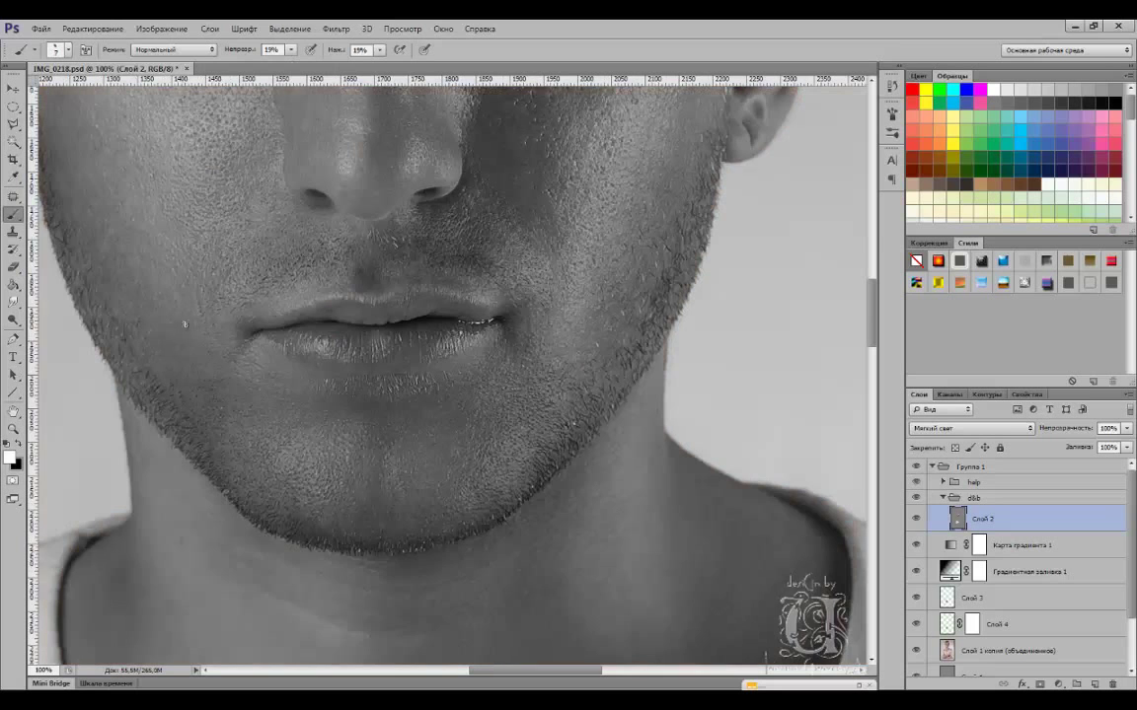
# - Dodge and burn the nose and the upper cheek beside it, swapping paint colour
pyautogui.moveTo(468, 223); pyautogui.dragTo(449, 316)
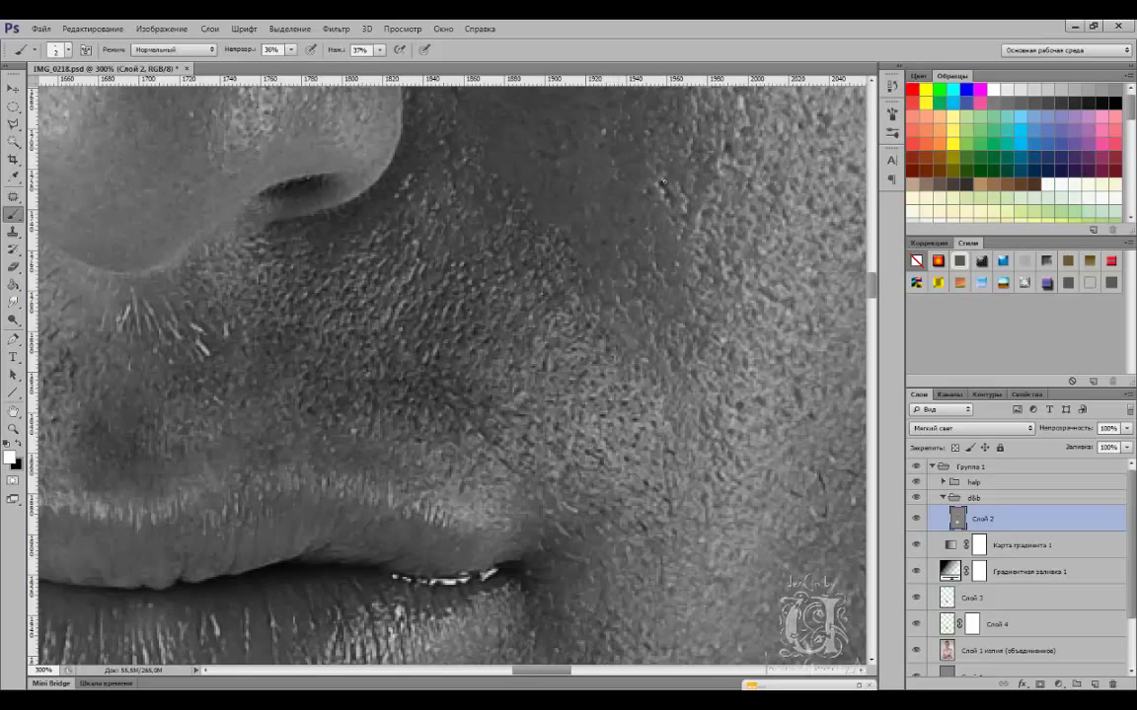
pyautogui.moveTo(632, 181); pyautogui.dragTo(342, 267)
pyautogui.scroll(3, 468, 176)
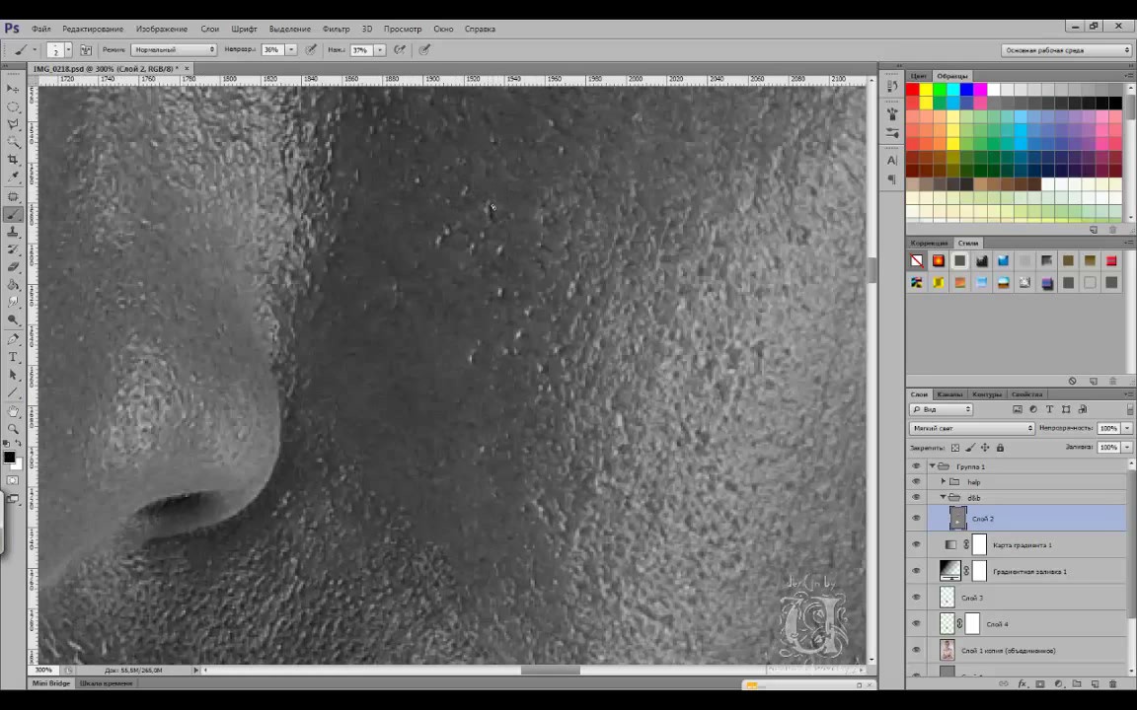
pyautogui.scroll(5, 414, 135)
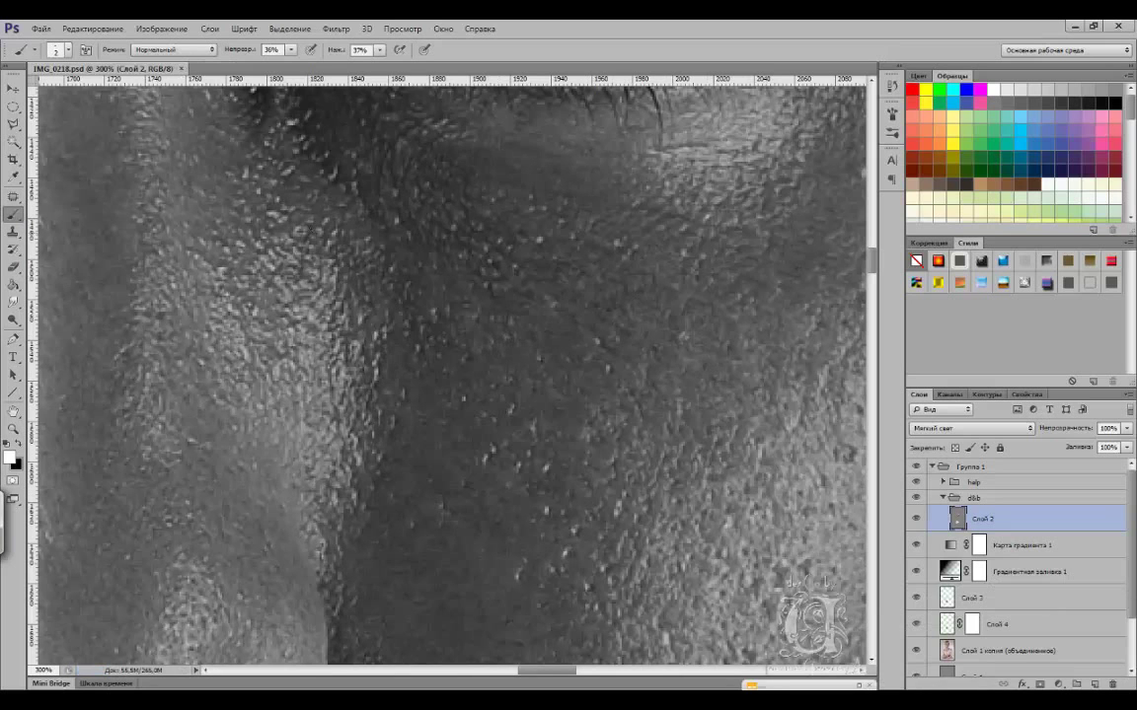
pyautogui.scroll(3, 405, 274)
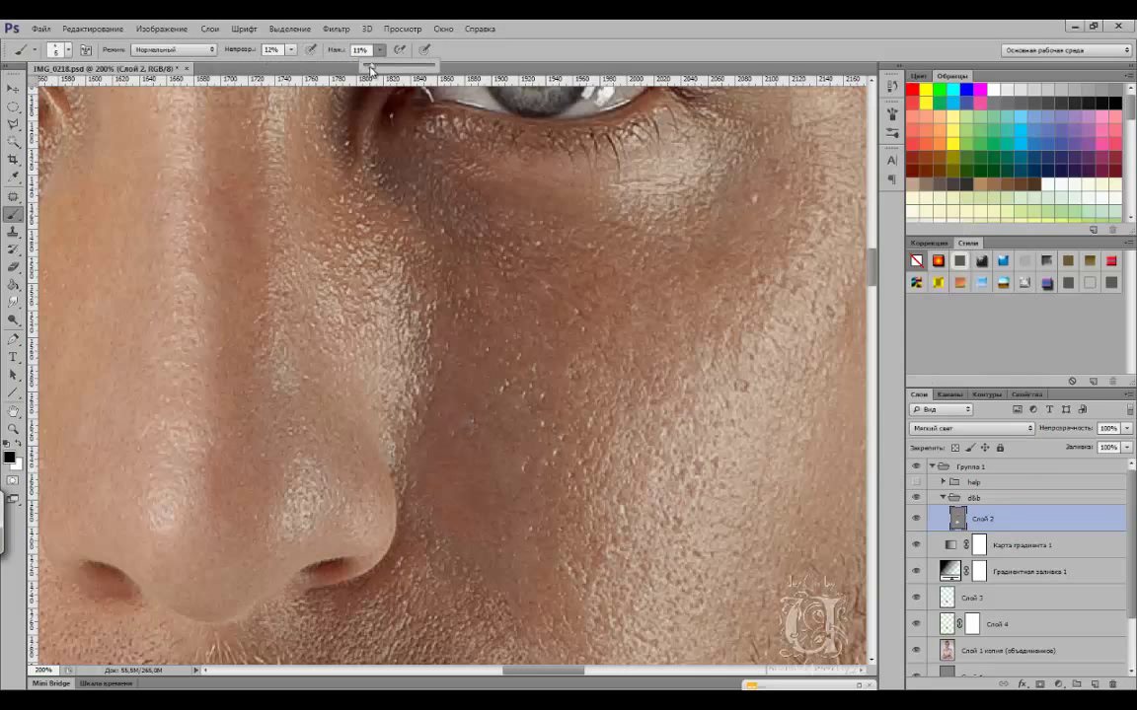
pyautogui.press('x')
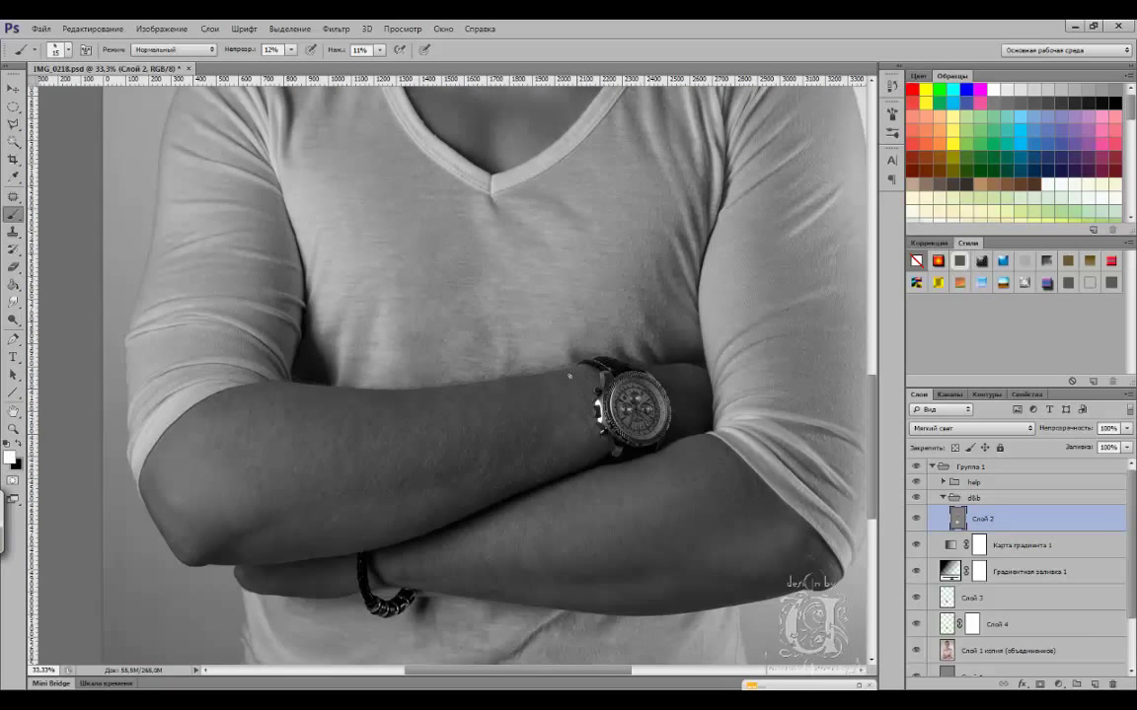
# - Even out light and shadow on the crossed forearms on Слой 2, toggling the grayscale helper to compare
pyautogui.press('x')
pyautogui.press('x')
pyautogui.press('x')
pyautogui.press('x')
pyautogui.click(972, 466)
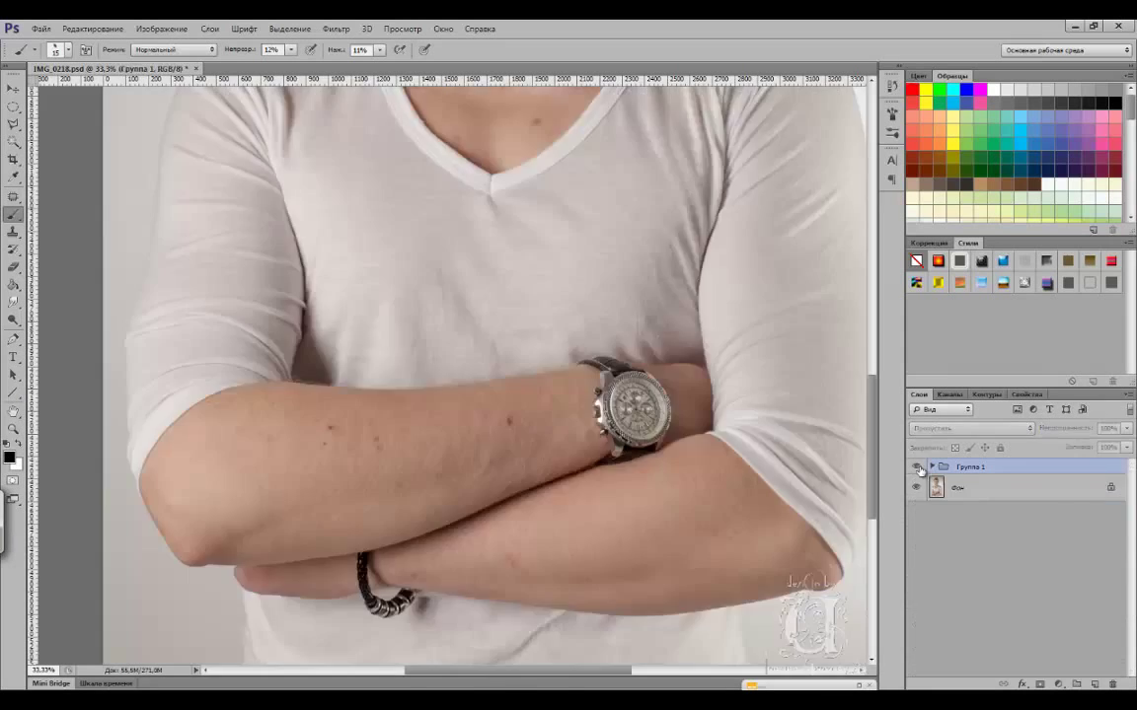
pyautogui.click(916, 497)
pyautogui.click(982, 519)
pyautogui.press('x')
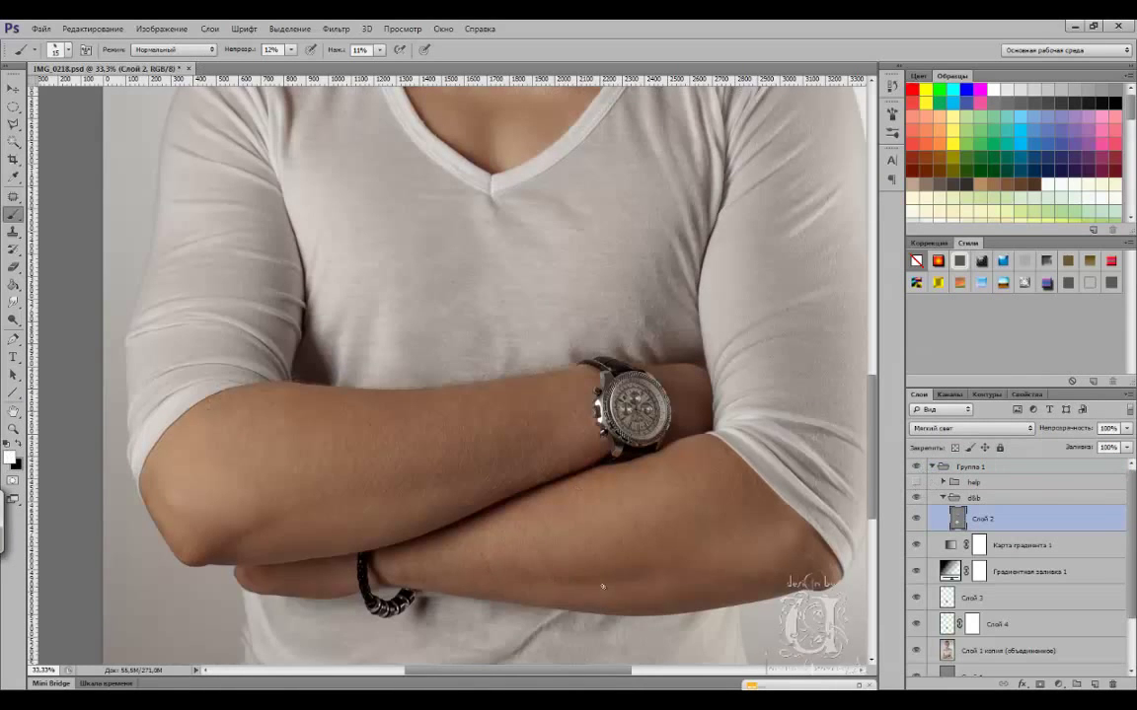
pyautogui.hotkey('ctrl', 'z')
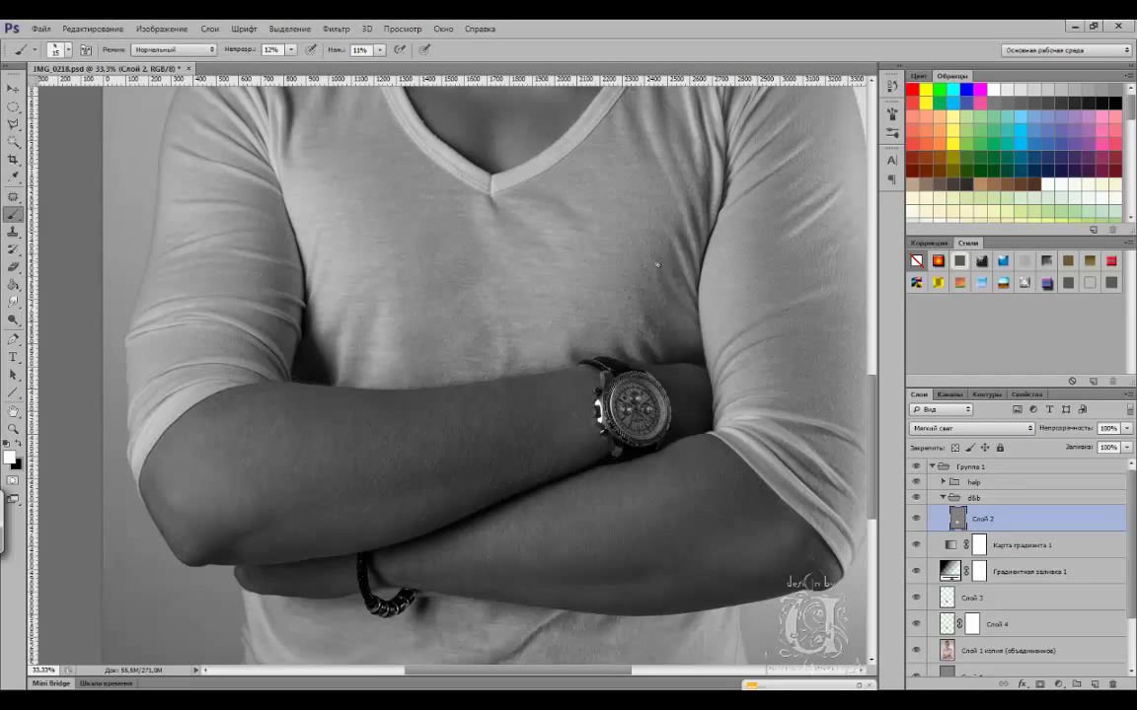
pyautogui.scroll(5, 656, 256)
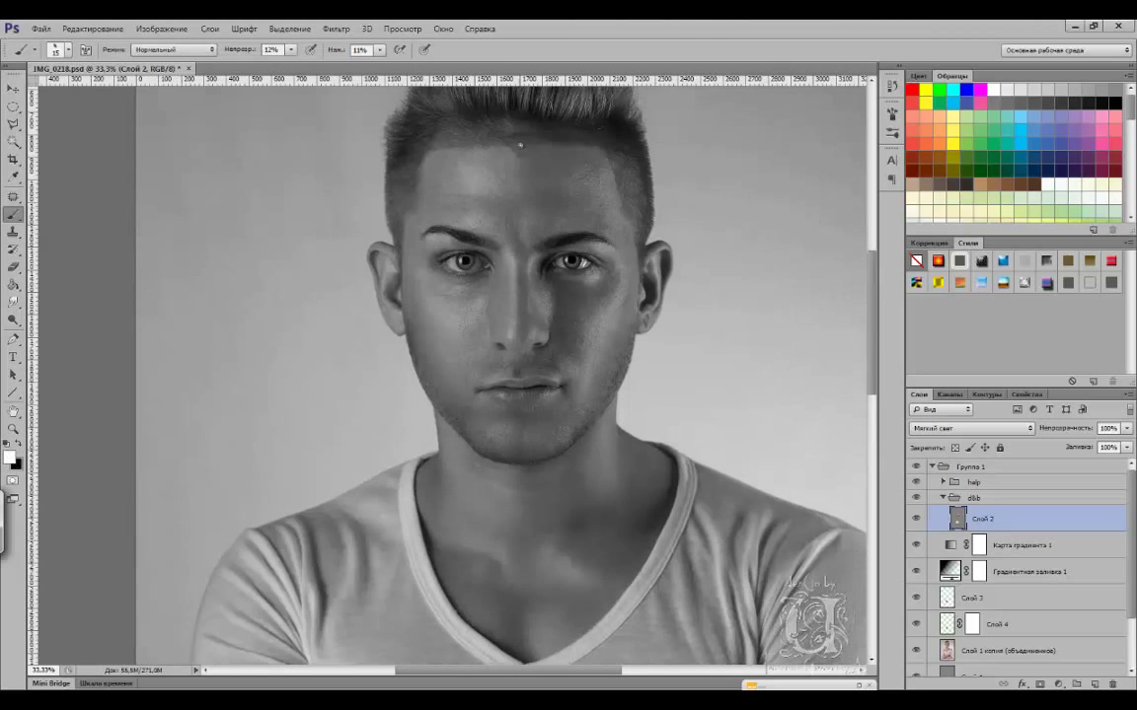
pyautogui.press('x')
pyautogui.press('x')
# - Dodge and burn the nose and nose bridge at close zoom, then view the face at 100%
pyautogui.scroll(3, 493, 316)
pyautogui.scroll(3, 454, 364)
pyautogui.scroll(1, 454, 364)
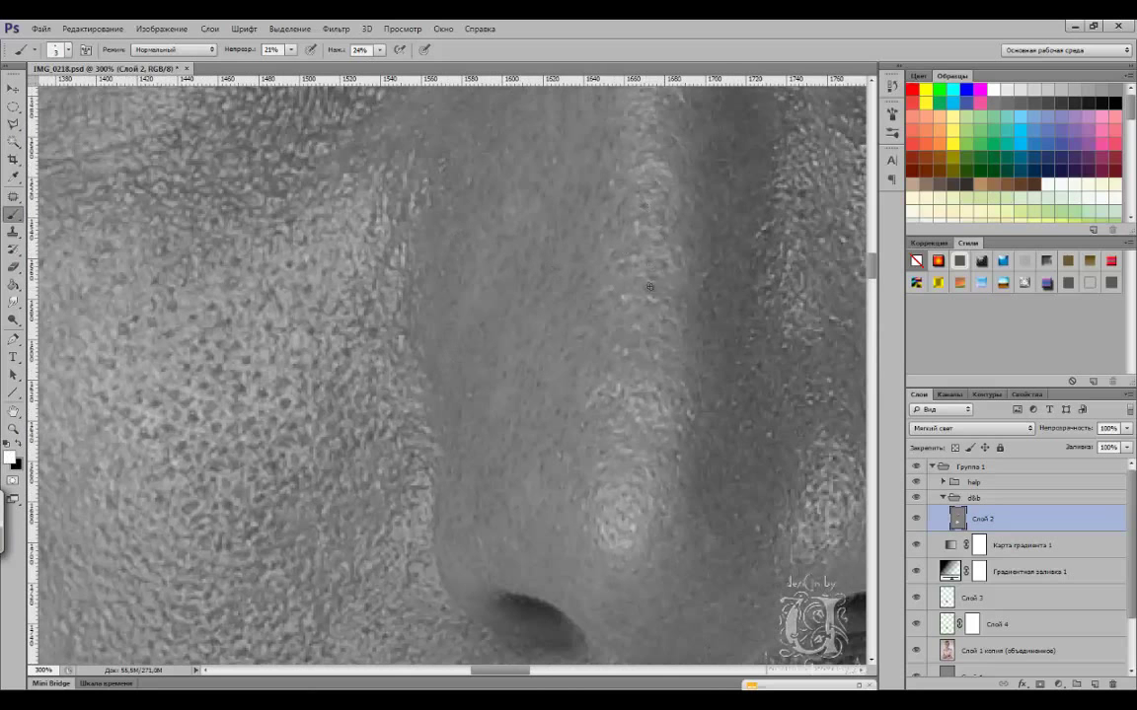
pyautogui.hscroll(3, 594, 270)
pyautogui.scroll(-3, 523, 474)
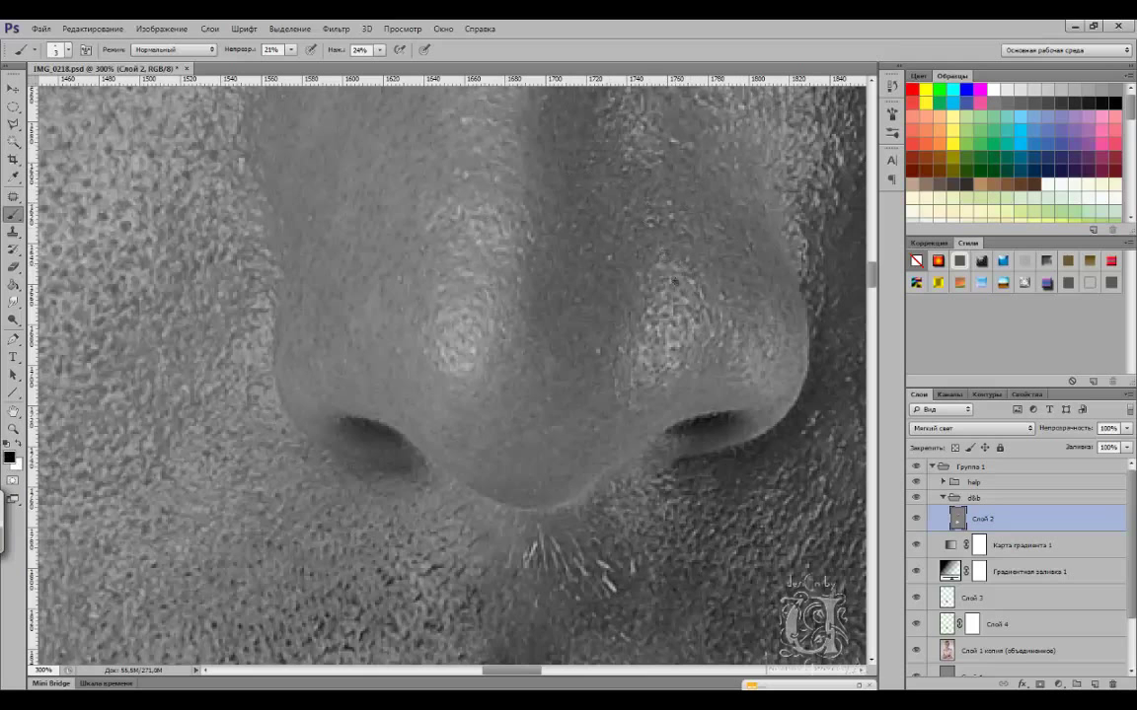
pyautogui.scroll(3, 447, 276)
pyautogui.hscroll(-1, 447, 276)
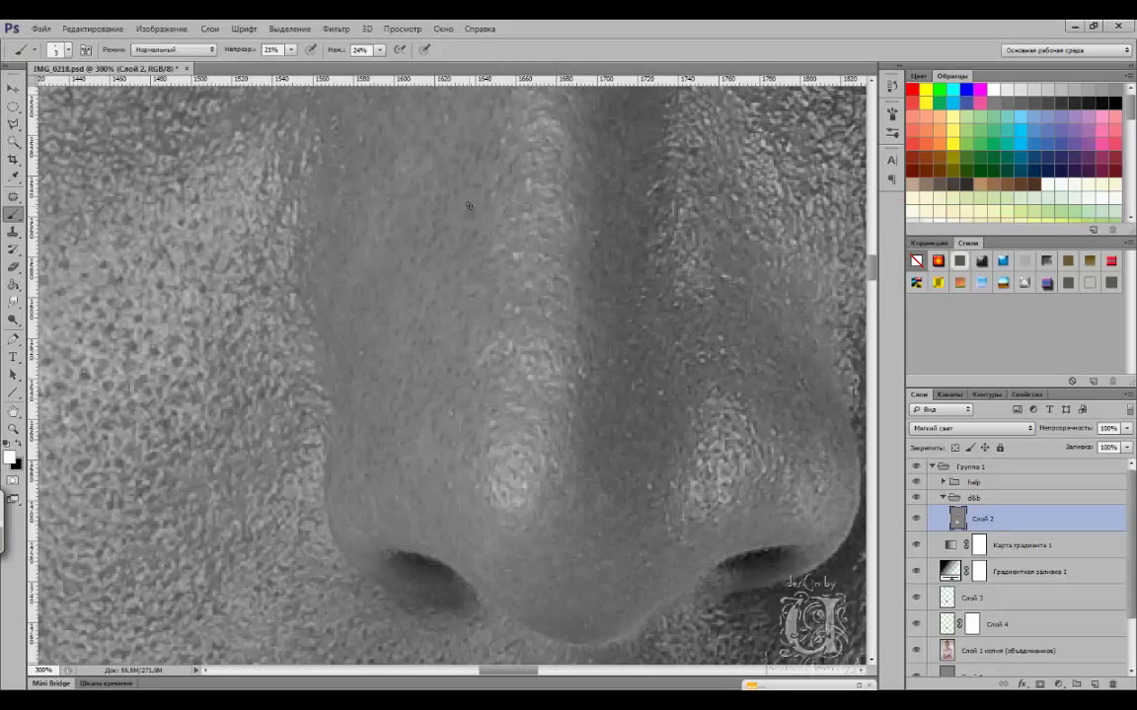
pyautogui.scroll(5, 568, 116)
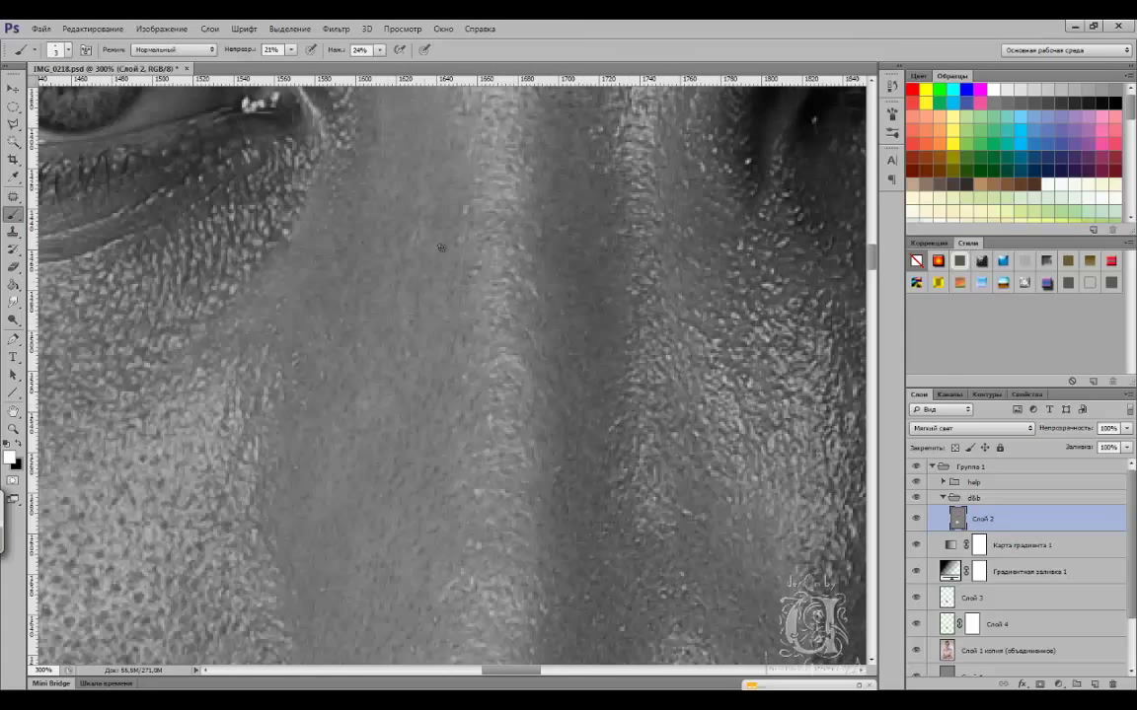
pyautogui.hotkey('ctrl', '1')
# - Paint the under-eye cheek checking colour without the helper, then set 35% opacity and 26% flow
pyautogui.click(916, 481)
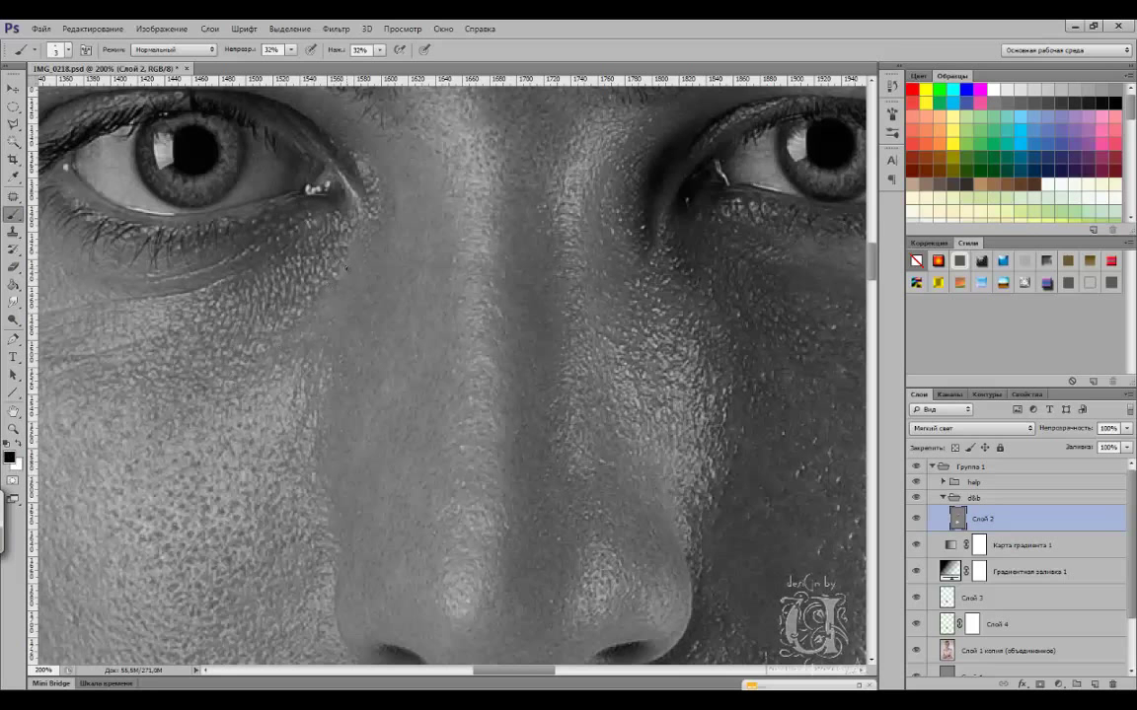
pyautogui.moveTo(231, 375); pyautogui.dragTo(409, 257)
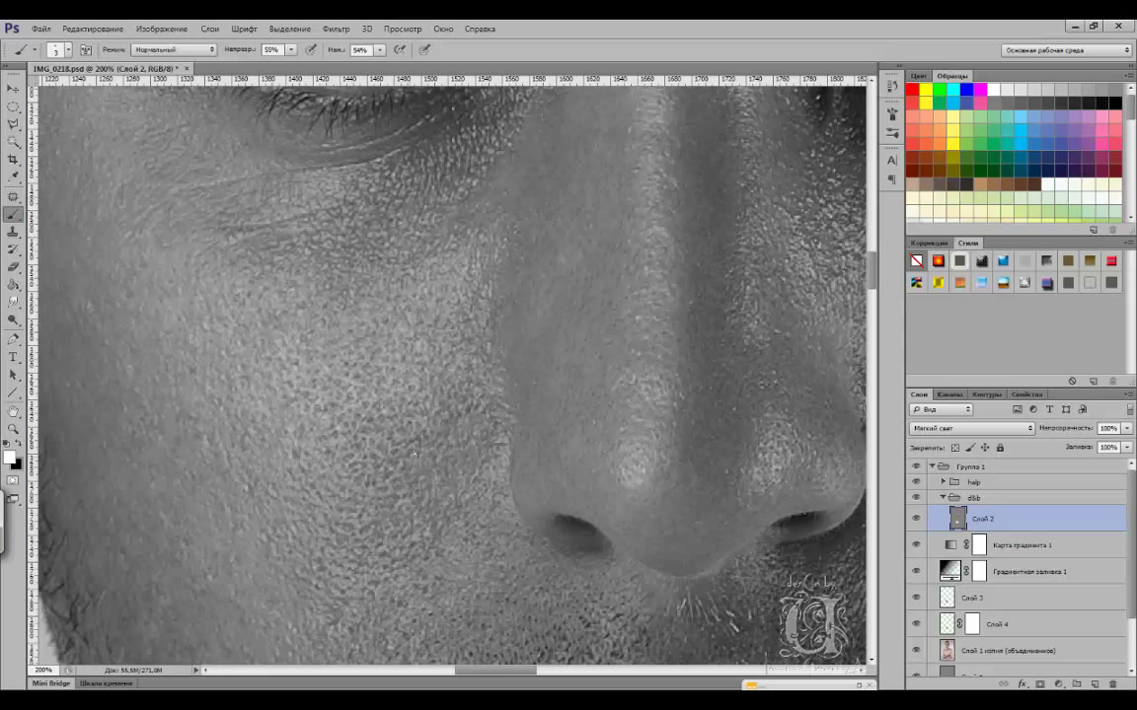
pyautogui.click(915, 482)
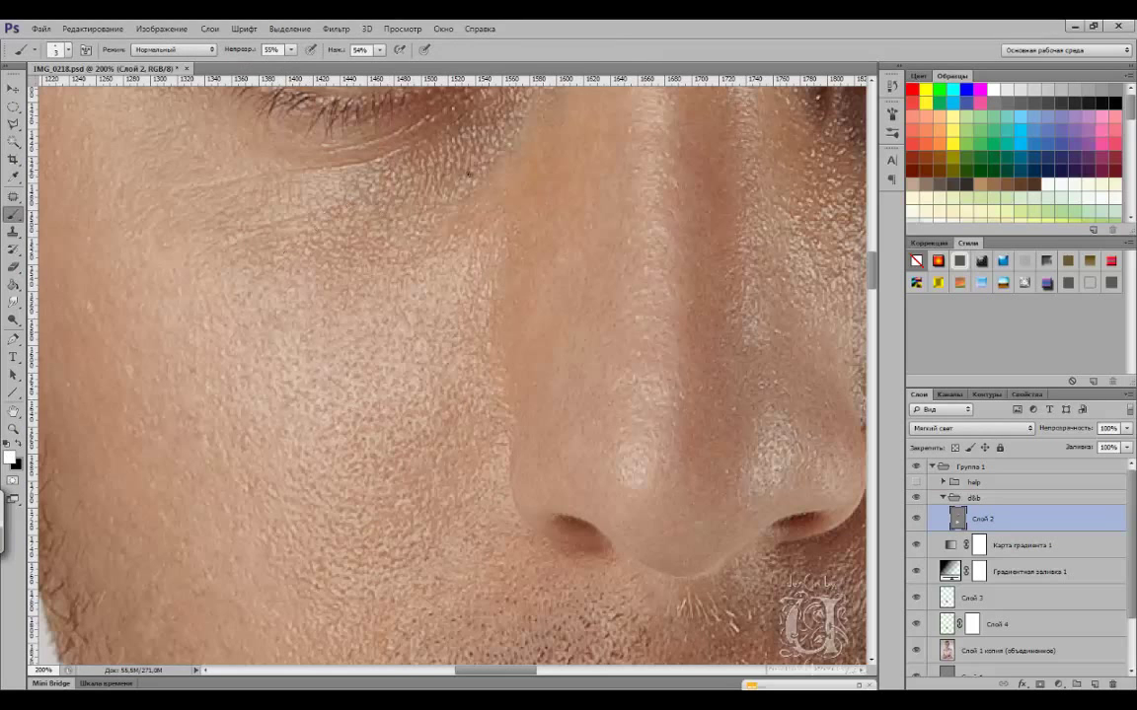
pyautogui.press('x')
pyautogui.press('x')
pyautogui.press('x')
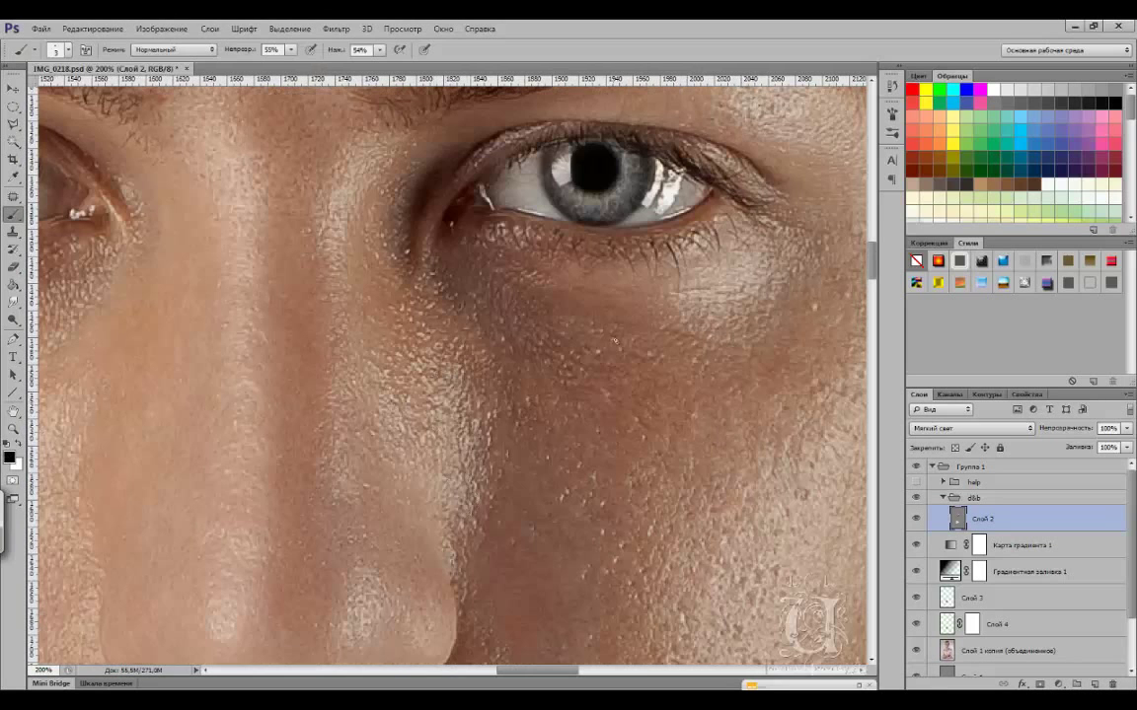
pyautogui.press('x')
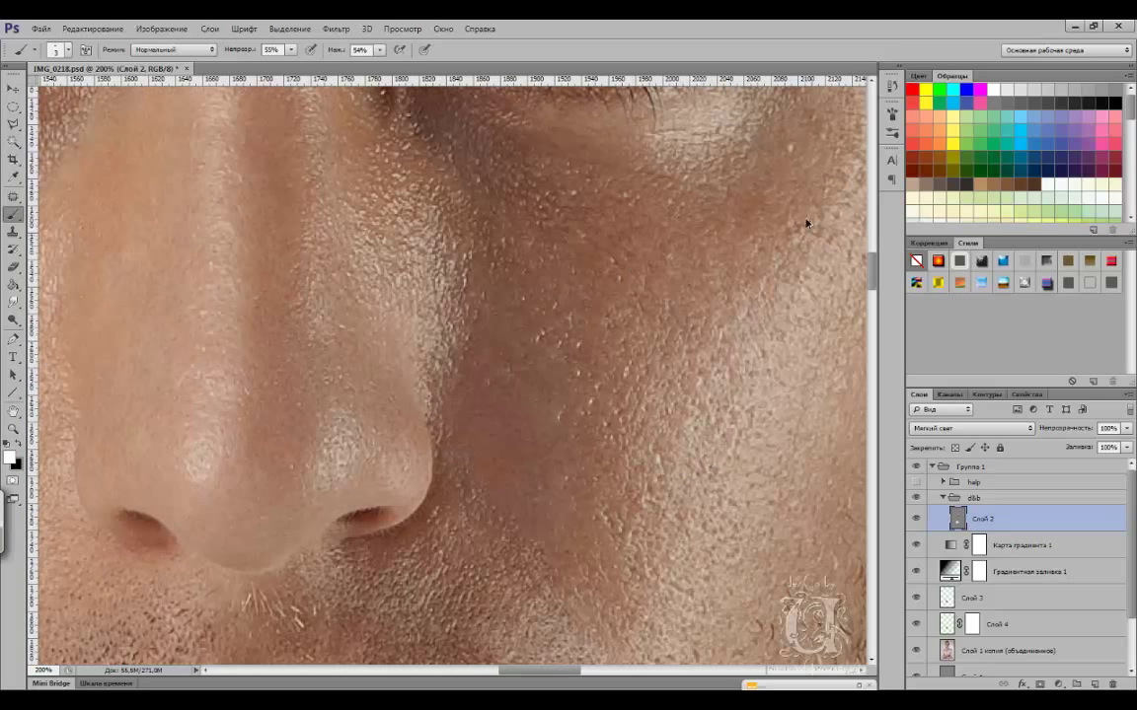
pyautogui.press('3')
pyautogui.press('5')
pyautogui.hotkey('shift', '2')
pyautogui.hotkey('shift', '6')
pyautogui.press('x')
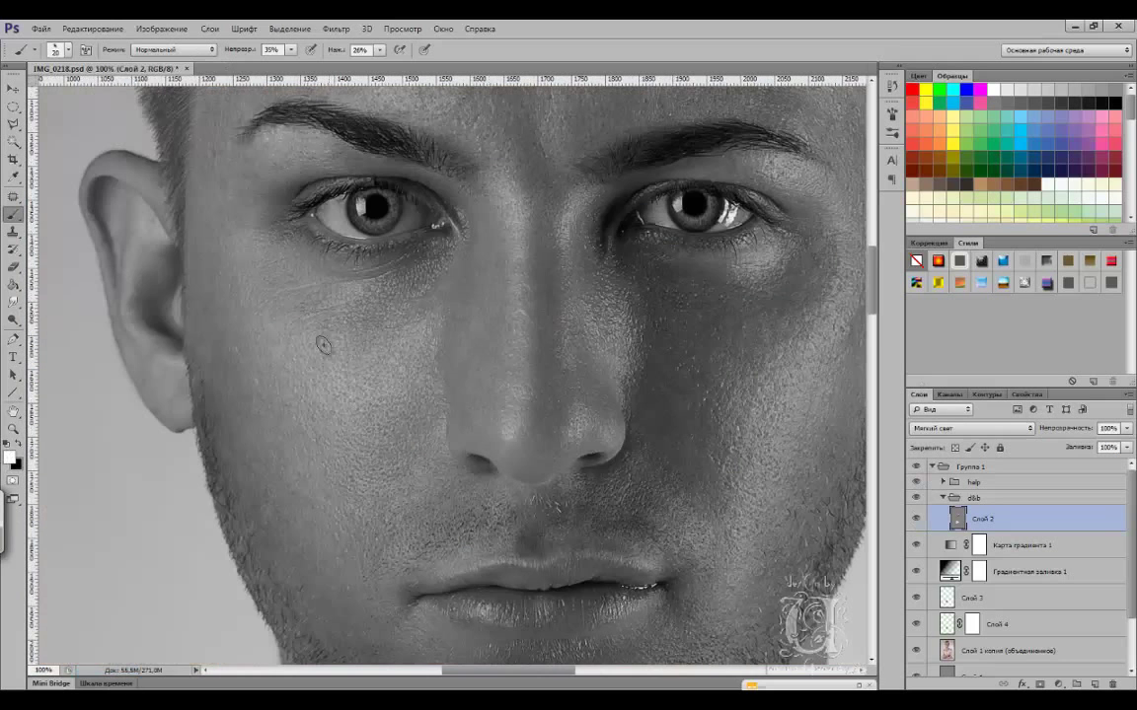
# - Set a size-15 brush at 14% opacity and 18% flow and zoom into the brows
pyautogui.hotkey('shift', '1')
pyautogui.hotkey('shift', '8')
pyautogui.press('1')
pyautogui.press('4')
pyautogui.press('[')
pyautogui.press('[')
pyautogui.press('[')
pyautogui.scroll(3, 593, 421)
pyautogui.scroll(3, 494, 346)
pyautogui.scroll(1, 401, 258)
pyautogui.scroll(1, 161, 211)
# - Smooth the forehead and between the eyebrows at 28% opacity and 39% flow, then view the whole head
pyautogui.press('2')
pyautogui.press('8')
pyautogui.hotkey('shift', '3')
pyautogui.hotkey('shift', '9')
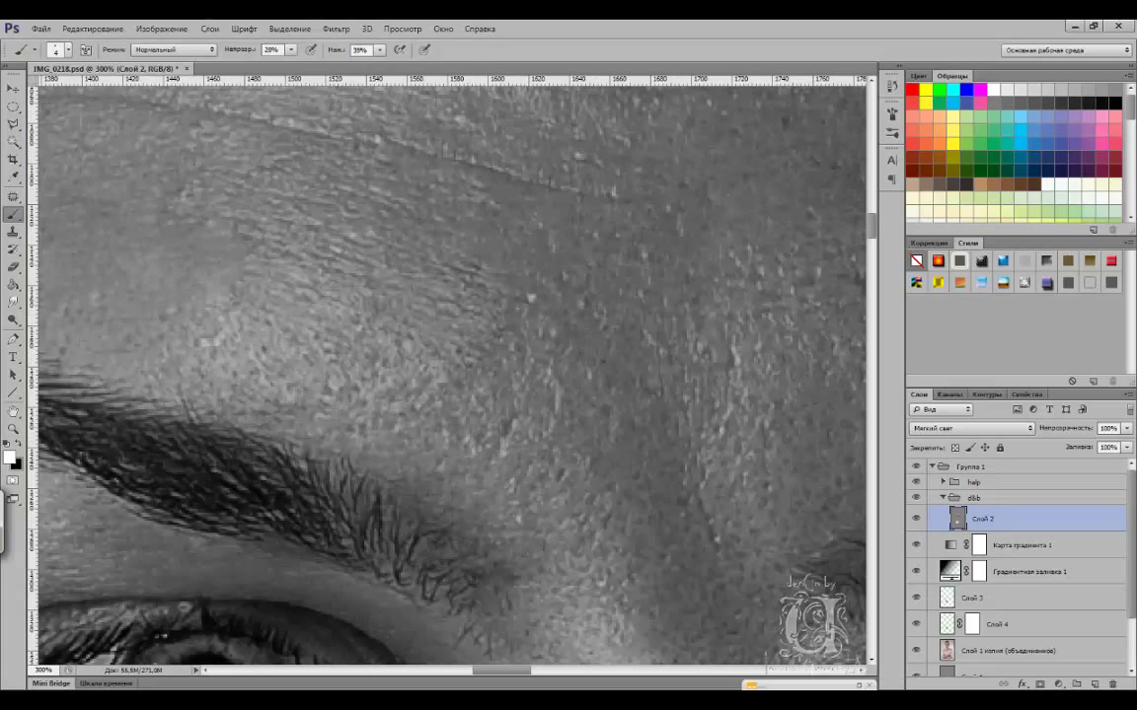
pyautogui.moveTo(652, 464); pyautogui.dragTo(538, 325)
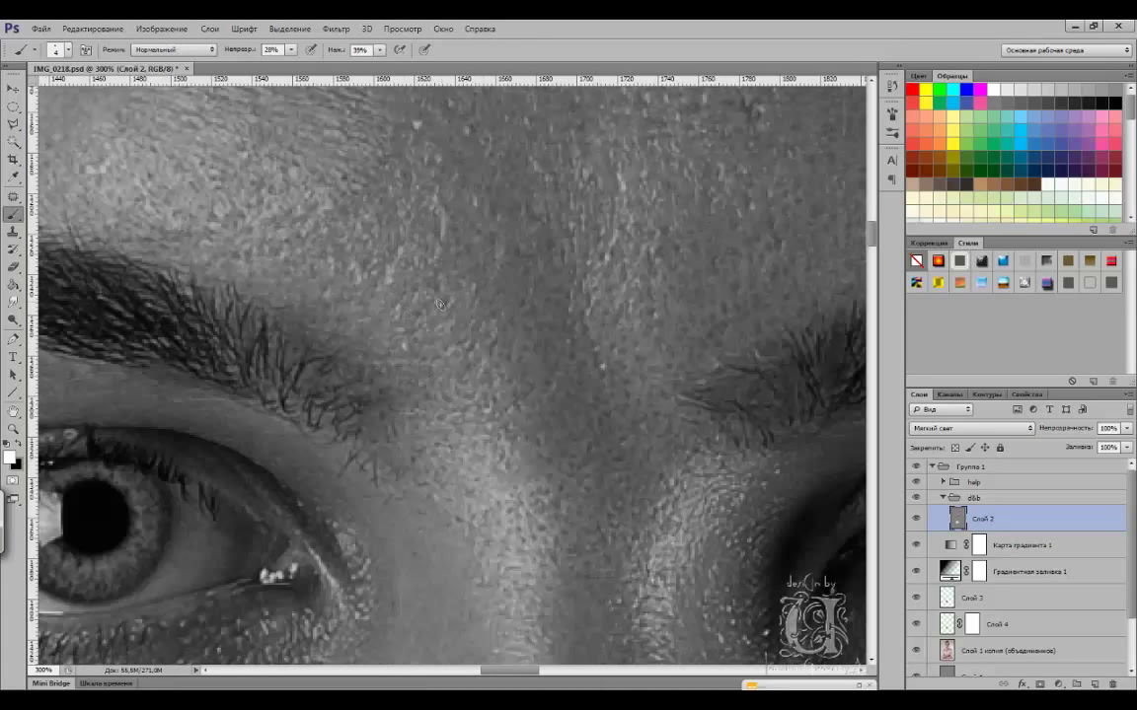
pyautogui.hotkey('ctrl', '-')
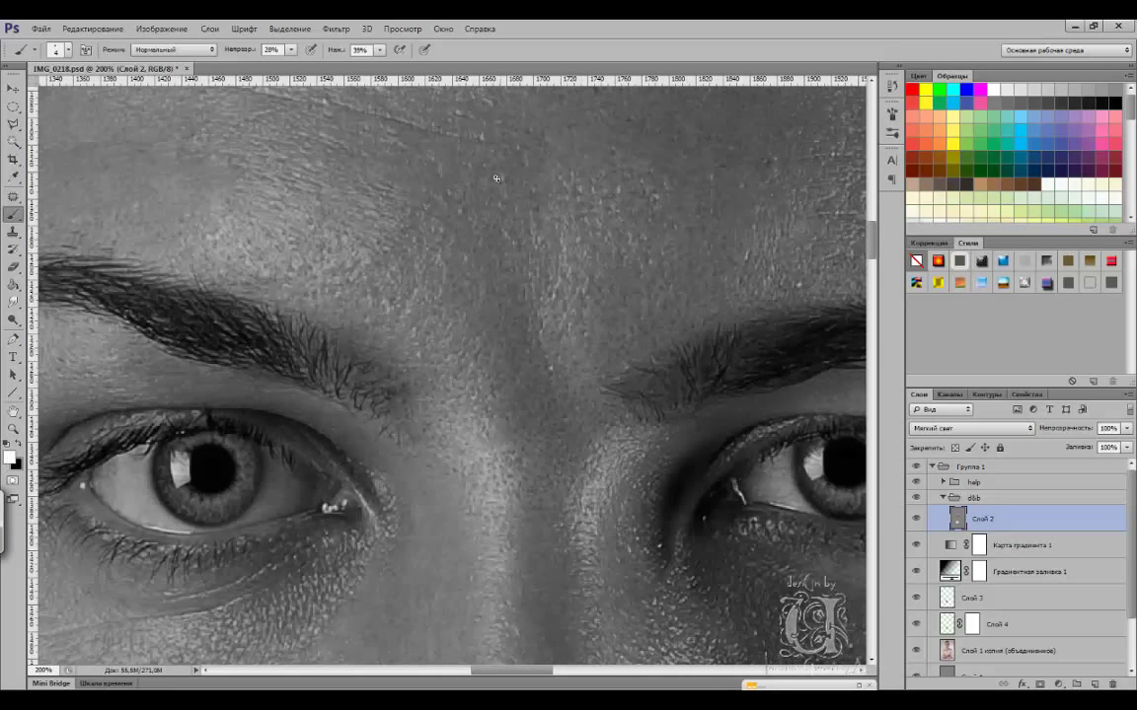
pyautogui.scroll(3, 579, 241)
pyautogui.hotkey('ctrl', '0')
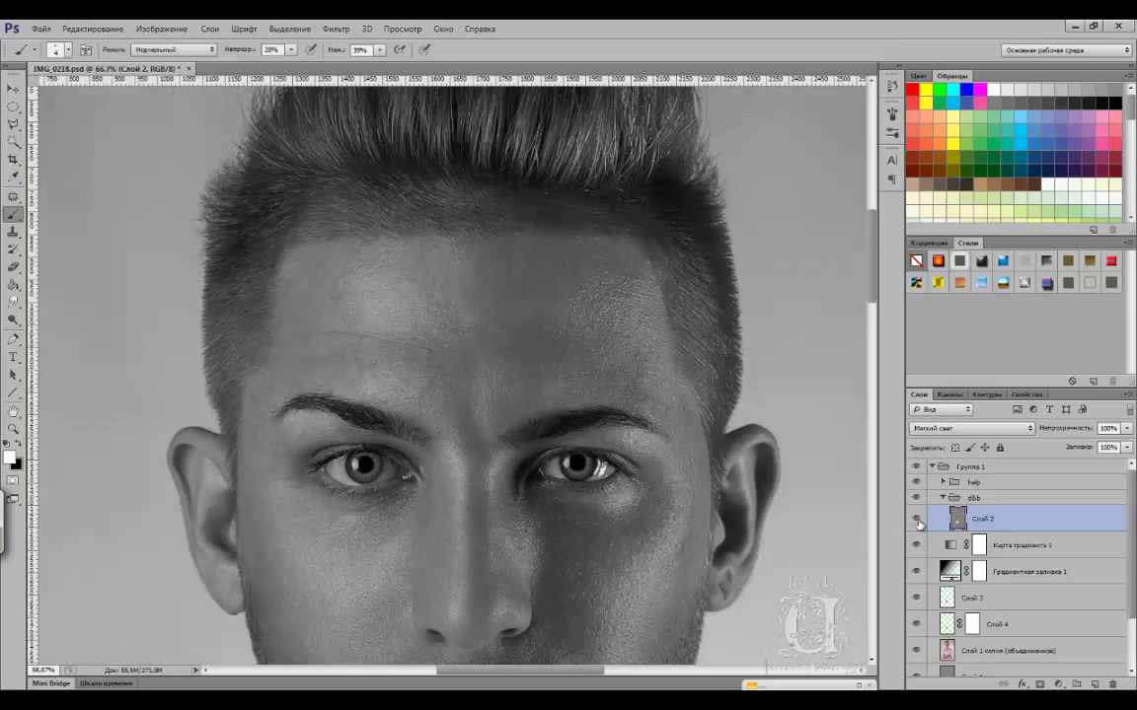
pyautogui.hotkey('shift', 'ctrl', 'x')
# - Paint a Liquify freeze mask over the left half of the face, leaving the arm and chest unfrozen
pyautogui.moveTo(305, 342)
pyautogui.mouseDown()
pyautogui.moveTo(343, 253)
pyautogui.moveTo(266, 431)
pyautogui.moveTo(247, 393)
pyautogui.mouseUp()
pyautogui.press(']')
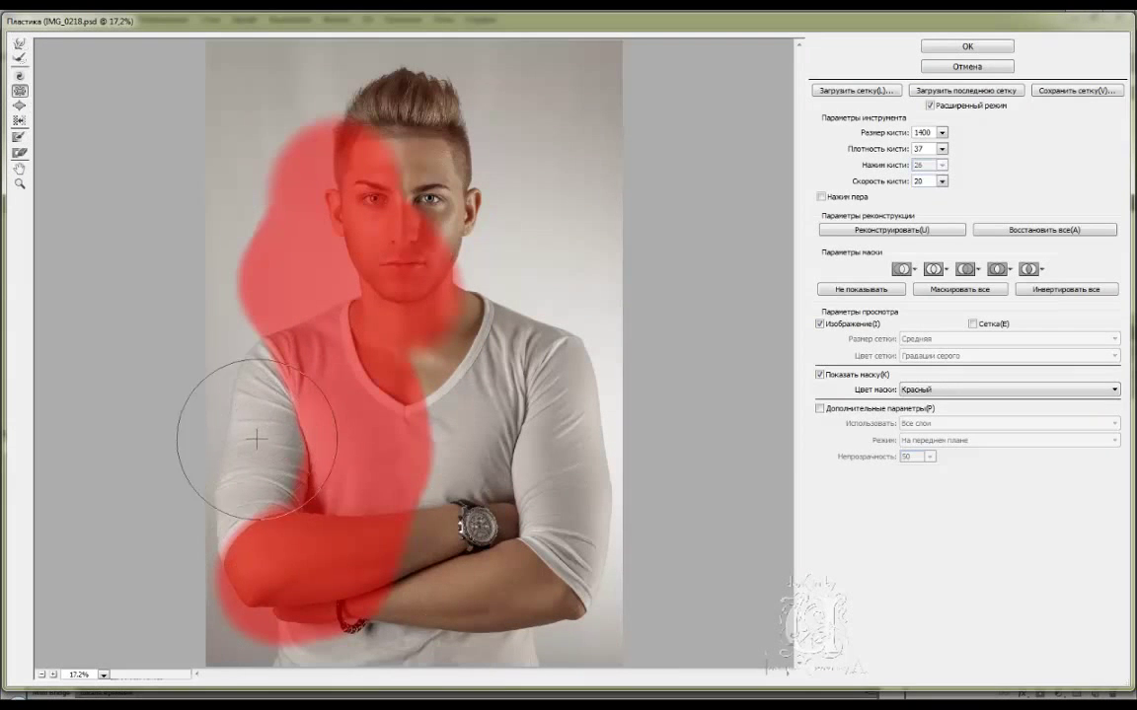
pyautogui.moveTo(254, 596); pyautogui.dragTo(355, 197)
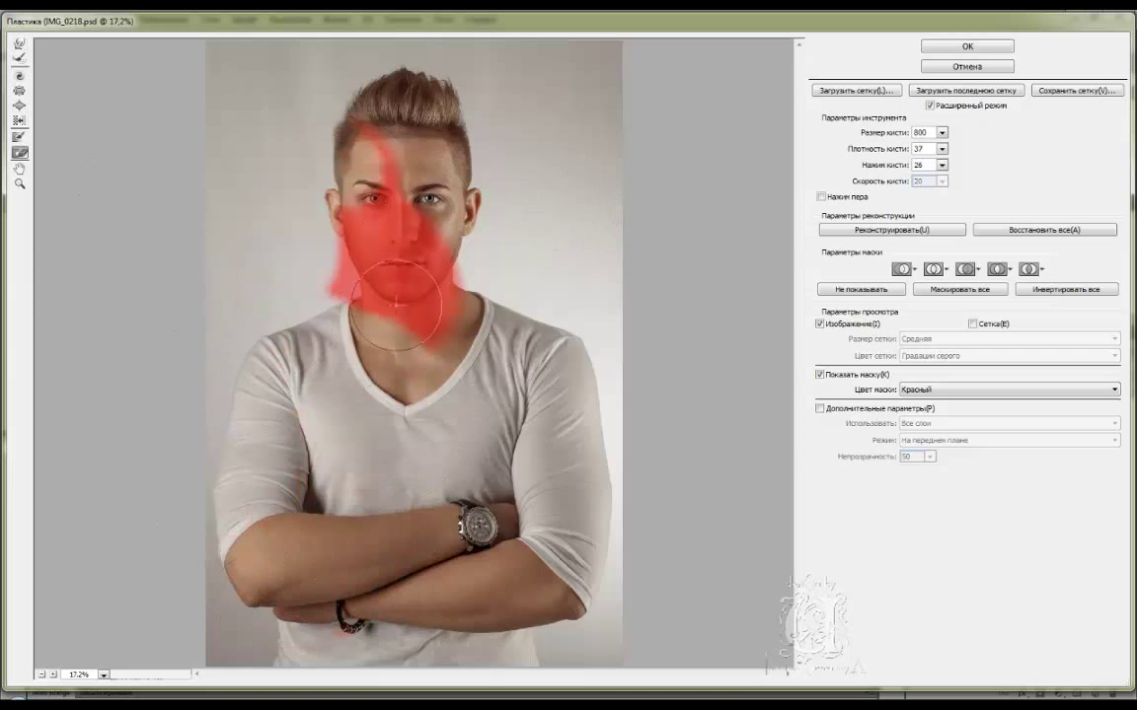
pyautogui.moveTo(299, 166); pyautogui.dragTo(340, 315)
# - Nudge the nose and lips with Forward Warp using brush sizes between 150 and 250
pyautogui.hotkey('ctrl', '+')
pyautogui.hotkey('ctrl', '+')
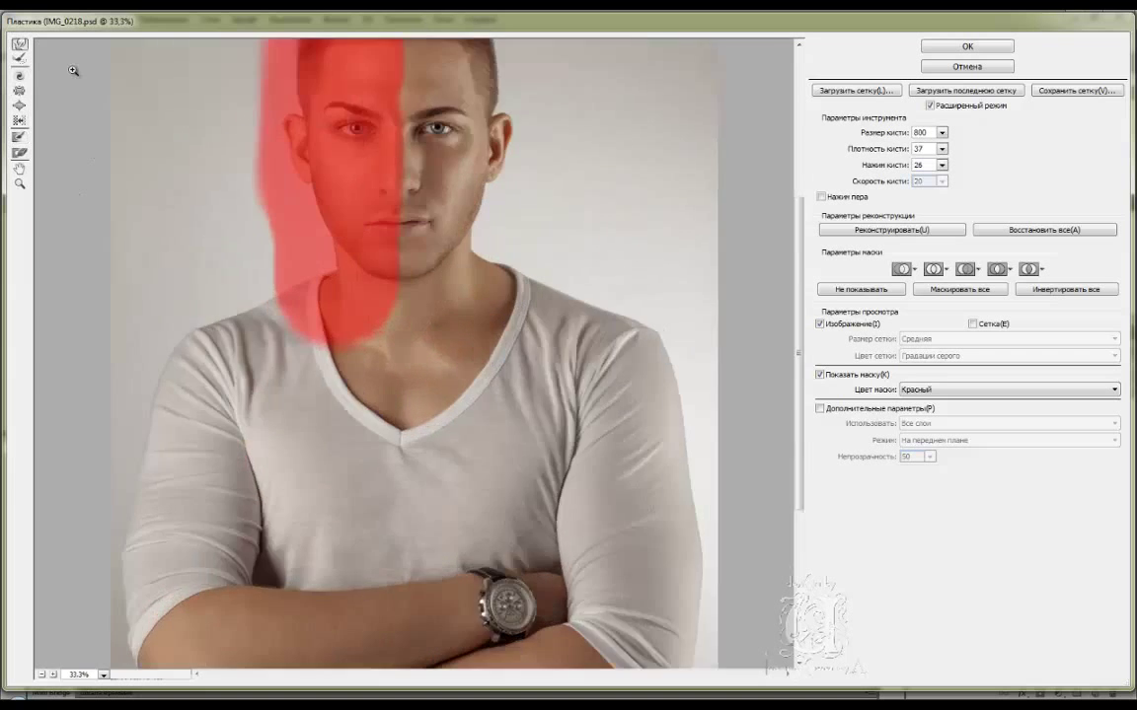
pyautogui.hotkey('ctrl', '+')
pyautogui.press('w')
pyautogui.press('[')
pyautogui.press('[')
pyautogui.press('[')
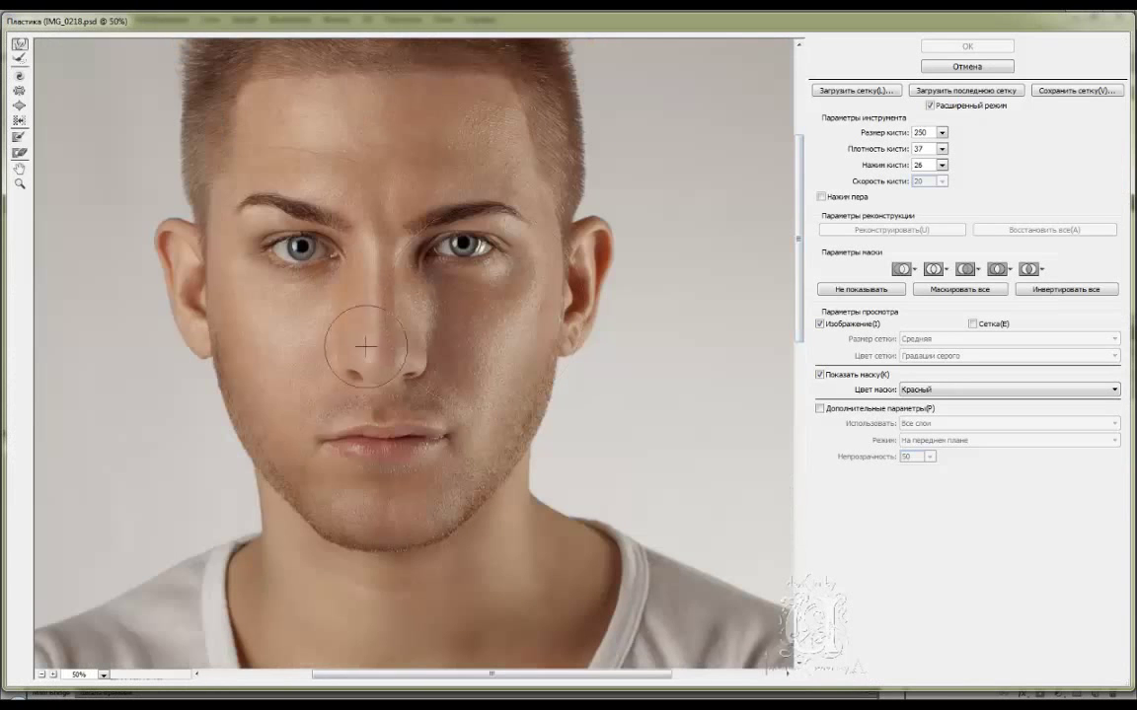
pyautogui.press(']')
pyautogui.press(']')
pyautogui.hotkey('ctrl', '+')
pyautogui.hotkey('ctrl', '+')
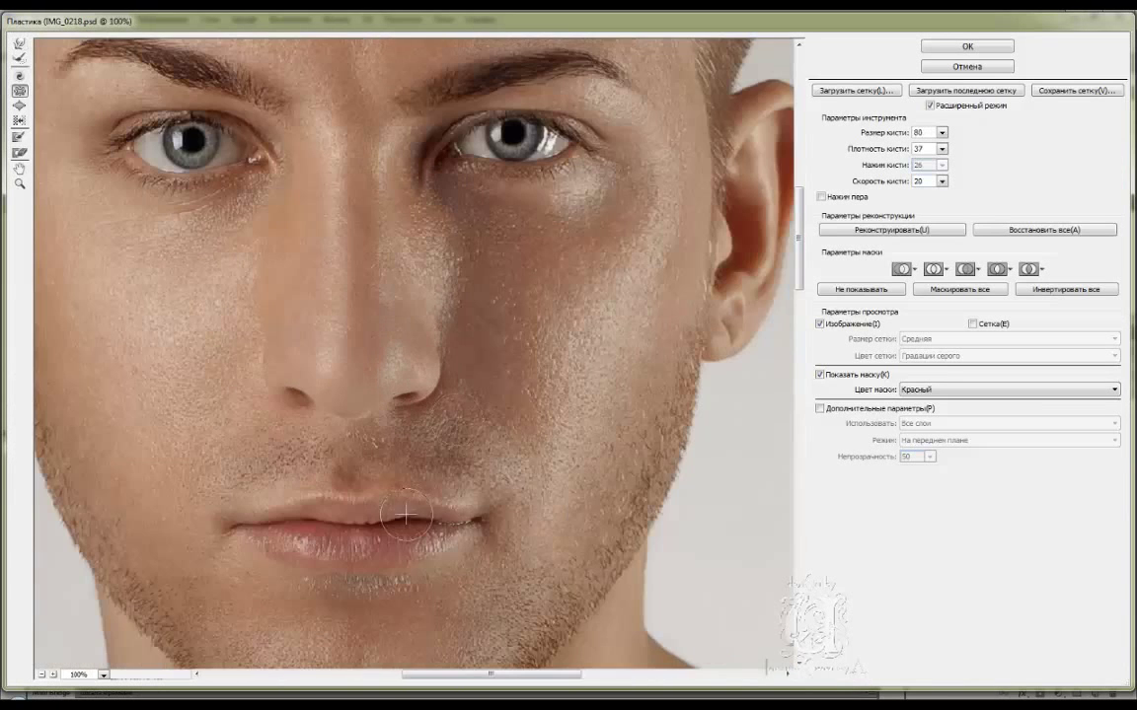
pyautogui.press(']')
pyautogui.press(']')
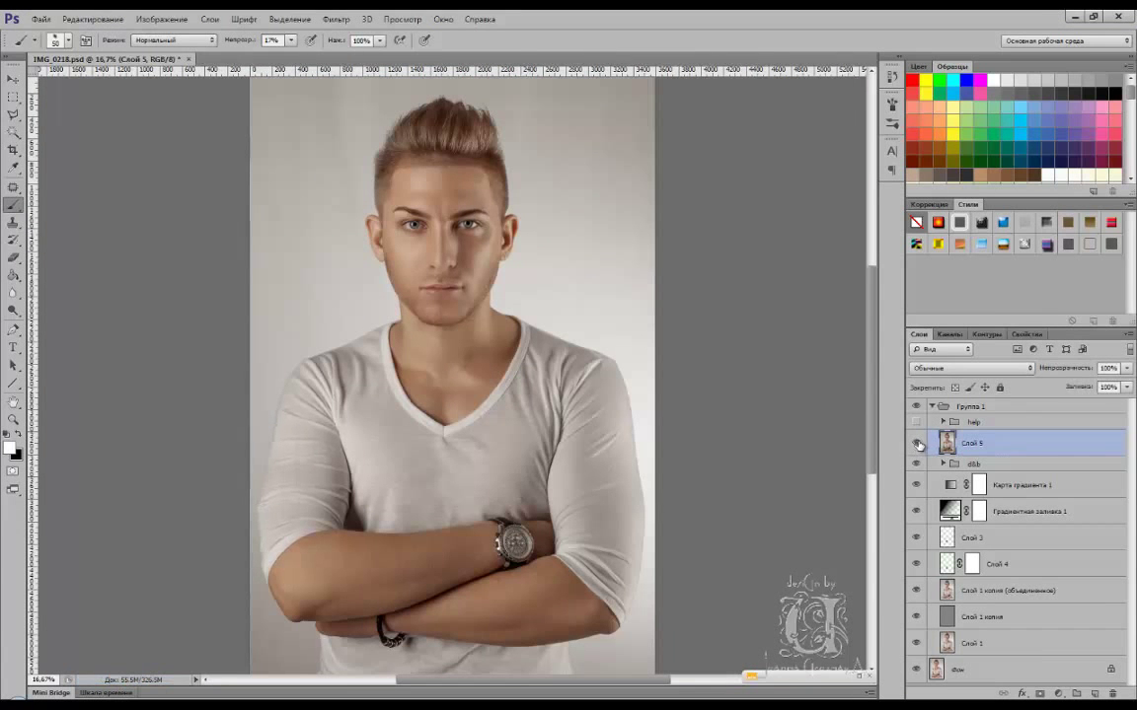
pyautogui.hotkey('shift', 'ctrl', 'x')
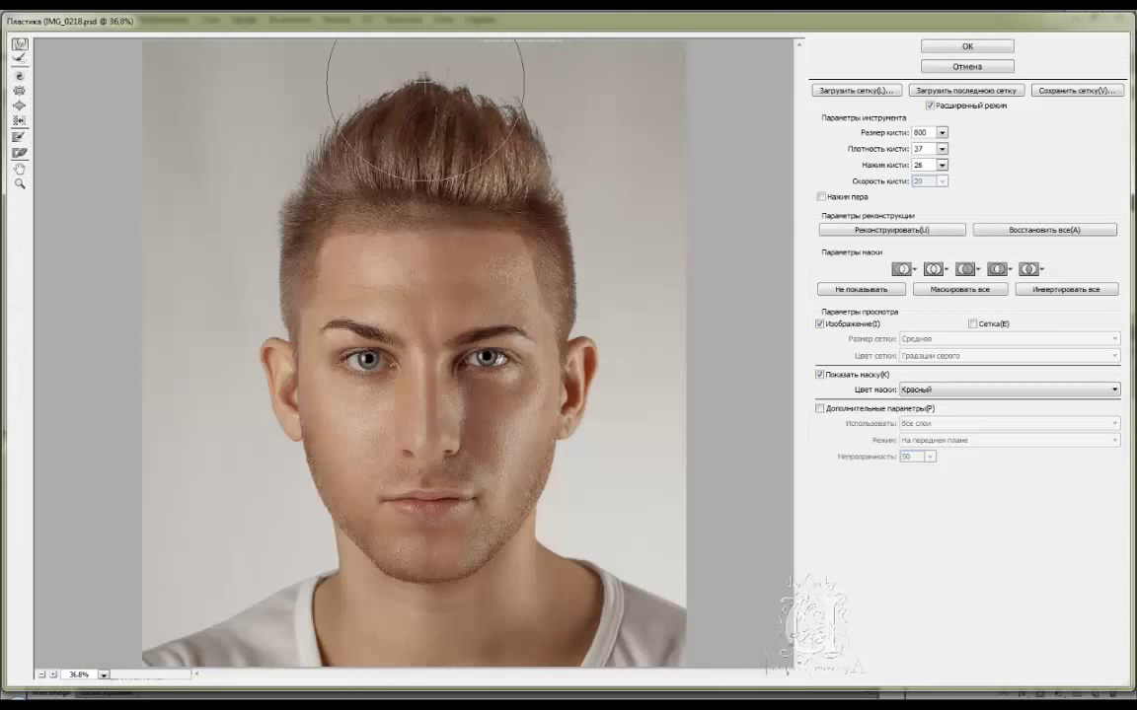
pyautogui.press('[')
pyautogui.press('[')
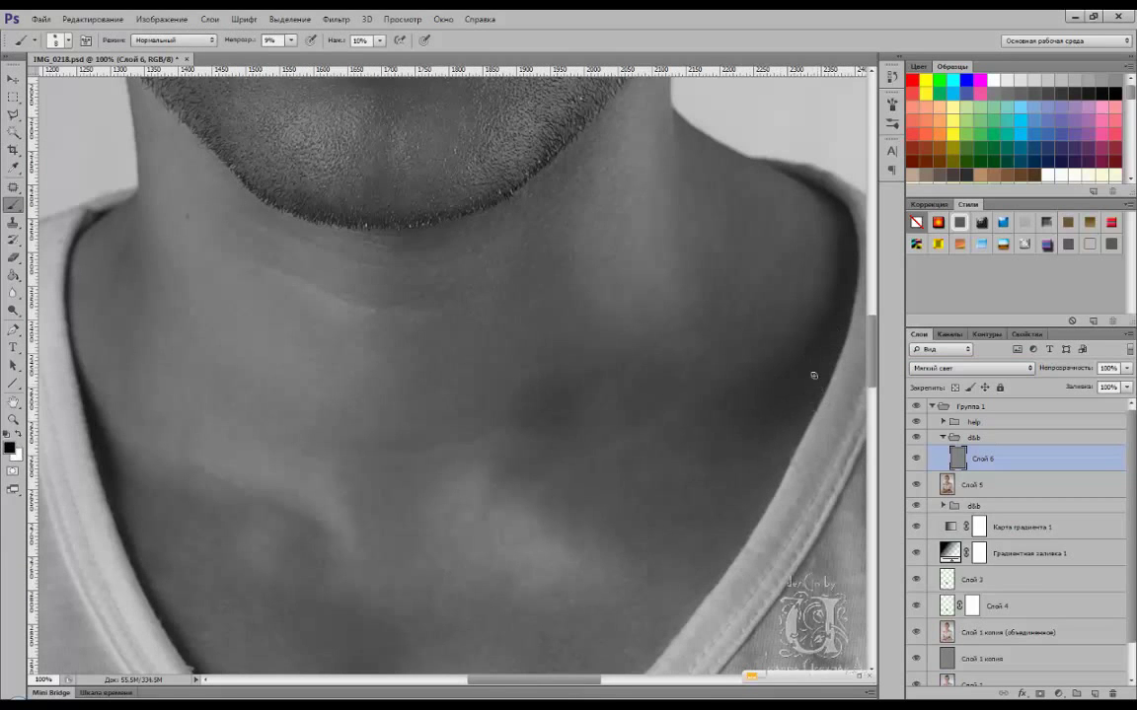
# - Dodge and burn the temple skin on Слой 6, swapping light and dark paint with X and enlarging the brush
pyautogui.press('x')
pyautogui.scroll(-3, 723, 363)
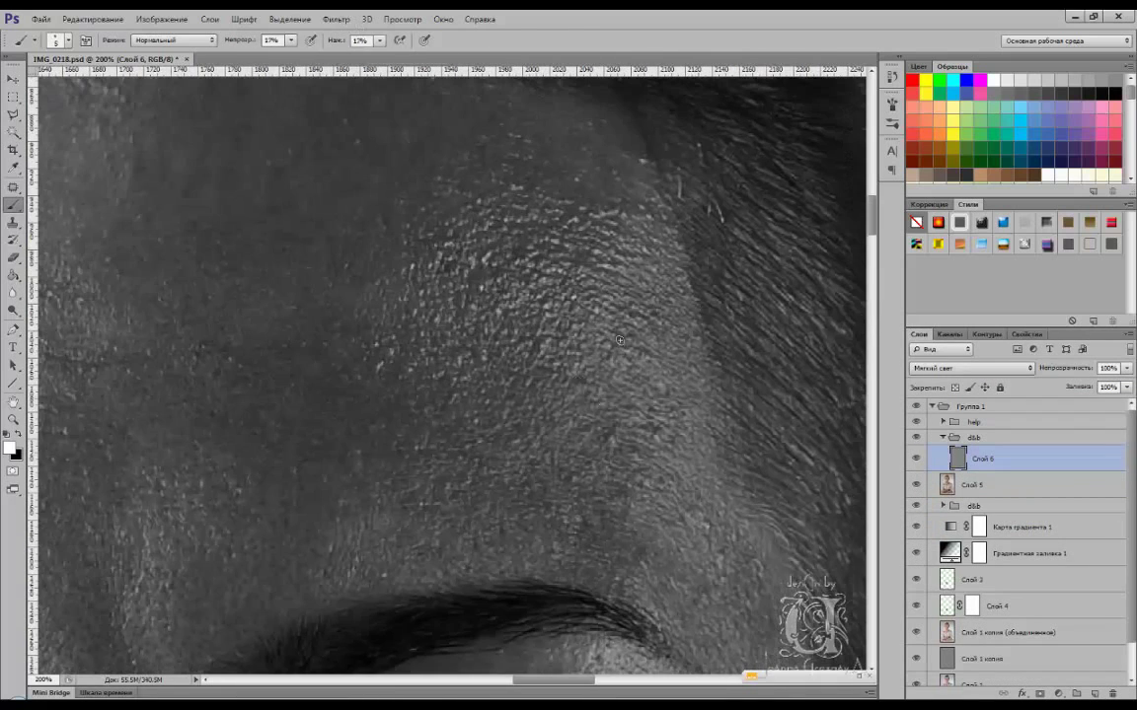
pyautogui.press('x')
pyautogui.press(']')
pyautogui.press(']')
pyautogui.press(']')
pyautogui.scroll(3, 586, 252)
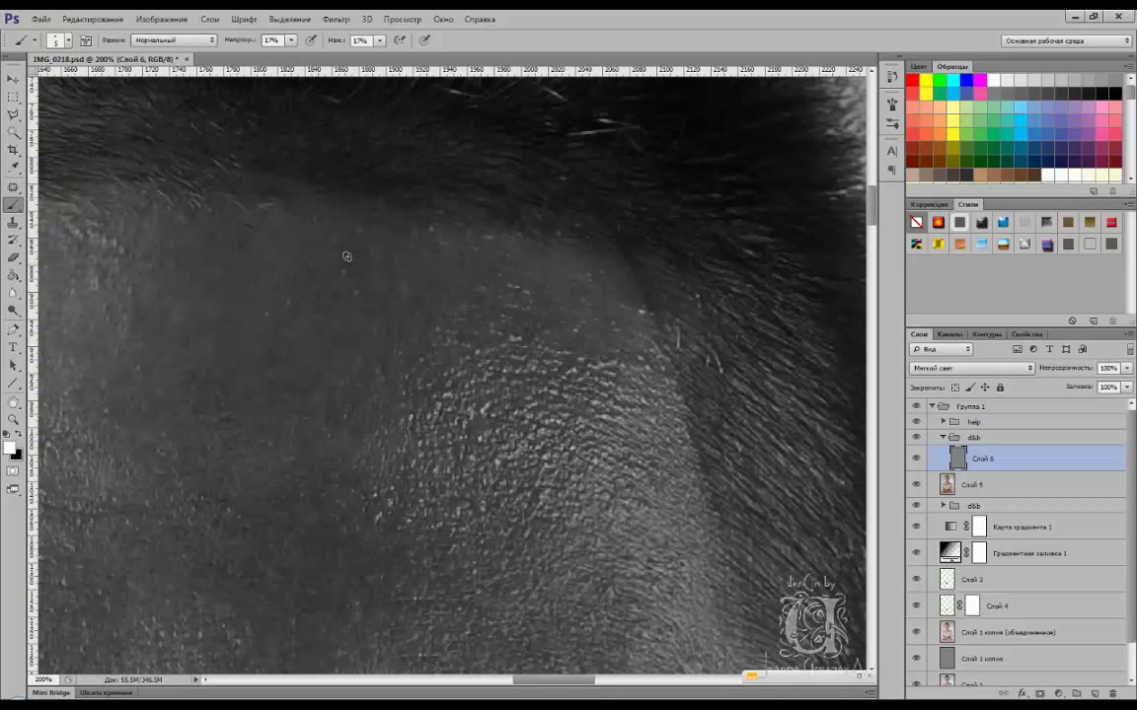
pyautogui.press('x')
pyautogui.hscroll(-5, 612, 246)
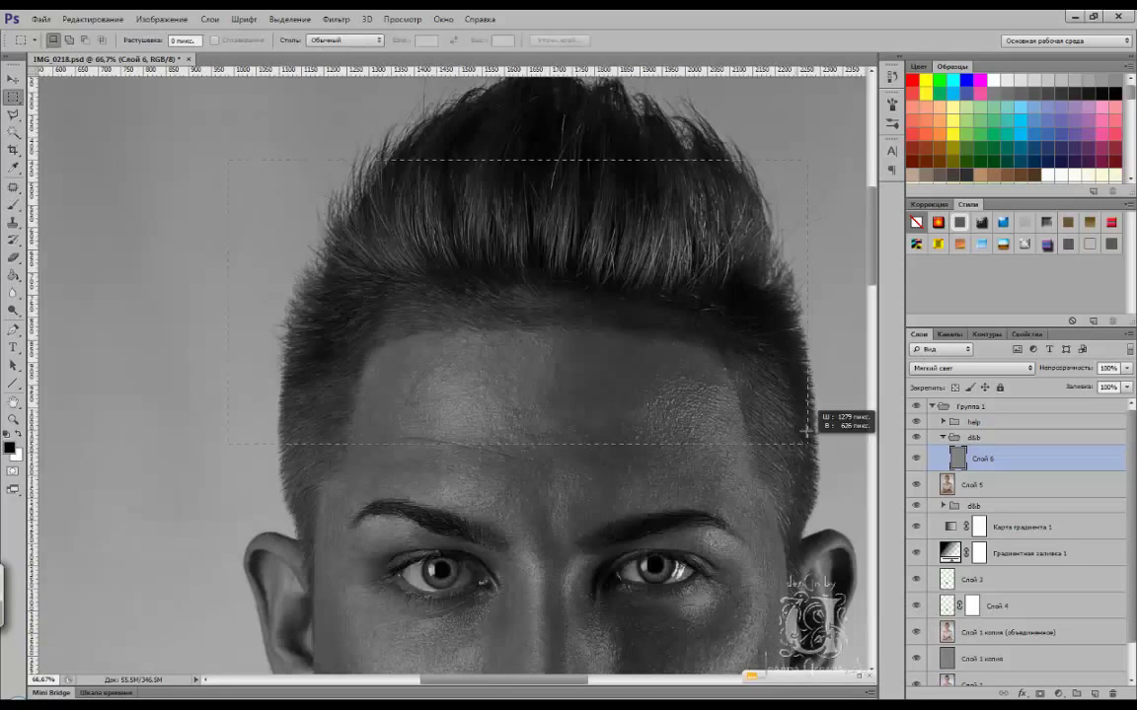
pyautogui.moveTo(806, 431); pyautogui.dragTo(806, 431)
pyautogui.hotkey('ctrl', 'shift', 'x')
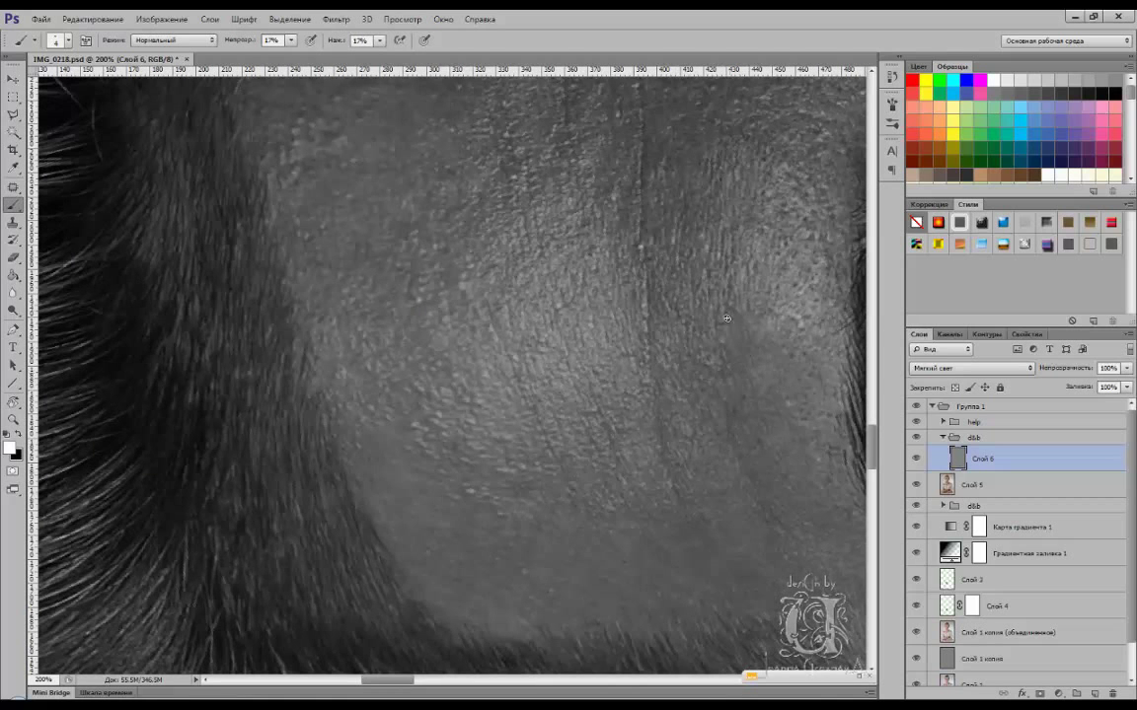
# - Paint lightening and darkening strokes across the forehead on Слой 6 to even its light and shadow
pyautogui.moveTo(726, 318); pyautogui.dragTo(650, 239)
pyautogui.press('x')
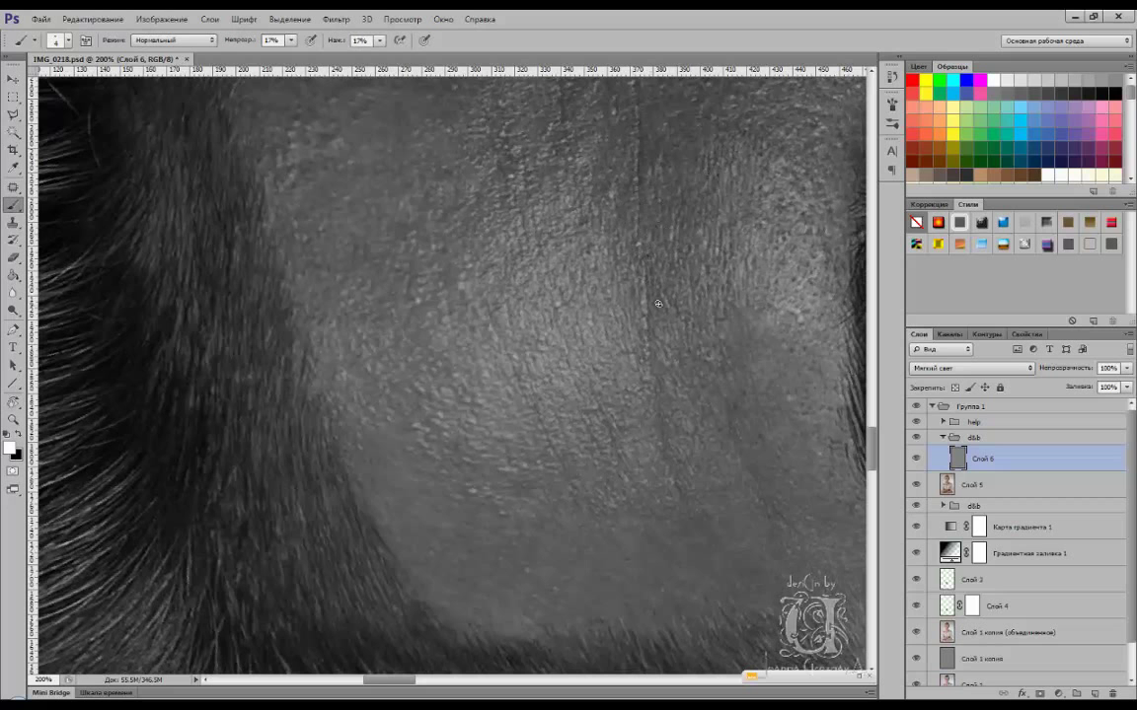
pyautogui.moveTo(608, 183); pyautogui.dragTo(300, 322)
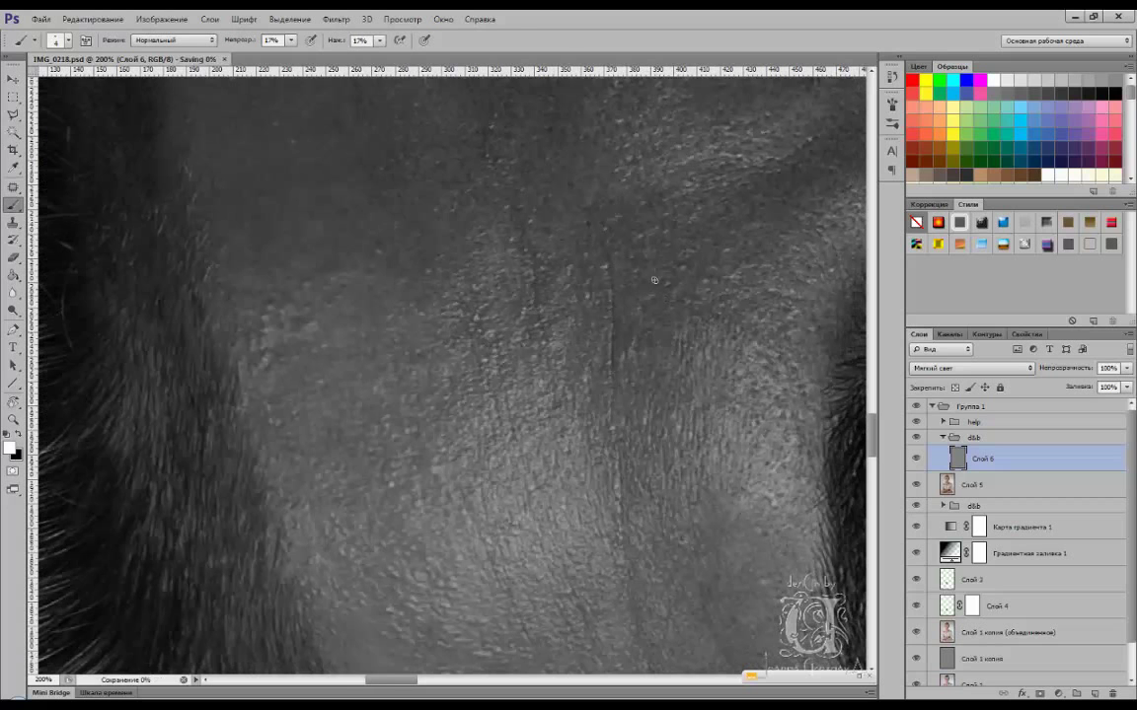
pyautogui.press('x')
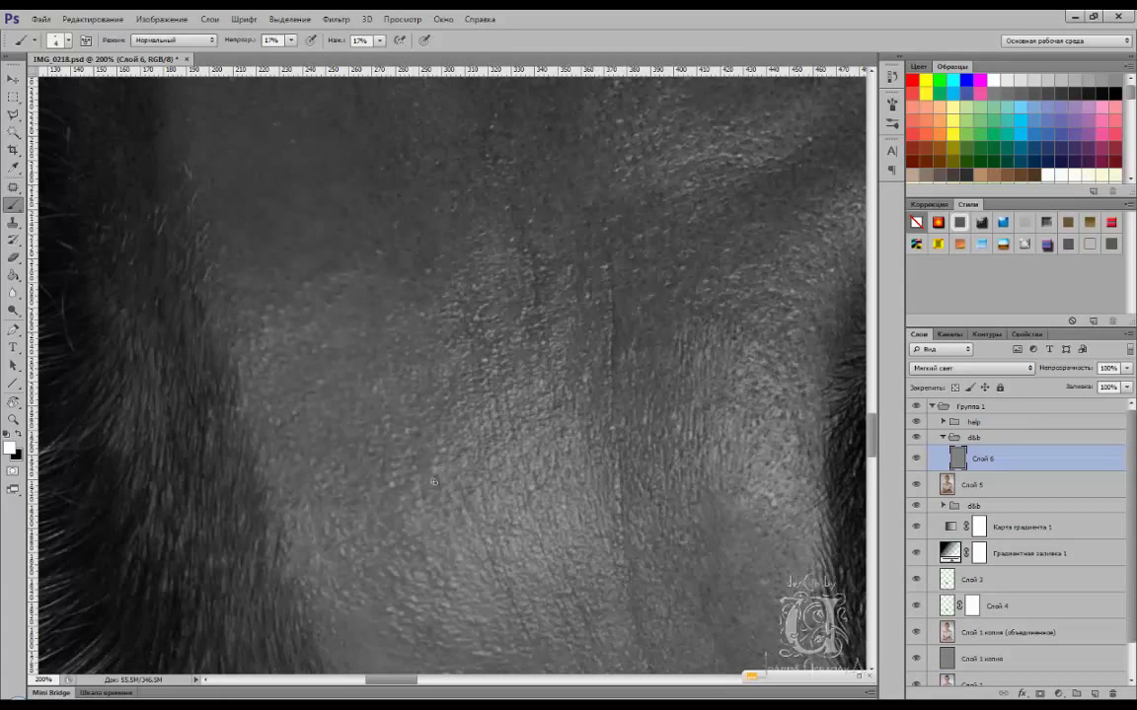
pyautogui.moveTo(416, 550); pyautogui.dragTo(492, 353)
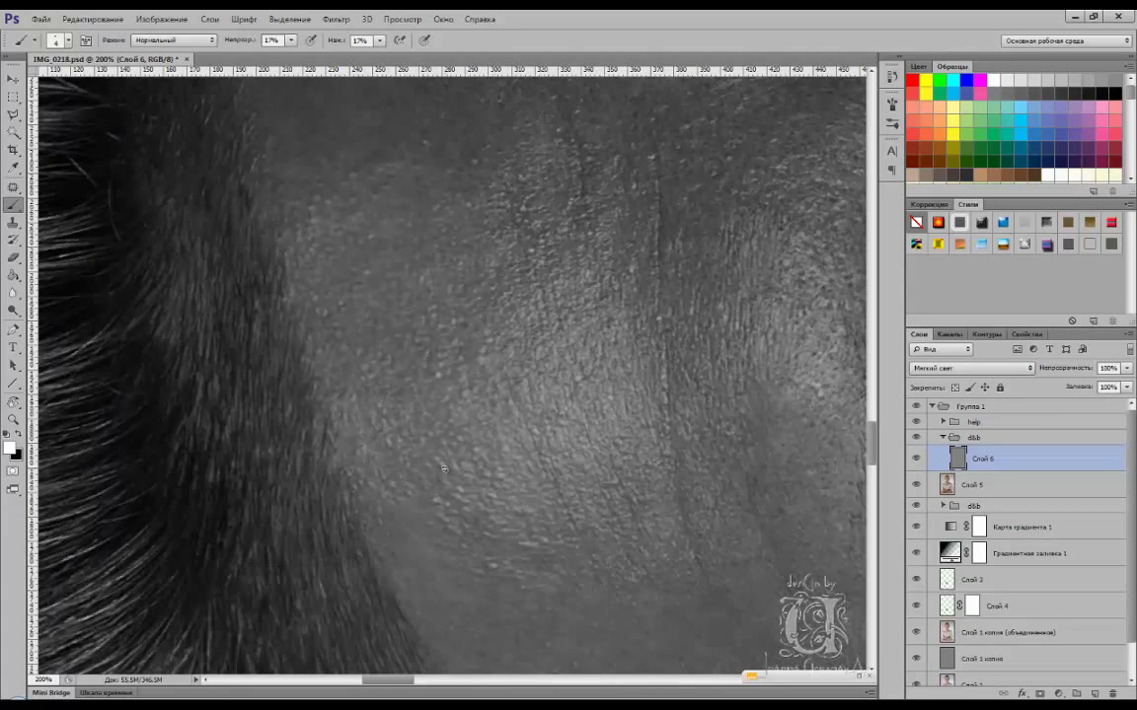
pyautogui.moveTo(549, 572); pyautogui.dragTo(424, 250)
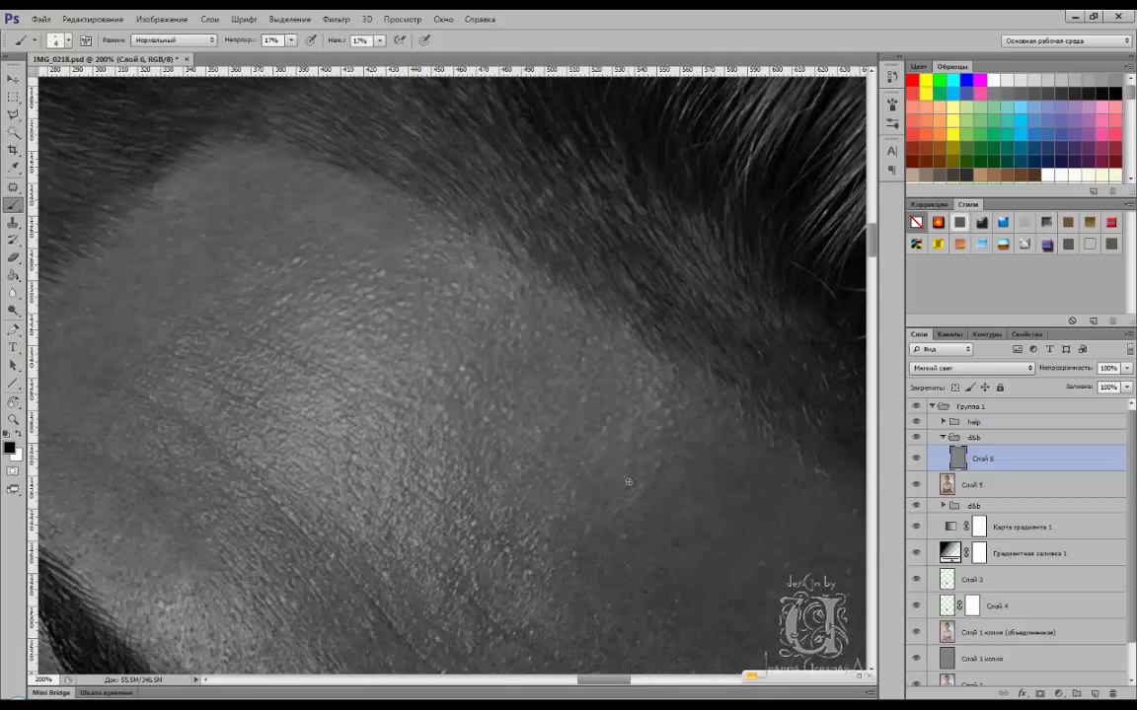
# - Marquee a rectangle around the eyes and brows on the face layer Слой 5
pyautogui.scroll(-5, 629, 481)
pyautogui.moveTo(291, 297); pyautogui.dragTo(757, 566)
pyautogui.click(972, 485)
# - In Liquify on the eye region, freeze-mask the viewer-left eye, then switch to Forward Warp at size 100
pyautogui.hotkey('ctrl', 'shift', 'x')
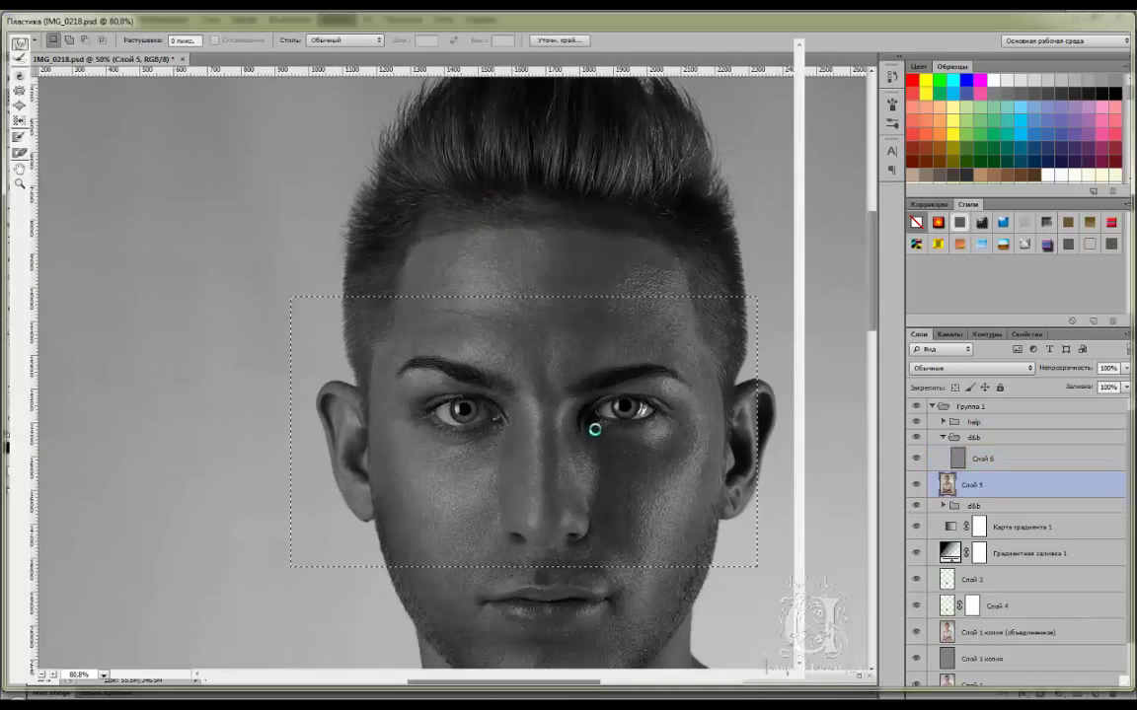
pyautogui.press('r')
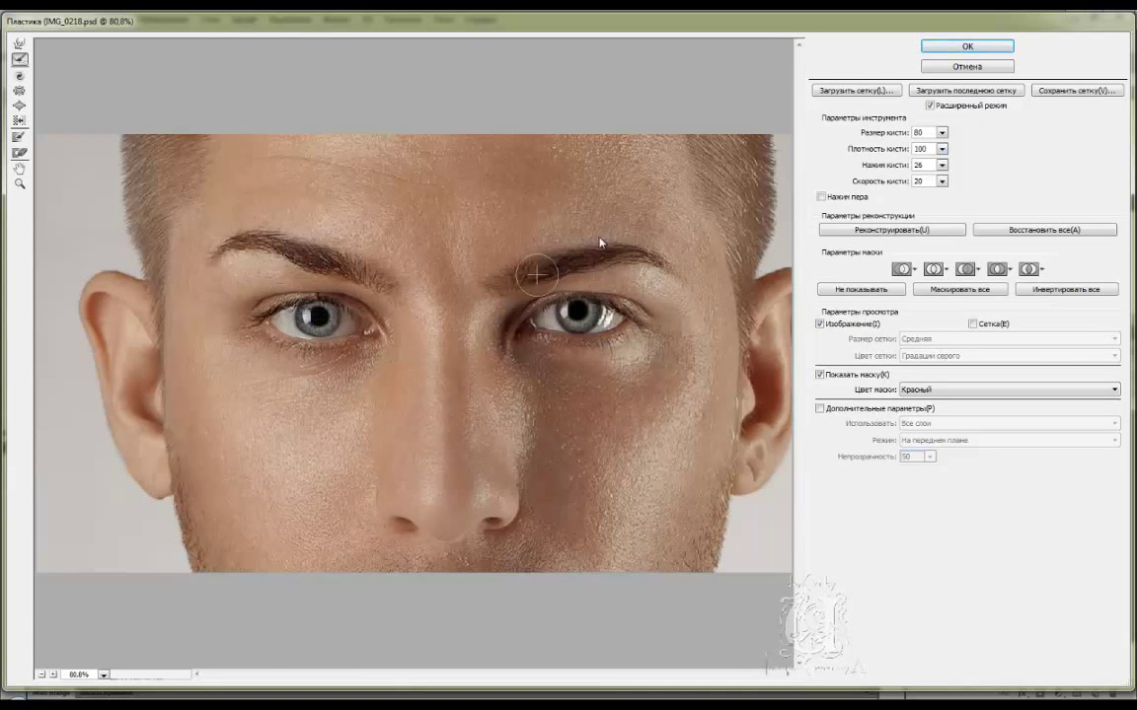
pyautogui.press('Escape')
pyautogui.hotkey('ctrl', 'shift', 'x')
pyautogui.click(19, 136)
pyautogui.moveTo(286, 326)
pyautogui.mouseDown()
pyautogui.moveTo(267, 318)
pyautogui.moveTo(340, 308)
pyautogui.mouseUp()
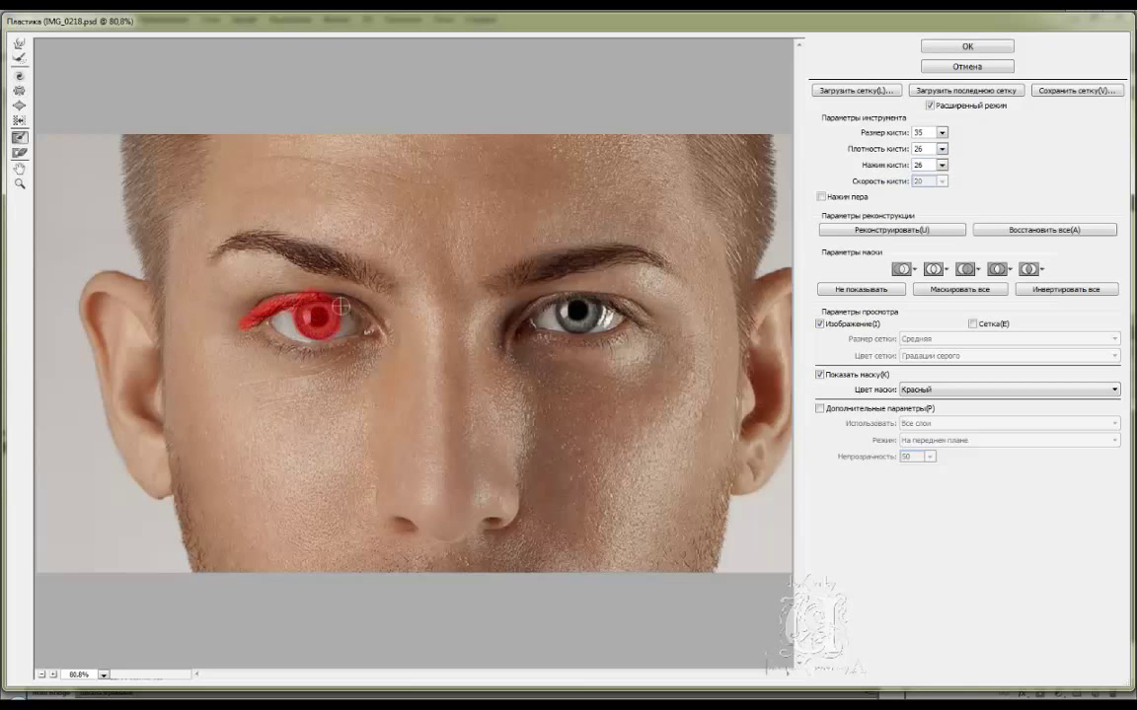
pyautogui.press('w')
pyautogui.hotkey('ctrl', '-')
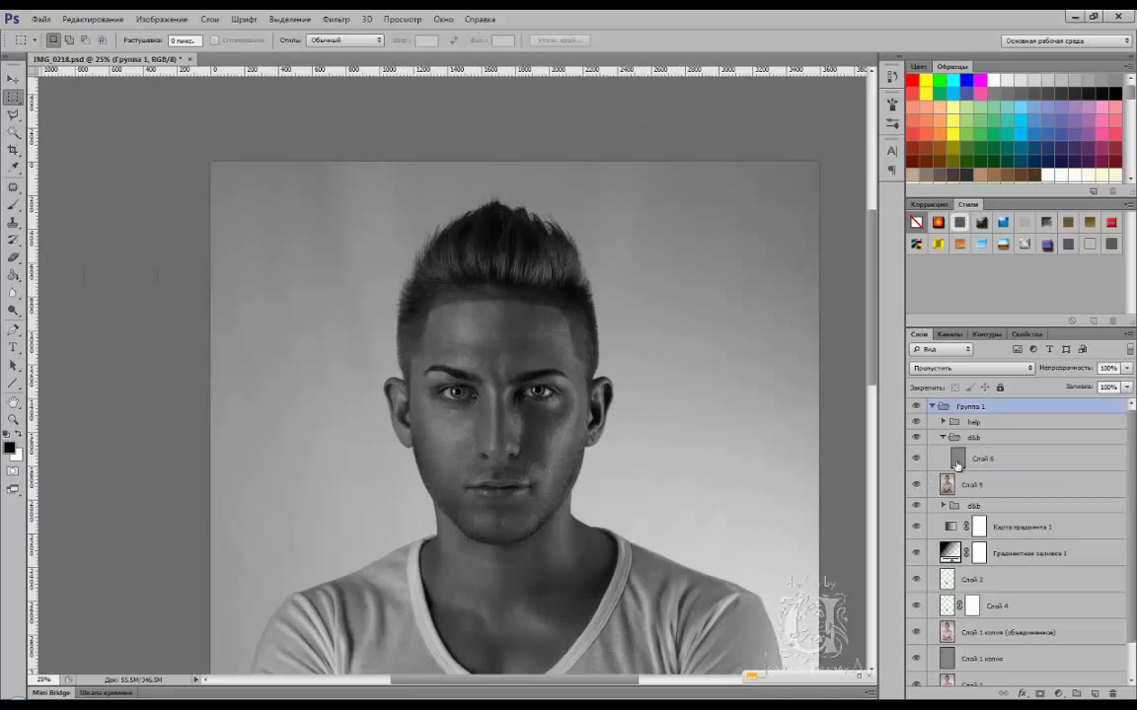
# - Lasso the viewer-right eye on Слой 5, copy it to a new layer and rotate it slightly
pyautogui.click(962, 485)
pyautogui.press('l')
pyautogui.hotkey('ctrl', '+')
pyautogui.hotkey('ctrl', '+')
pyautogui.hotkey('ctrl', '+')
pyautogui.moveTo(598, 429); pyautogui.dragTo(718, 382)
pyautogui.moveTo(745, 429); pyautogui.dragTo(598, 429)
pyautogui.hotkey('ctrl', 'j')
pyautogui.hotkey('ctrl', 't')
pyautogui.press('Return')
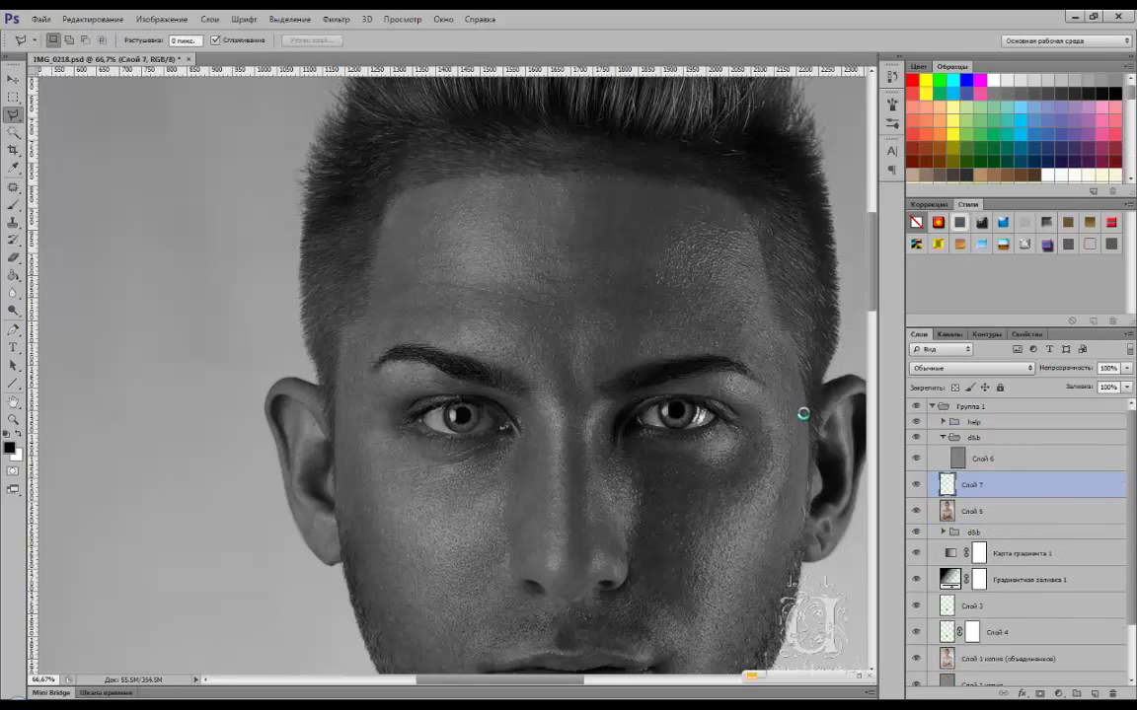
pyautogui.hscroll(3, 804, 414)
pyautogui.hotkey('ctrl', 't')
pyautogui.moveTo(631, 340); pyautogui.dragTo(613, 320)
pyautogui.press('Return')
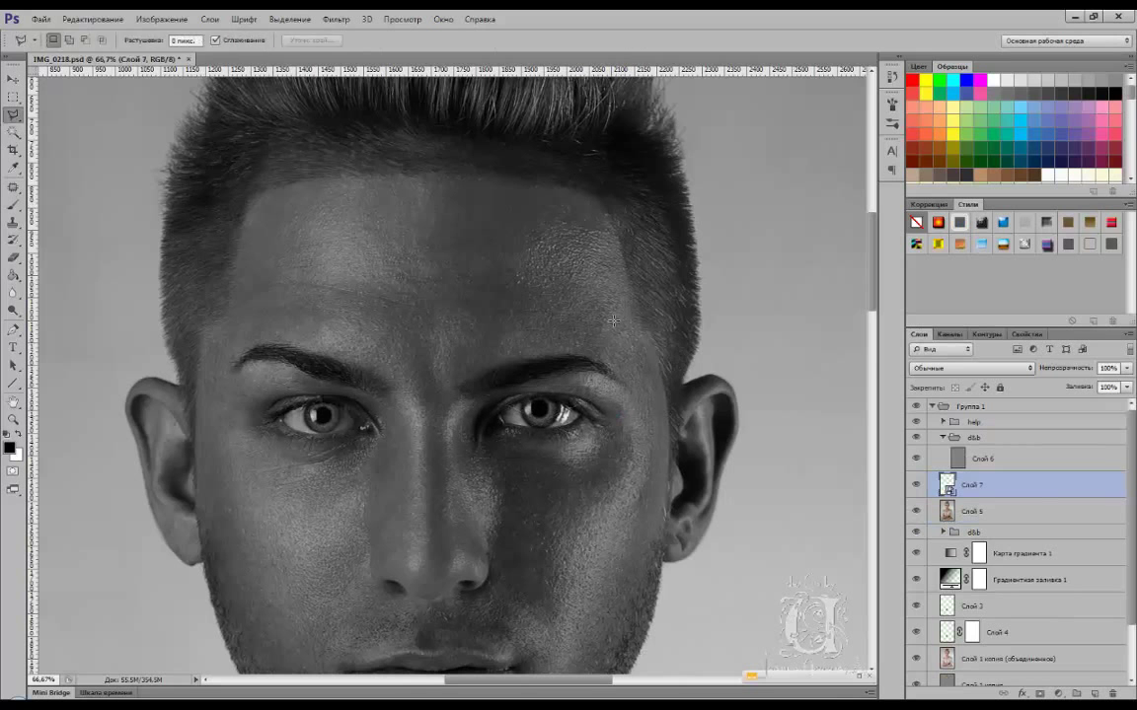
# - Hide the black-and-white help layer and zoom in on the eyes
pyautogui.press('v')
pyautogui.hotkey('ctrl', '-')
pyautogui.hotkey('ctrl', '-')
pyautogui.hotkey('ctrl', '+')
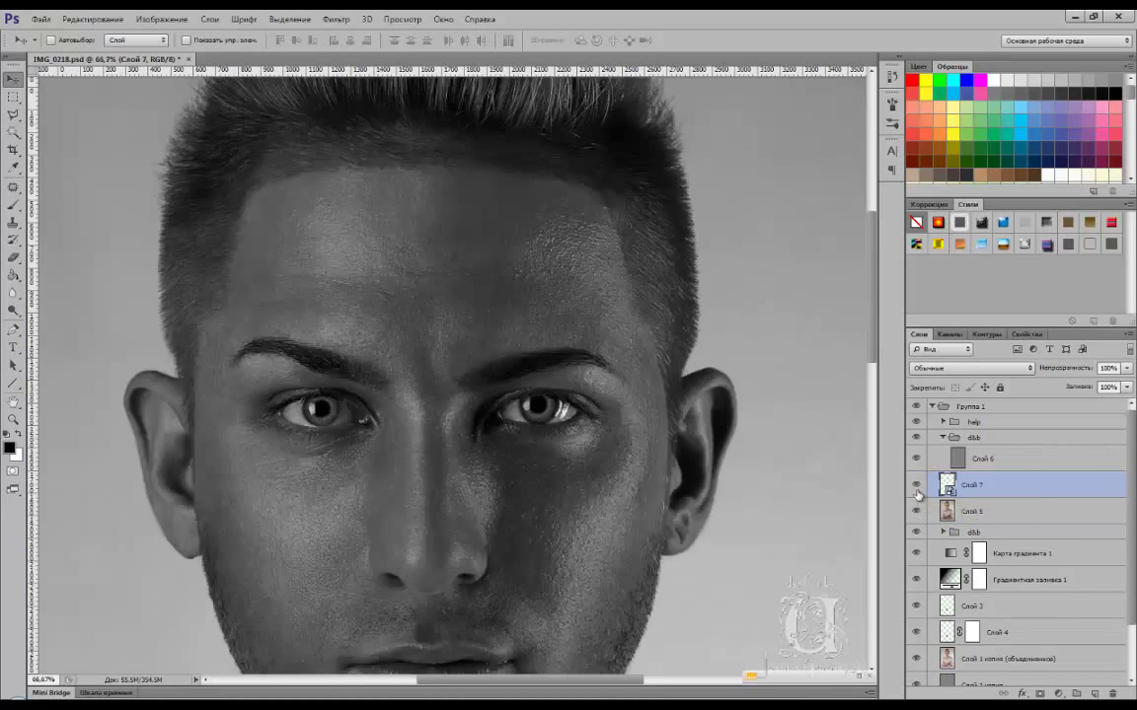
pyautogui.click(916, 422)
pyautogui.hotkey('ctrl', '+')
pyautogui.hotkey('ctrl', '+')
pyautogui.press('m')
# - Copy a rectangle around the right eye, move it over the viewer-left eye and merge into Слой 7
pyautogui.moveTo(719, 338)
pyautogui.mouseDown()
pyautogui.moveTo(451, 528)
pyautogui.moveTo(425, 526)
pyautogui.mouseUp()
pyautogui.hotkey('ctrl', 'j')
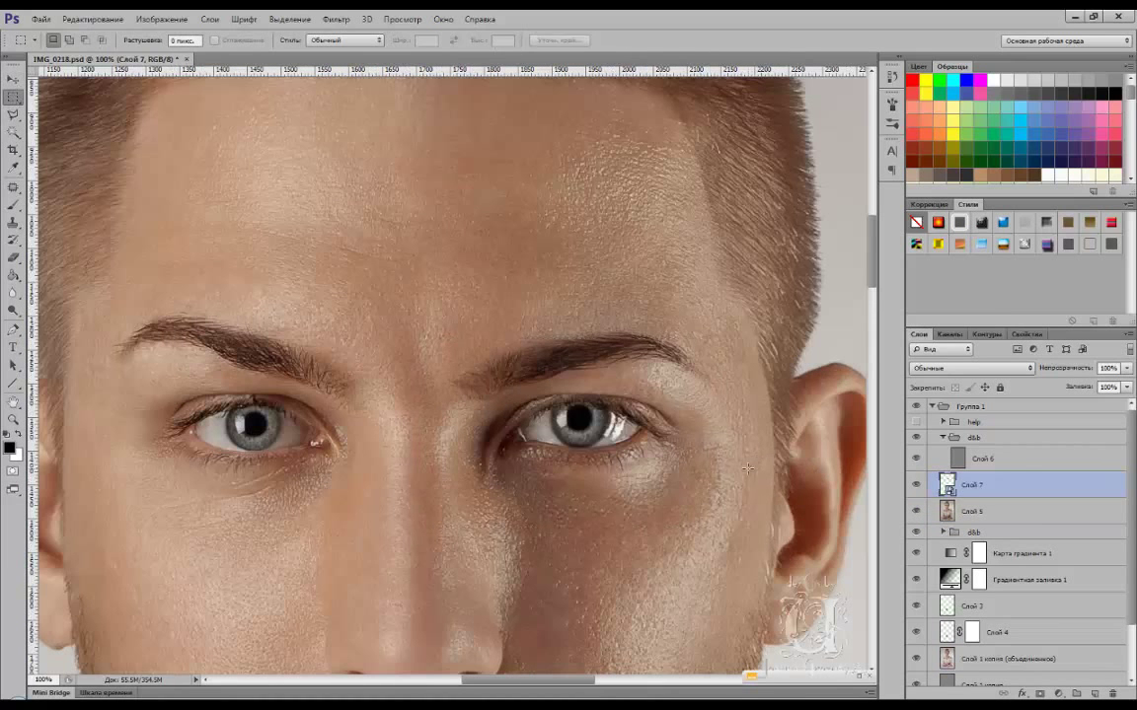
pyautogui.hotkey('ctrl', 't')
pyautogui.moveTo(573, 434); pyautogui.dragTo(326, 425)
pyautogui.hotkey('ctrl', '-')
pyautogui.press('Return')
pyautogui.click(14, 80)
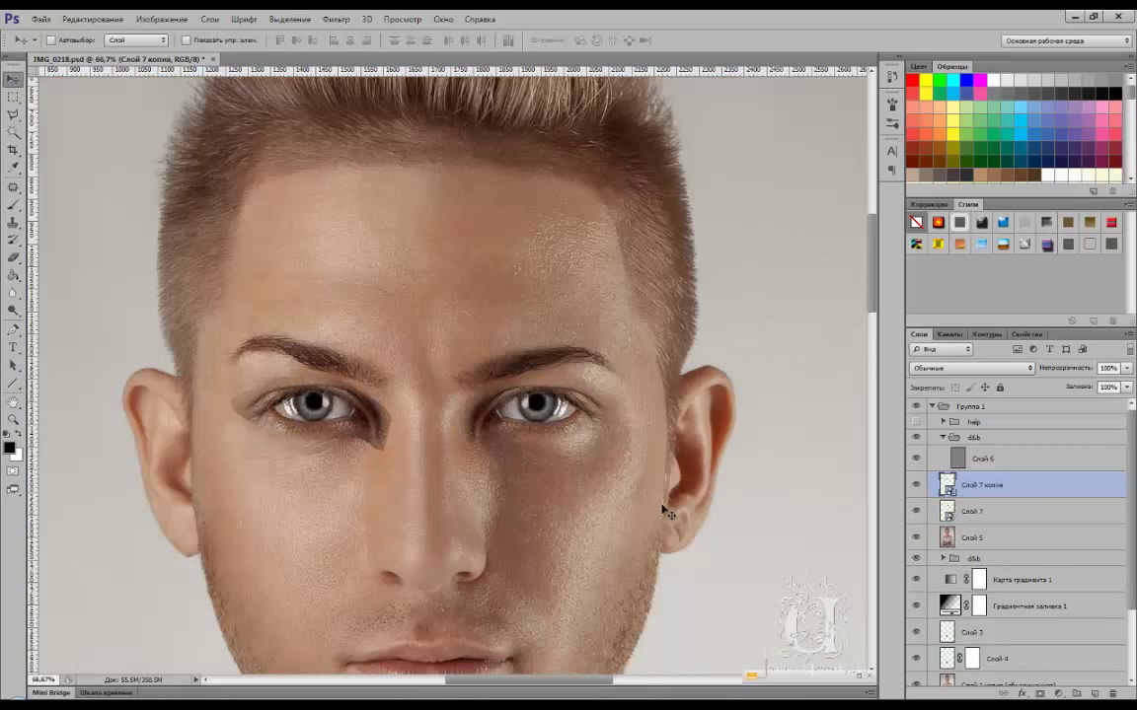
pyautogui.hotkey('ctrl', 'e')
# - Reopen Liquify on the eye region and freeze-mask the viewer-left eye after a discarded trial warp
pyautogui.press('m')
pyautogui.hotkey('shift', 'ctrl', 'x')
pyautogui.moveTo(267, 352); pyautogui.dragTo(259, 355)
pyautogui.press('[')
pyautogui.press('[')
pyautogui.press('[')
pyautogui.press('Escape')
pyautogui.hotkey('shift', 'ctrl', 'x')
pyautogui.press('f')
pyautogui.moveTo(202, 395); pyautogui.dragTo(316, 390)
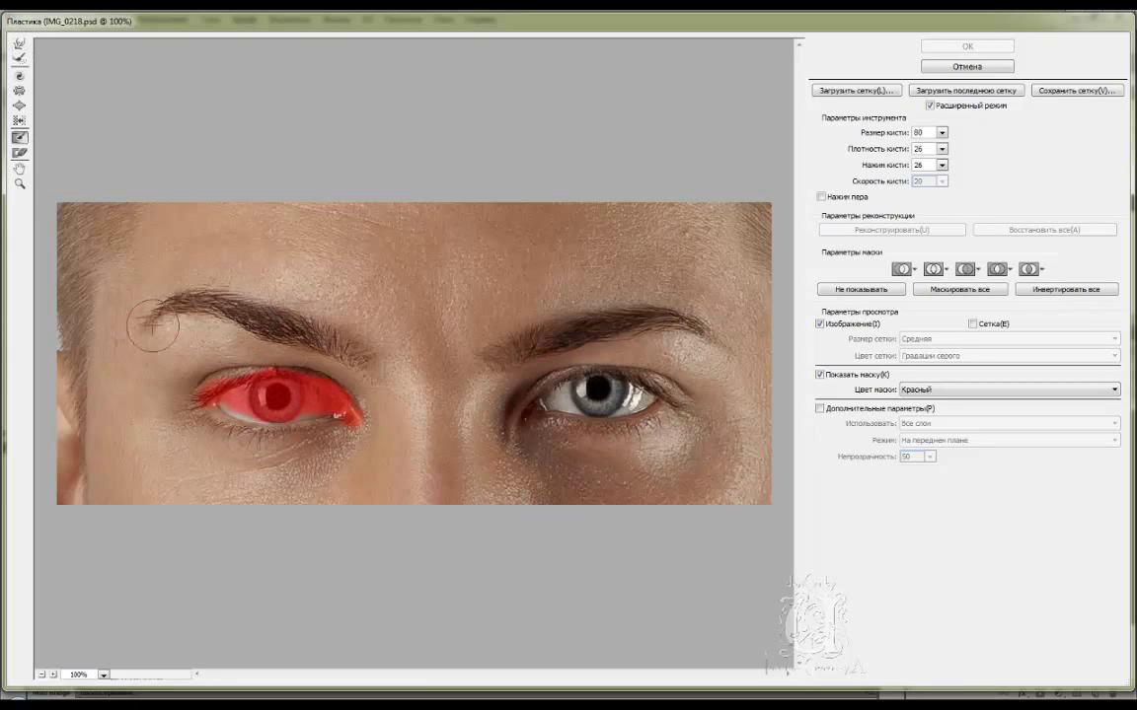
# - Extend the freeze mask along the viewer-left eyebrow, warp with Forward Warp and leave Liquify
pyautogui.moveTo(129, 320); pyautogui.dragTo(400, 384)
pyautogui.press('w')
pyautogui.moveTo(252, 326); pyautogui.dragTo(241, 350)
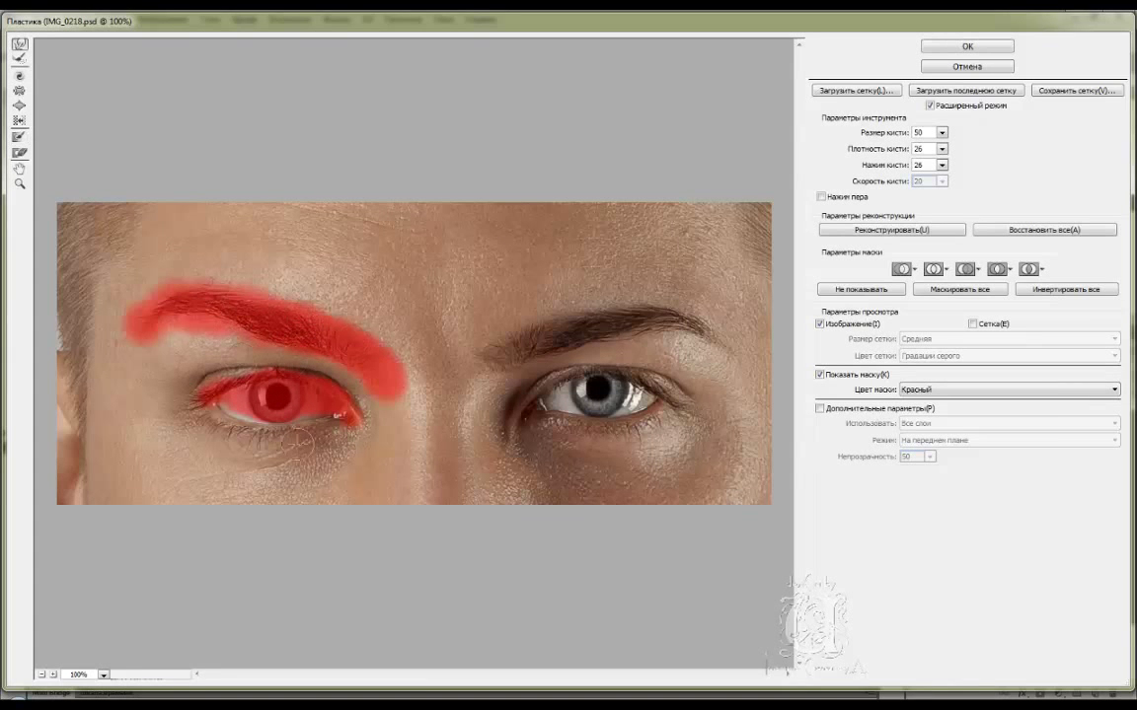
pyautogui.press('Escape')
# - Select a tall rectangle around the face and reopen Liquify, masking the left eye and brow with brush 20
pyautogui.hotkey('ctrl', '-')
pyautogui.moveTo(275, 649); pyautogui.dragTo(584, 309)
pyautogui.hotkey('shift', 'ctrl', 'x')
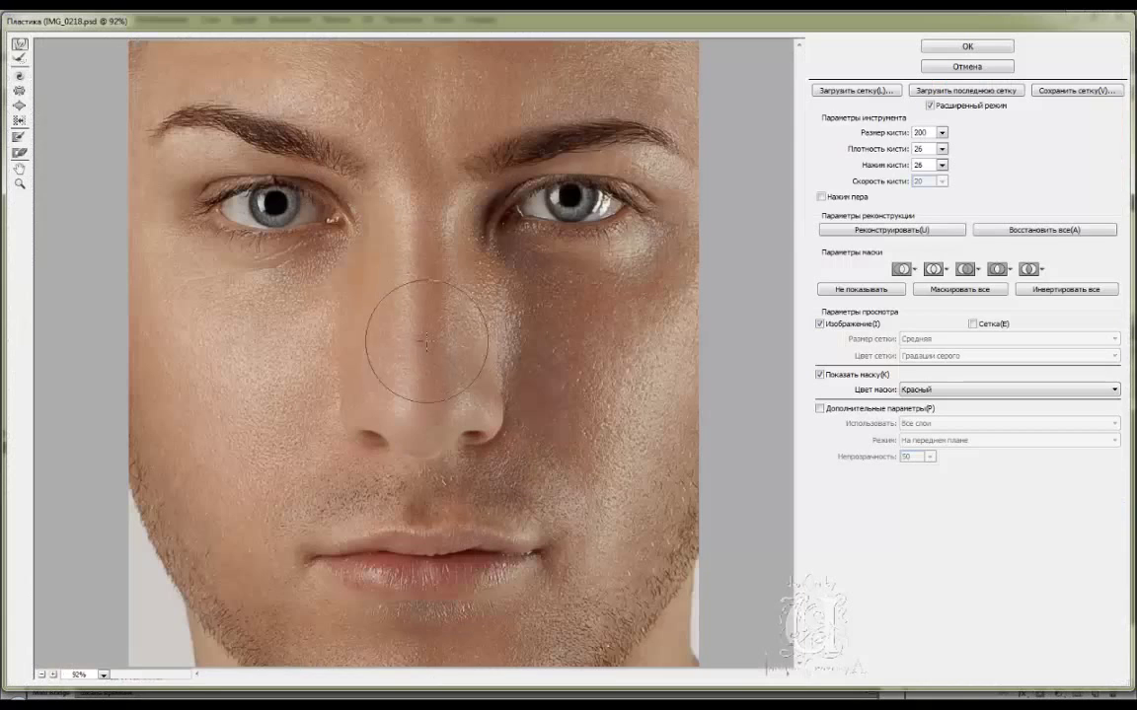
pyautogui.hotkey('ctrl', '+')
pyautogui.press('f')
pyautogui.moveTo(236, 178); pyautogui.dragTo(264, 191)
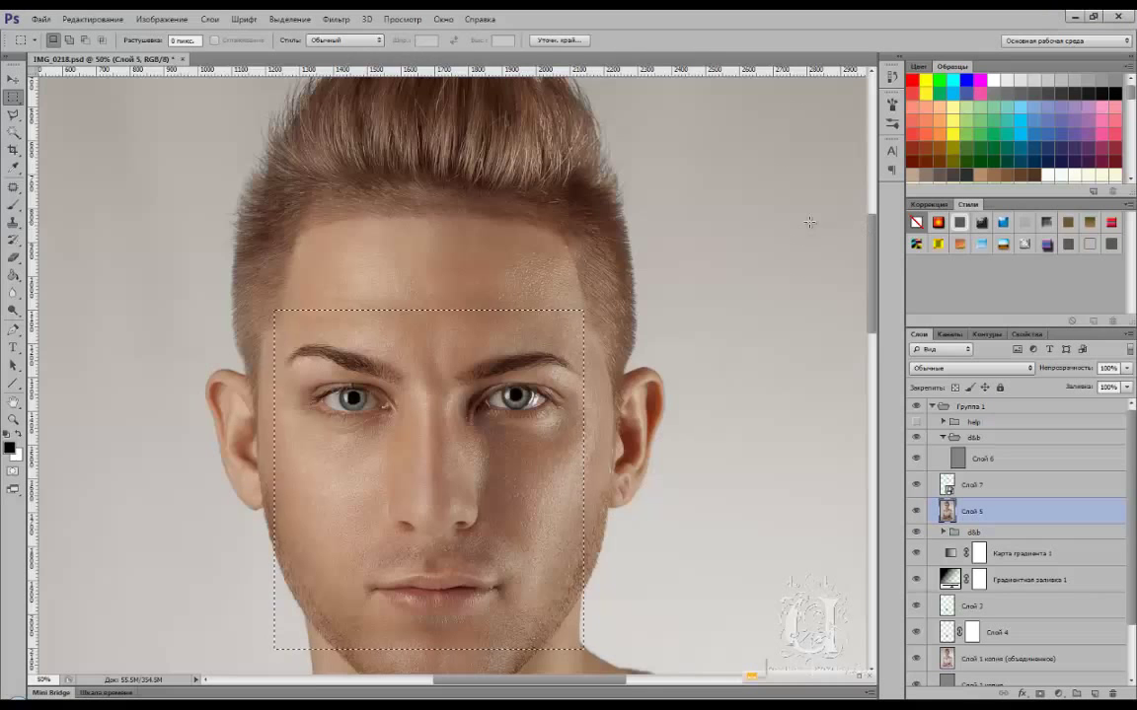
# - Deselect, lasso the viewer-left eye and copy it onto new layer Слой 8 with a committed transform
pyautogui.hotkey('ctrl', 'd')
pyautogui.hotkey('ctrl', '-')
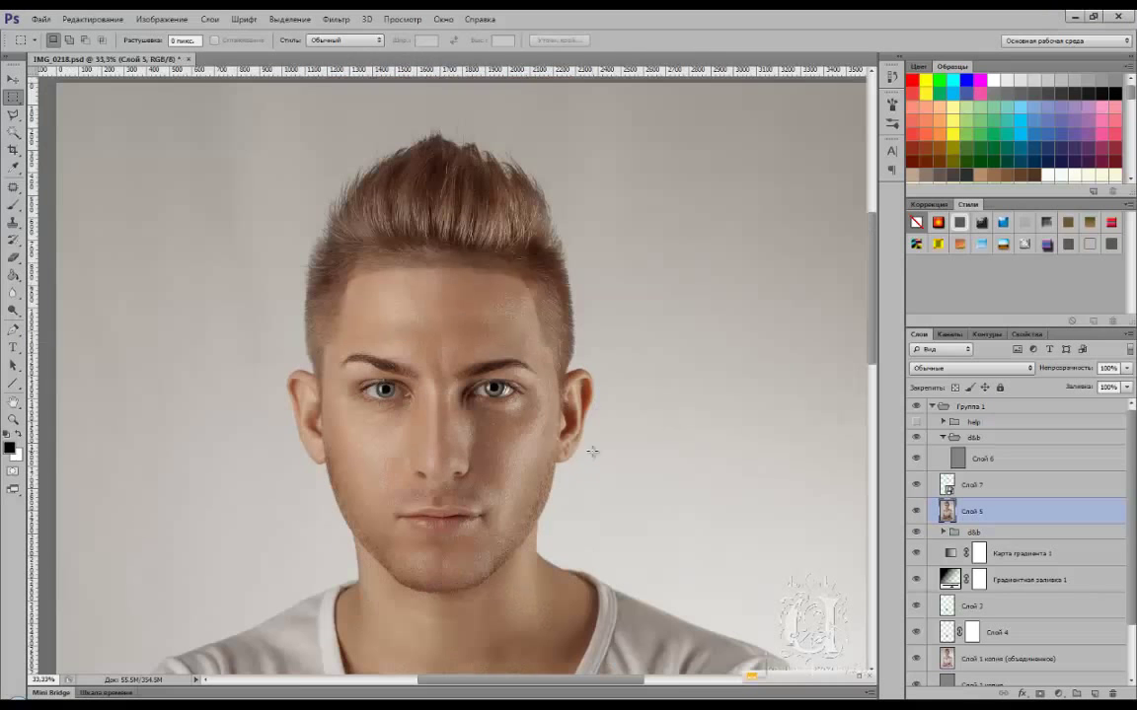
pyautogui.press('l')
pyautogui.moveTo(399, 418); pyautogui.dragTo(347, 377)
pyautogui.hotkey('ctrl', 'j')
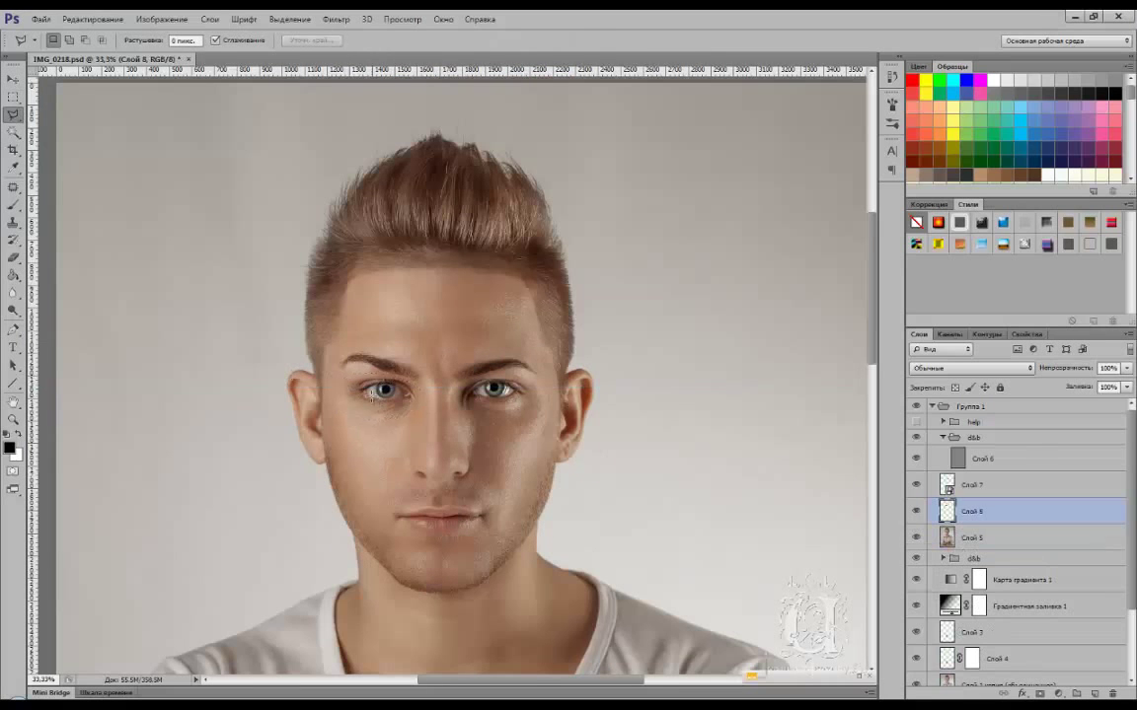
pyautogui.hotkey('ctrl', '+')
pyautogui.hotkey('ctrl', 't')
pyautogui.press('Return')
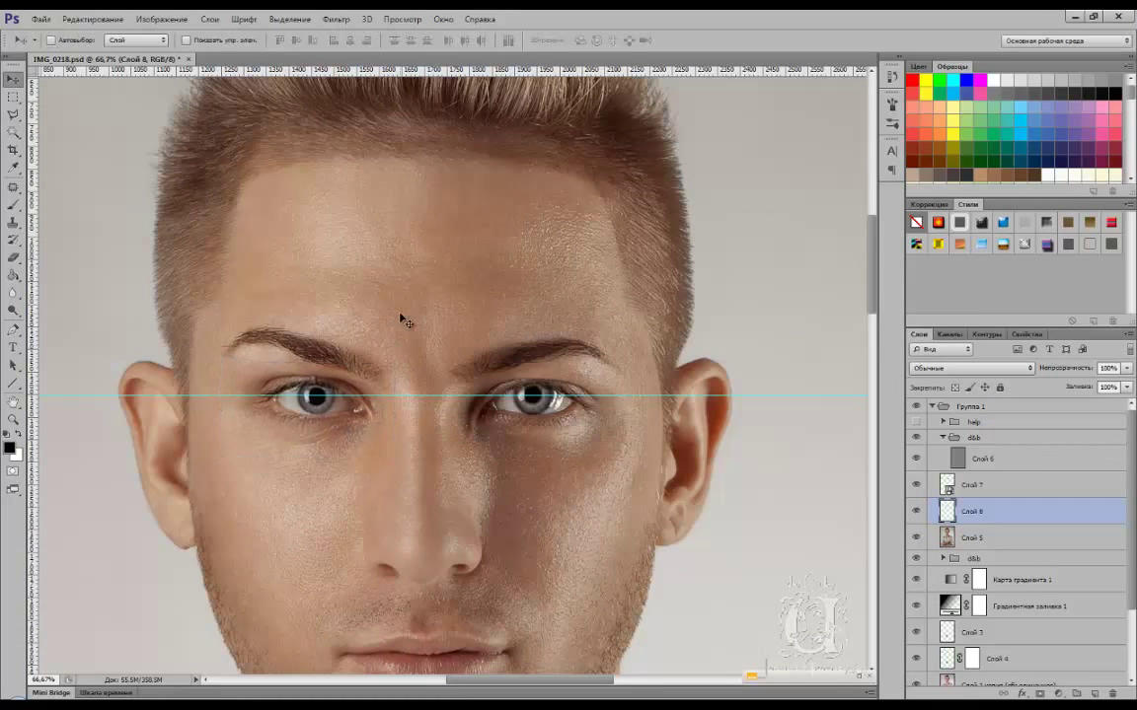
pyautogui.hotkey('ctrl', '-')
pyautogui.hotkey('ctrl', '-')
pyautogui.hotkey('ctrl', '-')
pyautogui.hotkey('ctrl', '-')
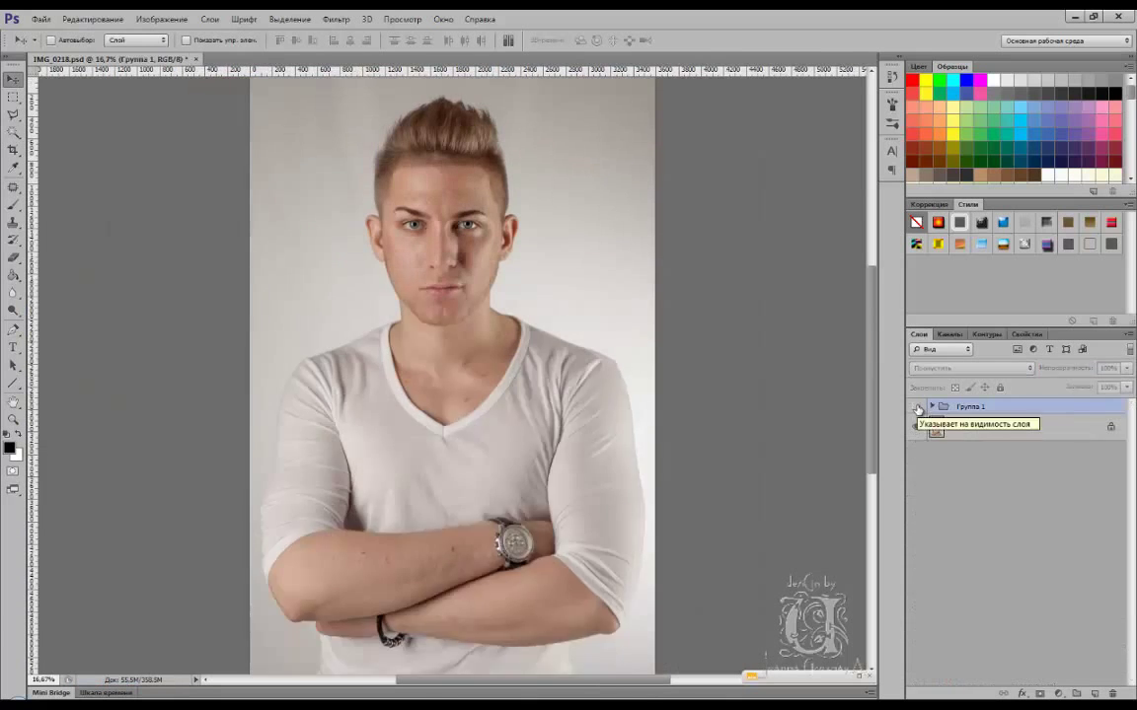
# - Group Слой 7 and Слой 8 into Группа 2 and select Слой 8 inside the expanded group
pyautogui.keyDown('shift'); pyautogui.click(972, 485); pyautogui.keyUp('shift')
pyautogui.hotkey('ctrl', 'g')
pyautogui.click(942, 480)
pyautogui.click(981, 527)
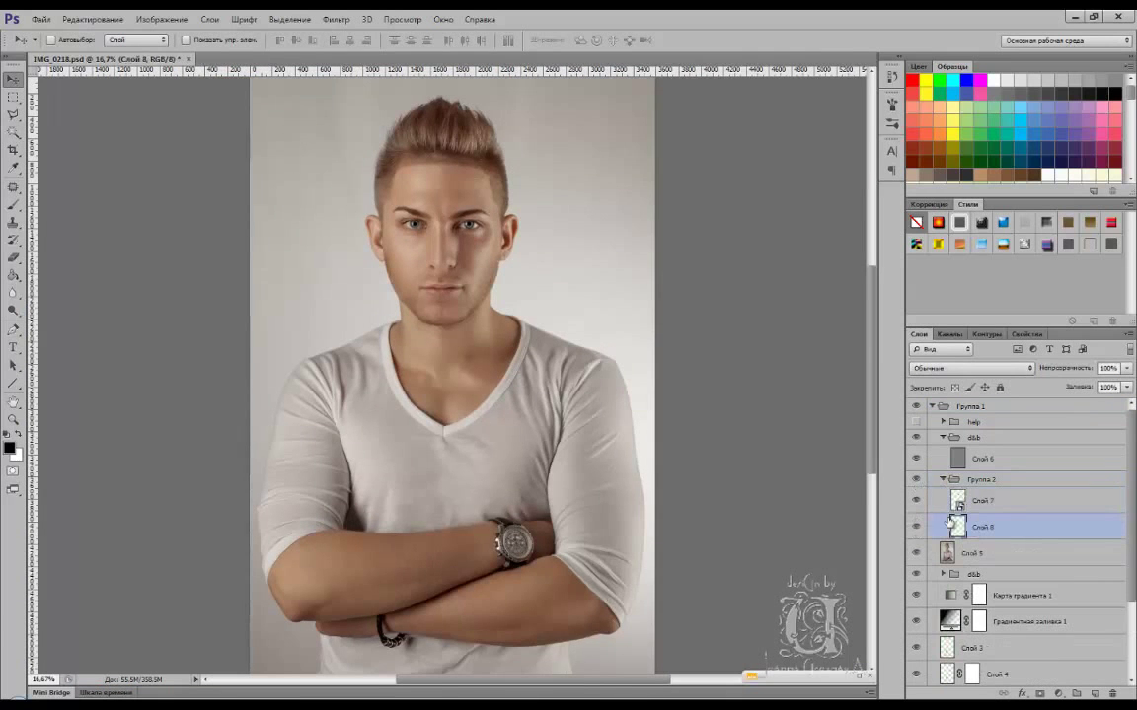
pyautogui.hotkey('ctrl', '+')
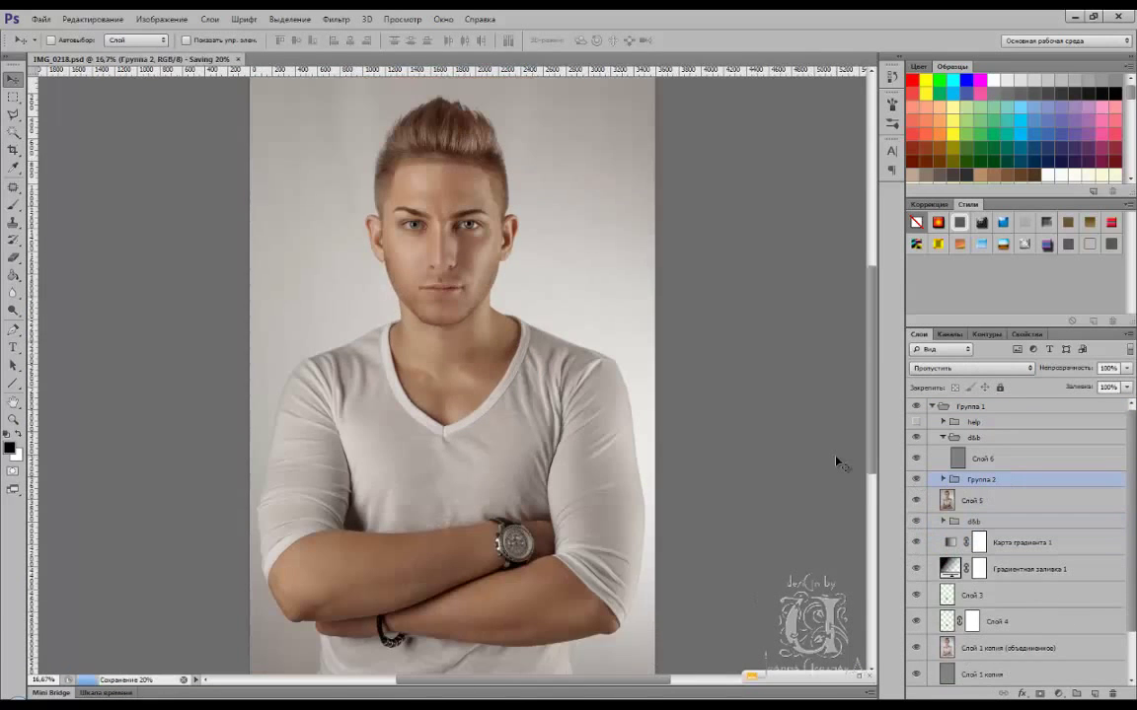
pyautogui.hotkey('ctrl', '+')
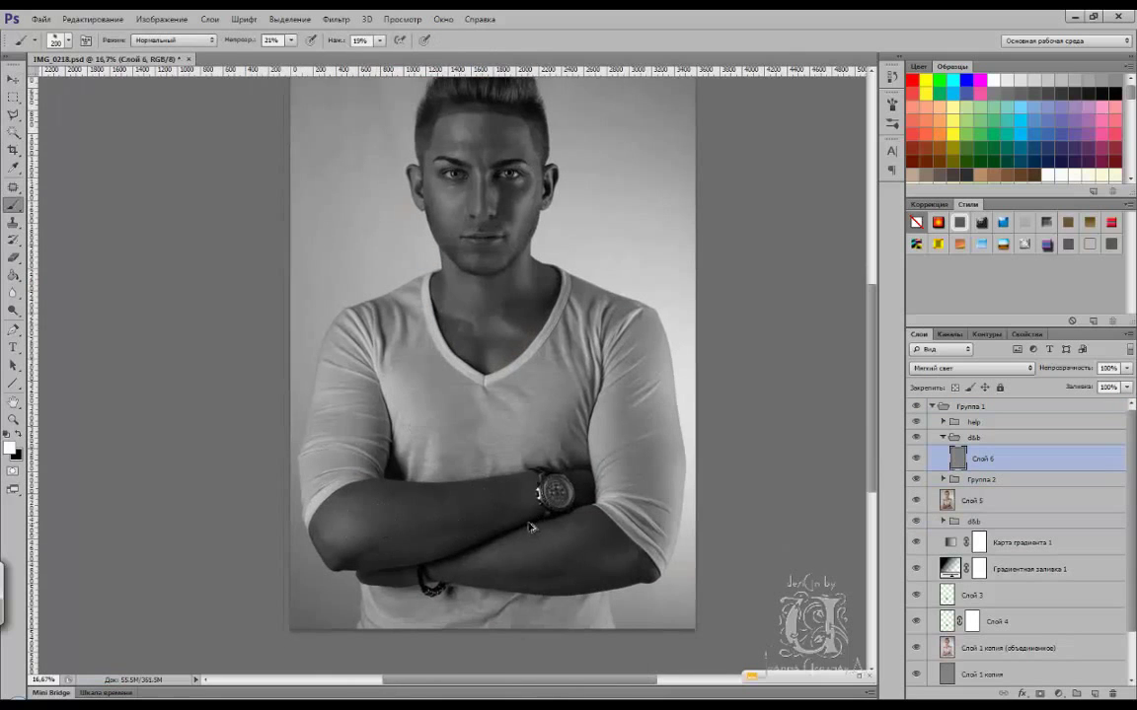
# - Set the brush to 12% opacity and smaller size, save the work, and zoom in on the nose and cheek
pyautogui.moveTo(291, 40); pyautogui.dragTo(287, 60)
pyautogui.press('x')
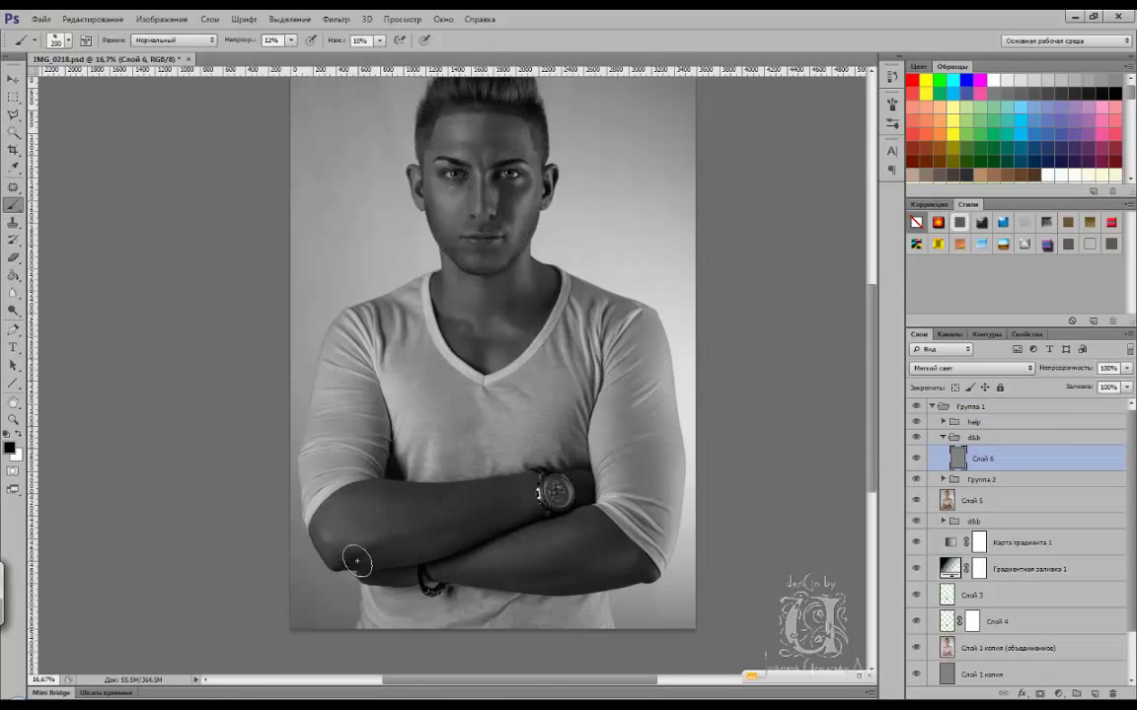
pyautogui.hotkey('ctrl', ',')
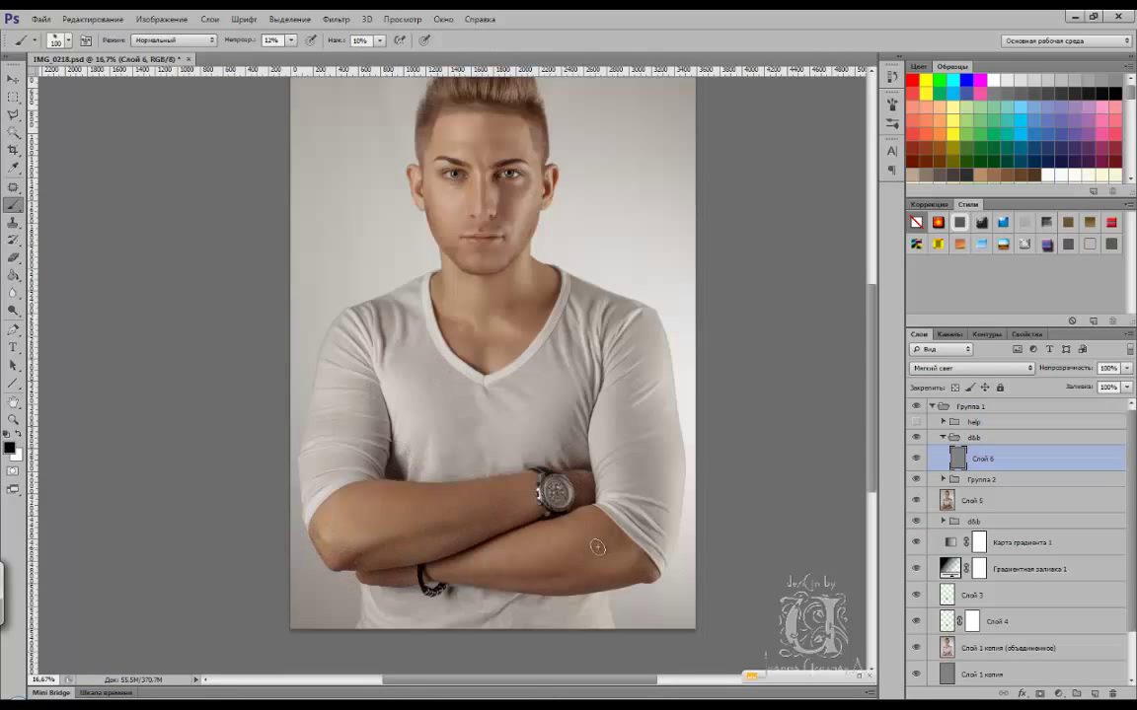
pyautogui.press('x')
pyautogui.press('r')
pyautogui.moveTo(744, 385); pyautogui.dragTo(623, 369)
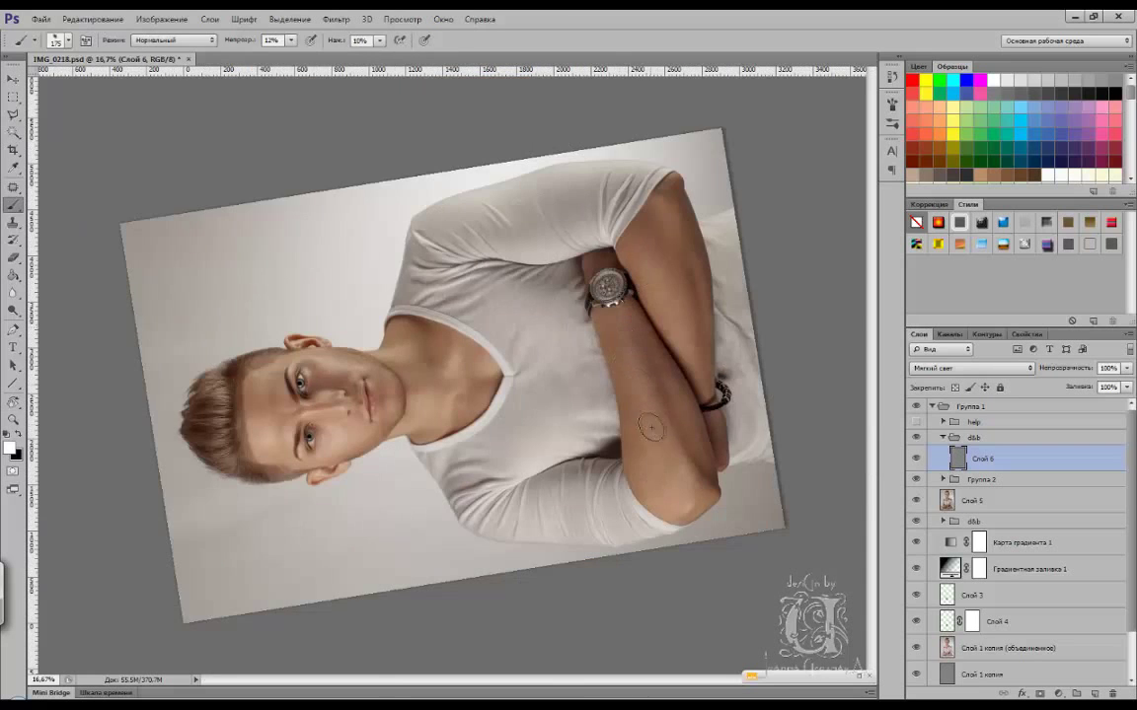
pyautogui.press('Escape')
pyautogui.hotkey('ctrl', '+')
pyautogui.hotkey('ctrl', '+')
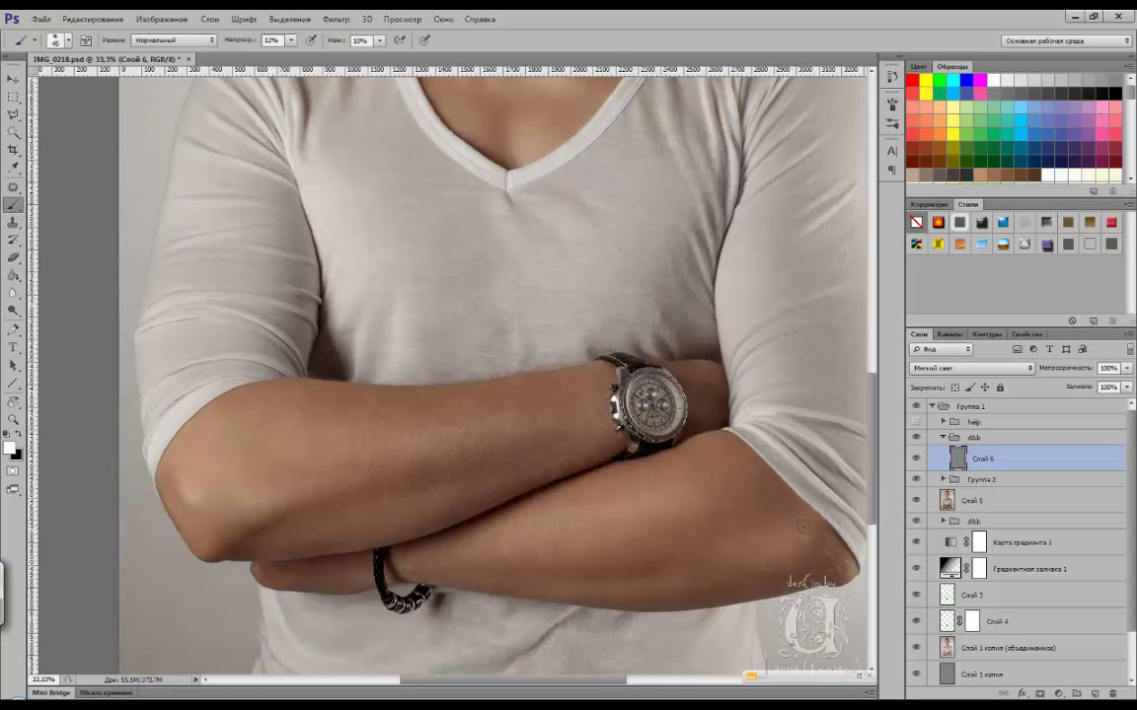
pyautogui.hotkey('ctrl', '-')
pyautogui.hotkey('ctrl', '-')
pyautogui.hotkey('ctrl', 's')
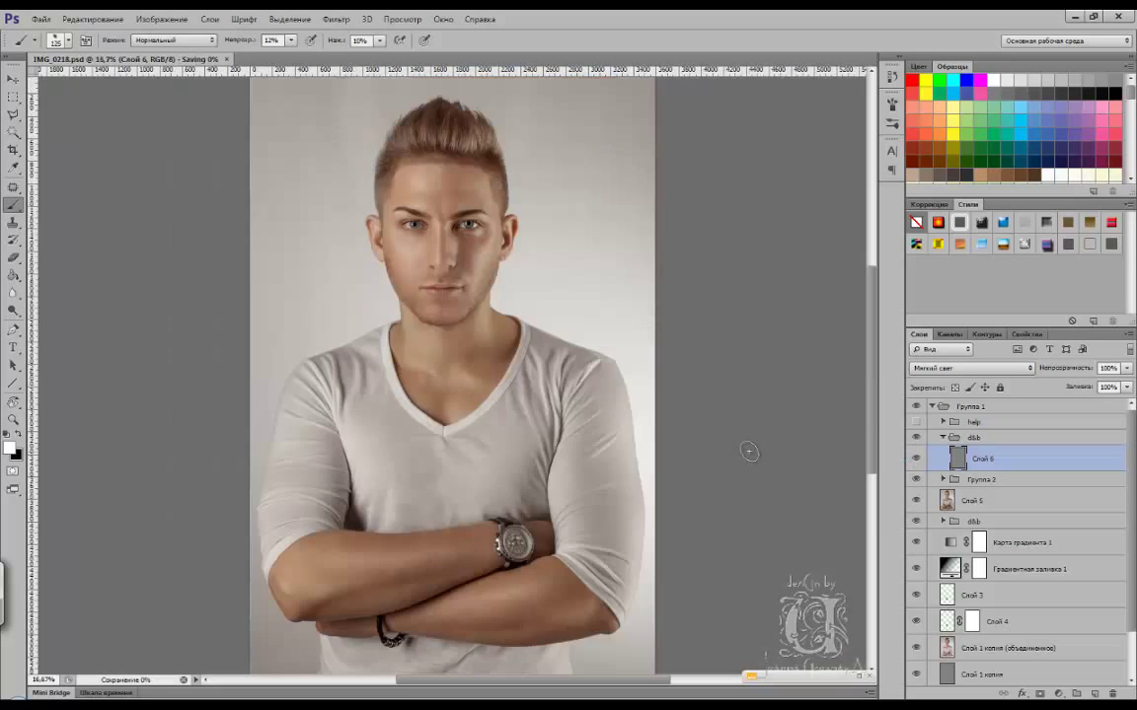
pyautogui.hotkey('ctrl', '+')
pyautogui.hotkey('ctrl', '+')
pyautogui.hotkey('ctrl', '+')
pyautogui.hotkey('ctrl', '+')
pyautogui.hotkey('ctrl', '+')
pyautogui.hotkey('ctrl', '+')
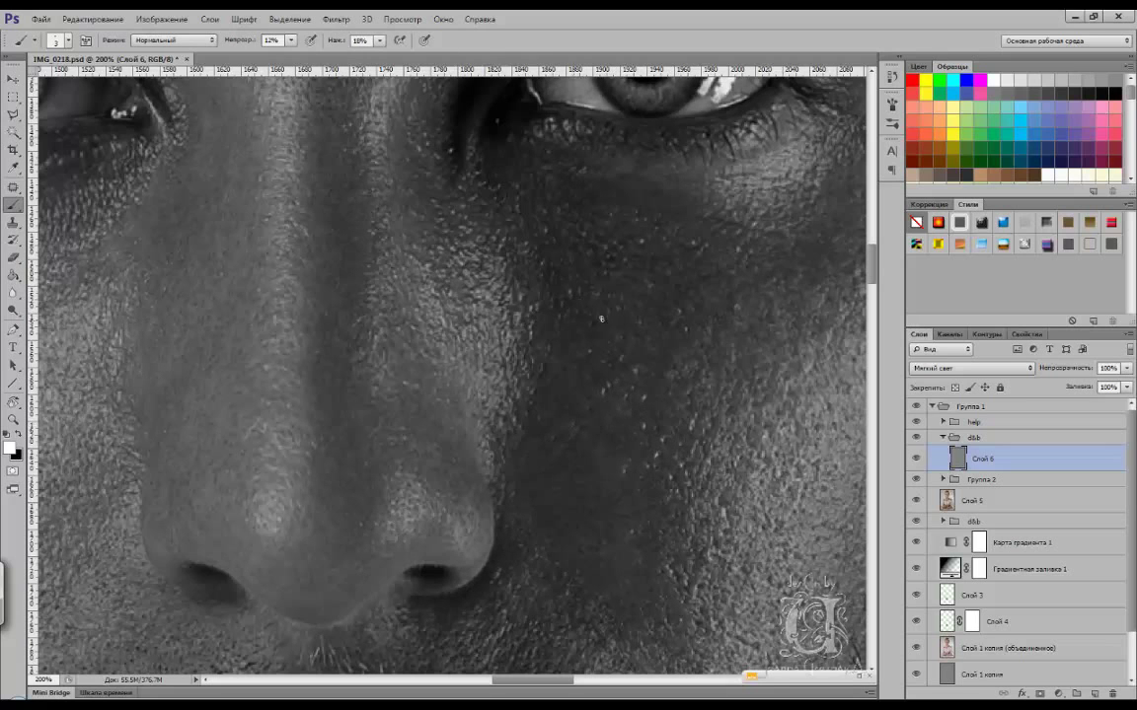
# - Burn and dodge the cheek beside the nose at 29% opacity, then hide the greyscale help view
pyautogui.press('x')
pyautogui.press('x')
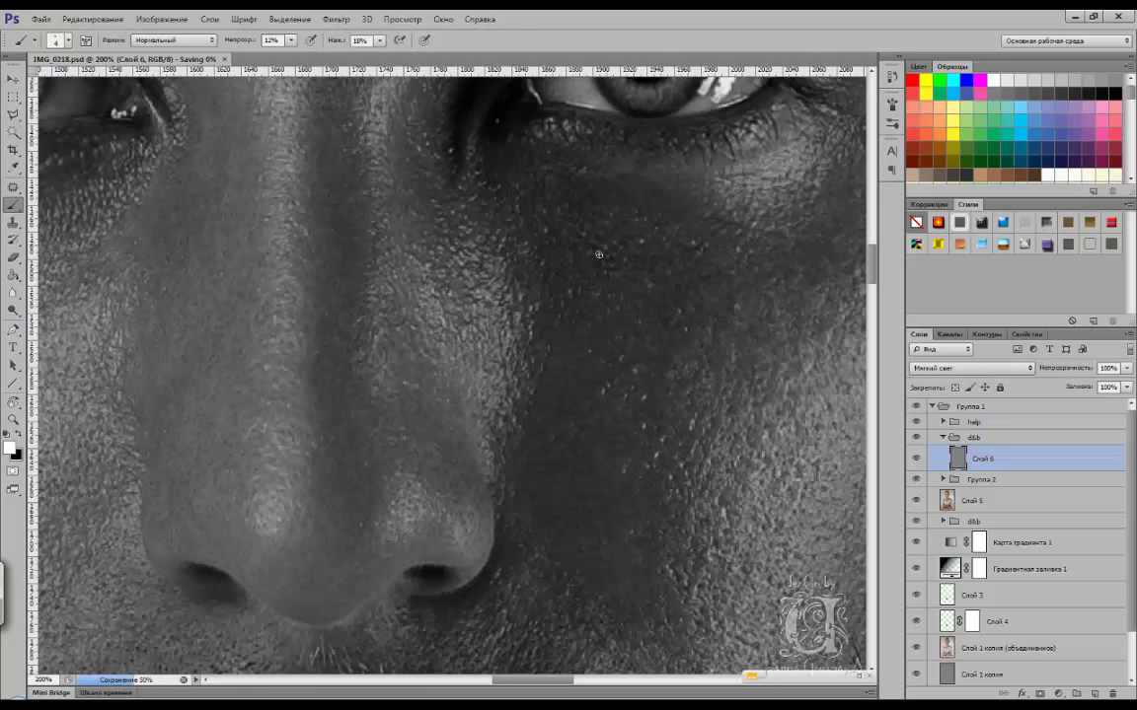
pyautogui.moveTo(810, 464); pyautogui.dragTo(711, 337)
pyautogui.press('2')
pyautogui.press('9')
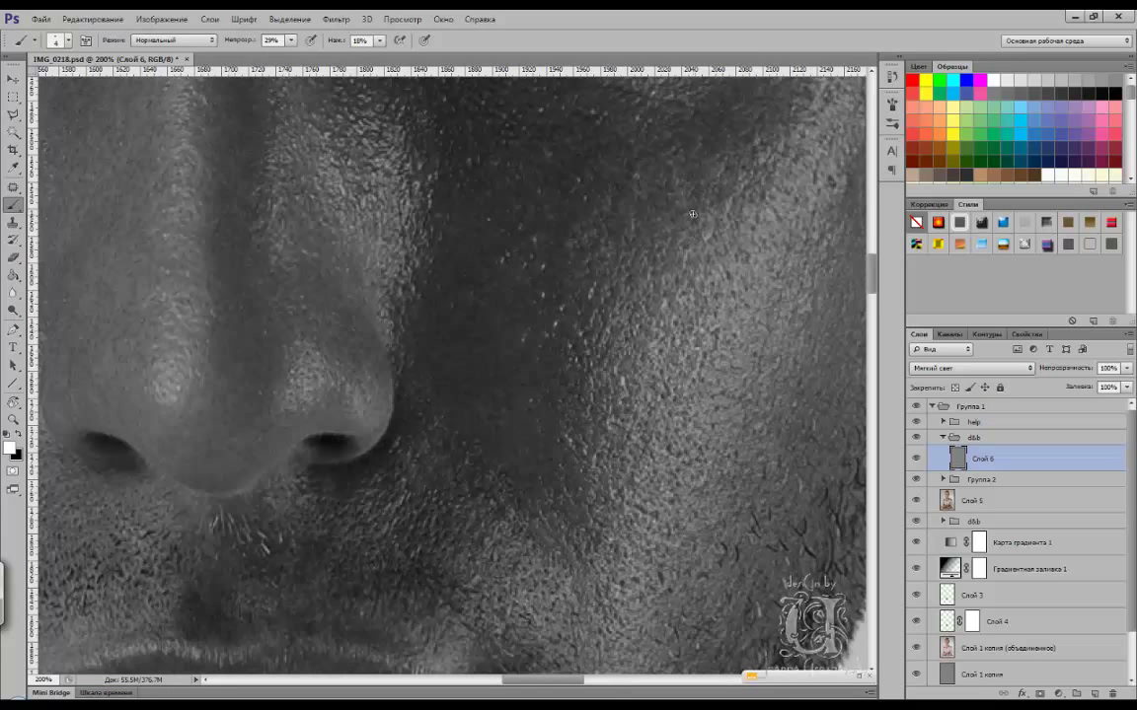
pyautogui.moveTo(491, 138); pyautogui.dragTo(476, 257)
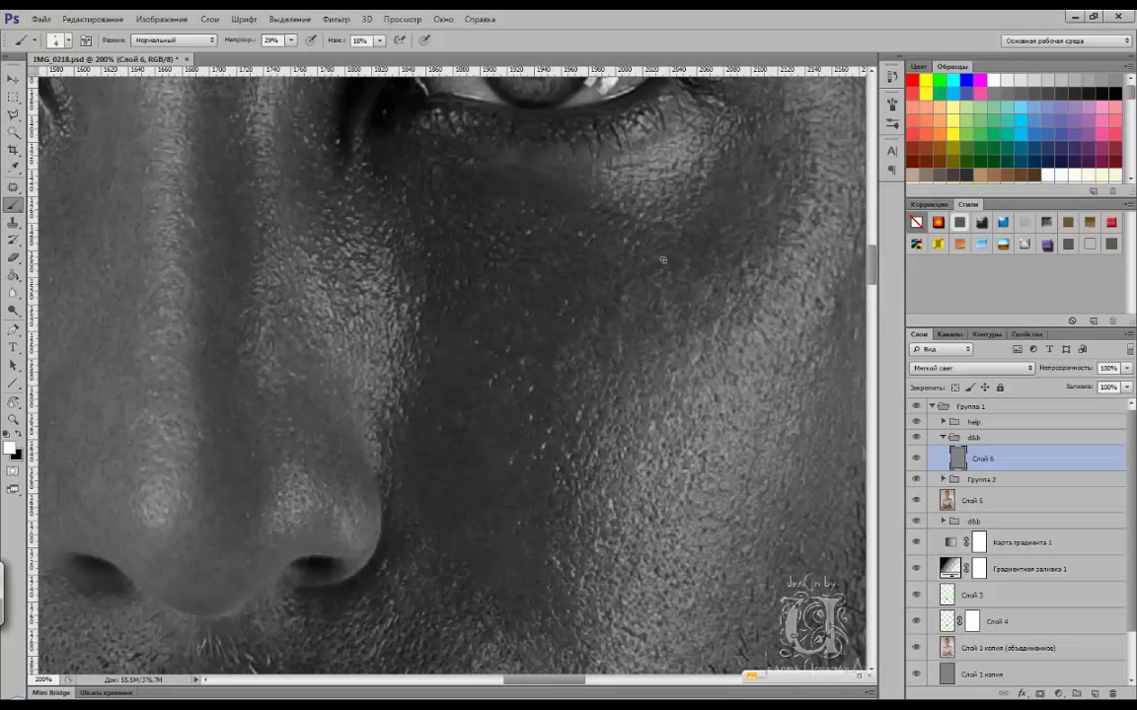
pyautogui.hotkey('ctrl', ',')
pyautogui.press('x')
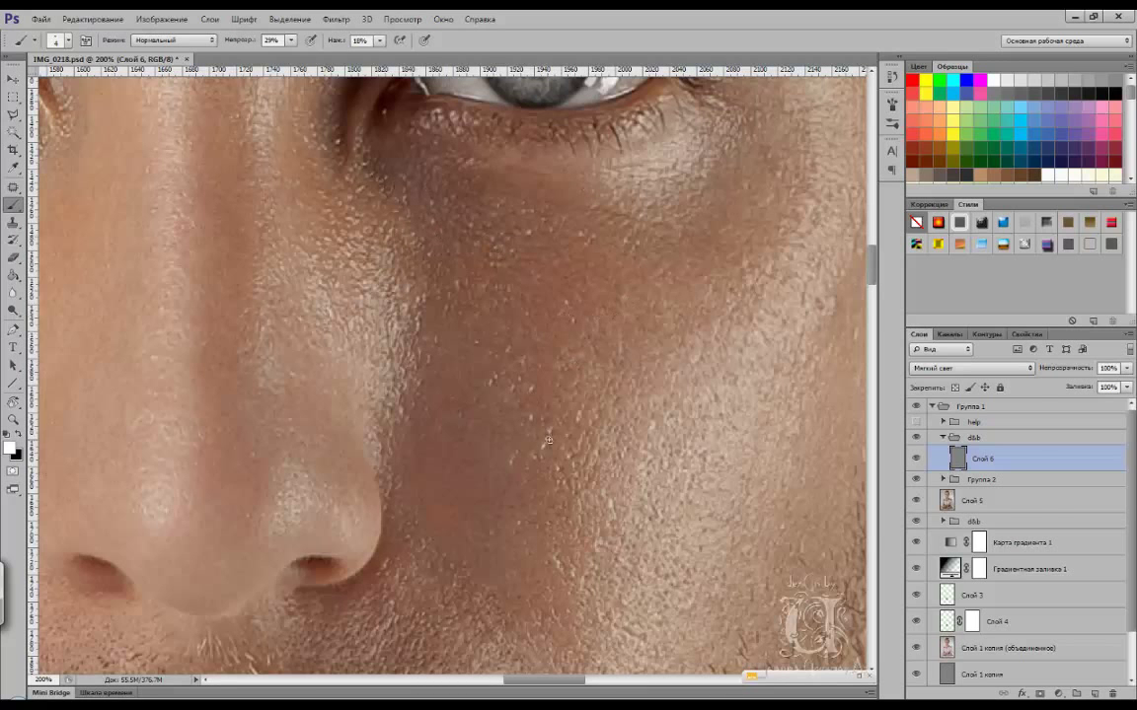
pyautogui.hotkey('ctrl', 'shift', 'alt', 'n')
pyautogui.click(12, 447)
# - Set new layer Слой 9 to Color blend mode and sample a skin tone as the paint colour
pyautogui.click(992, 319)
pyautogui.click(971, 368)
pyautogui.click(947, 340)
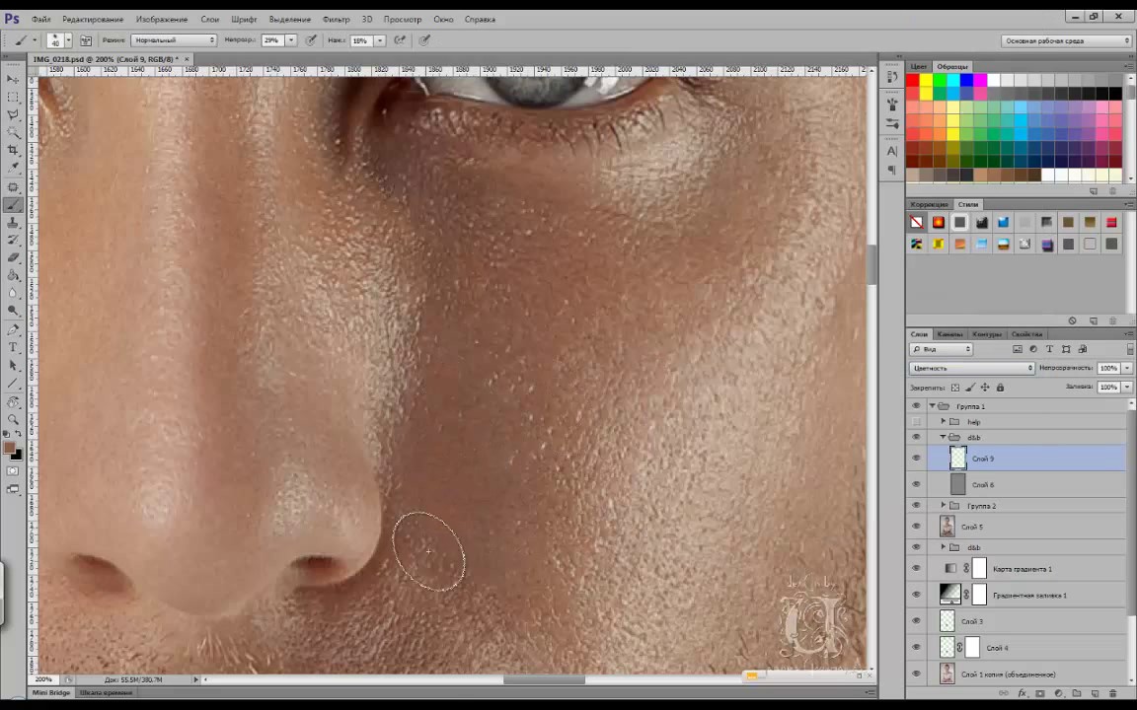
pyautogui.hotkey('ctrl', '-')
pyautogui.hotkey('ctrl', '-')
pyautogui.press(']')
pyautogui.press(']')
pyautogui.press(']')
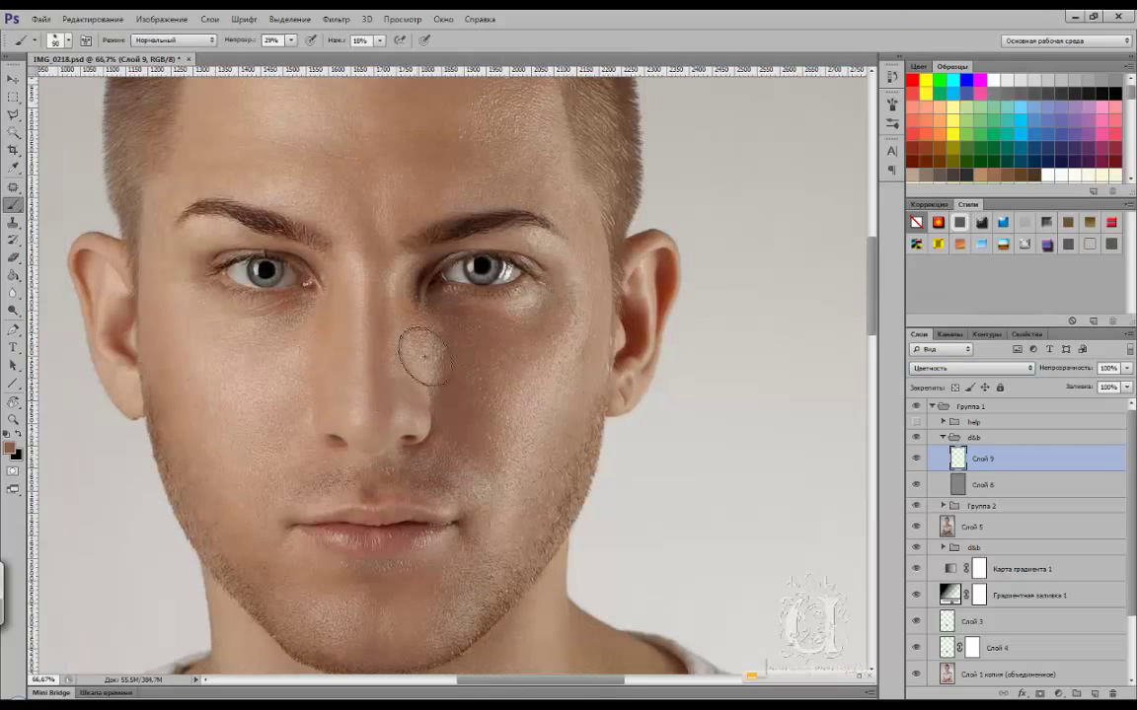
pyautogui.press('[')
pyautogui.press('[')
pyautogui.press('[')
pyautogui.scroll(-10, 434, 474)
pyautogui.scroll(6, 596, 454)
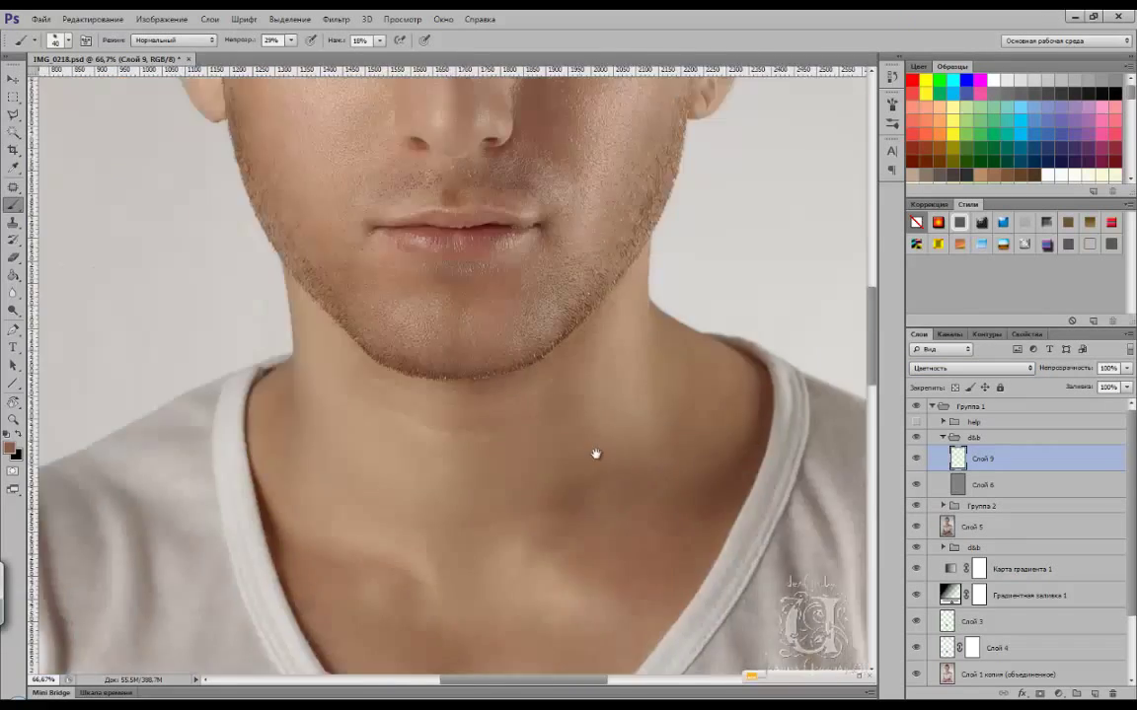
pyautogui.scroll(5, 596, 453)
pyautogui.scroll(-2, 454, 424)
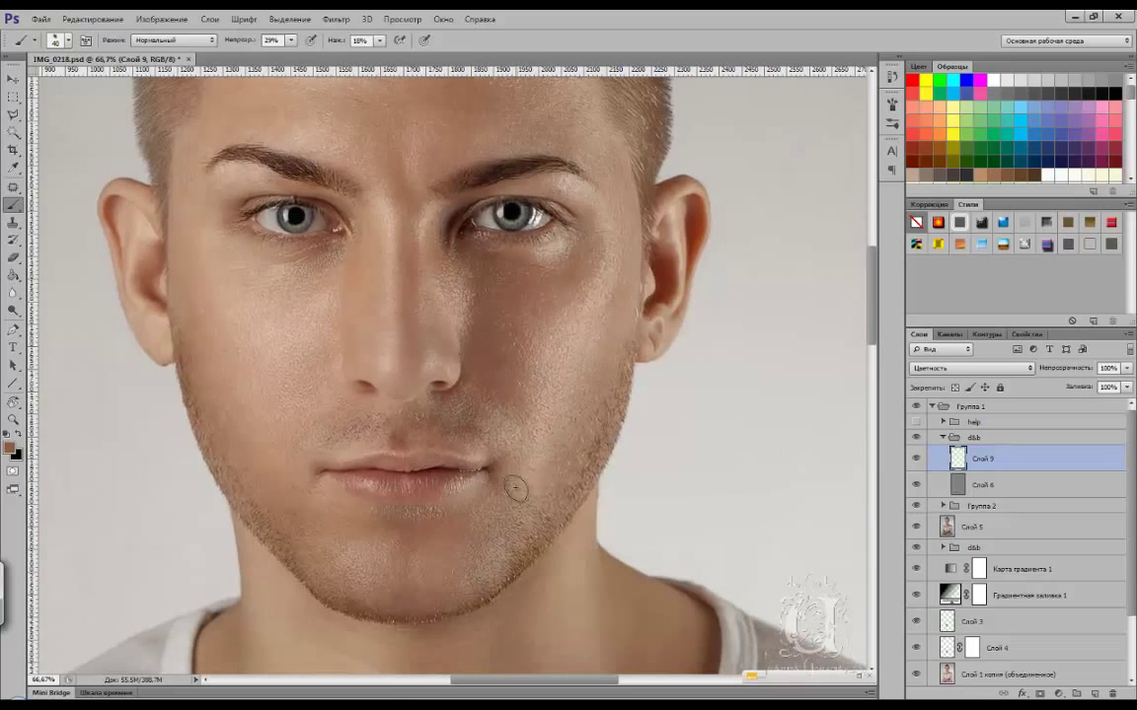
# - Enlarge the brush to 250 and set its opacity to 14% and flow to 12%
pyautogui.hotkey('ctrl', '-')
pyautogui.hotkey('ctrl', '-')
pyautogui.hotkey('ctrl', '-')
pyautogui.press(']')
pyautogui.press(']')
pyautogui.press(']')
pyautogui.scroll(-2, 474, 472)
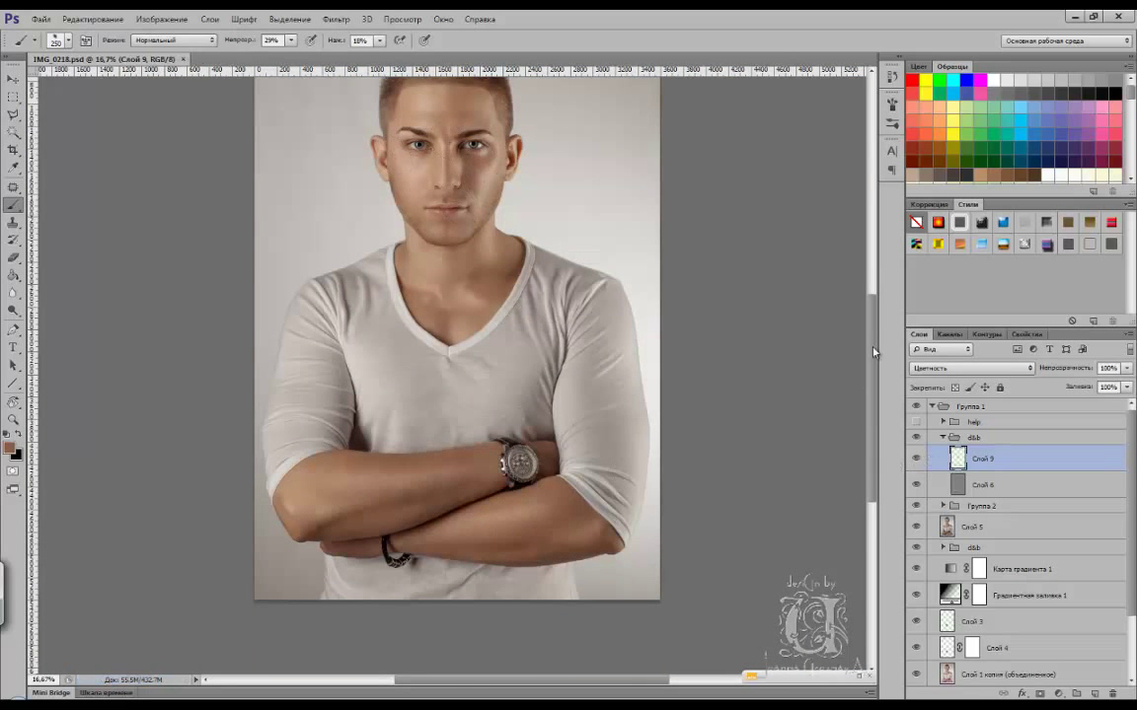
pyautogui.press('1')
pyautogui.press('4')
pyautogui.hotkey('shift', '1')
pyautogui.hotkey('shift', '2')
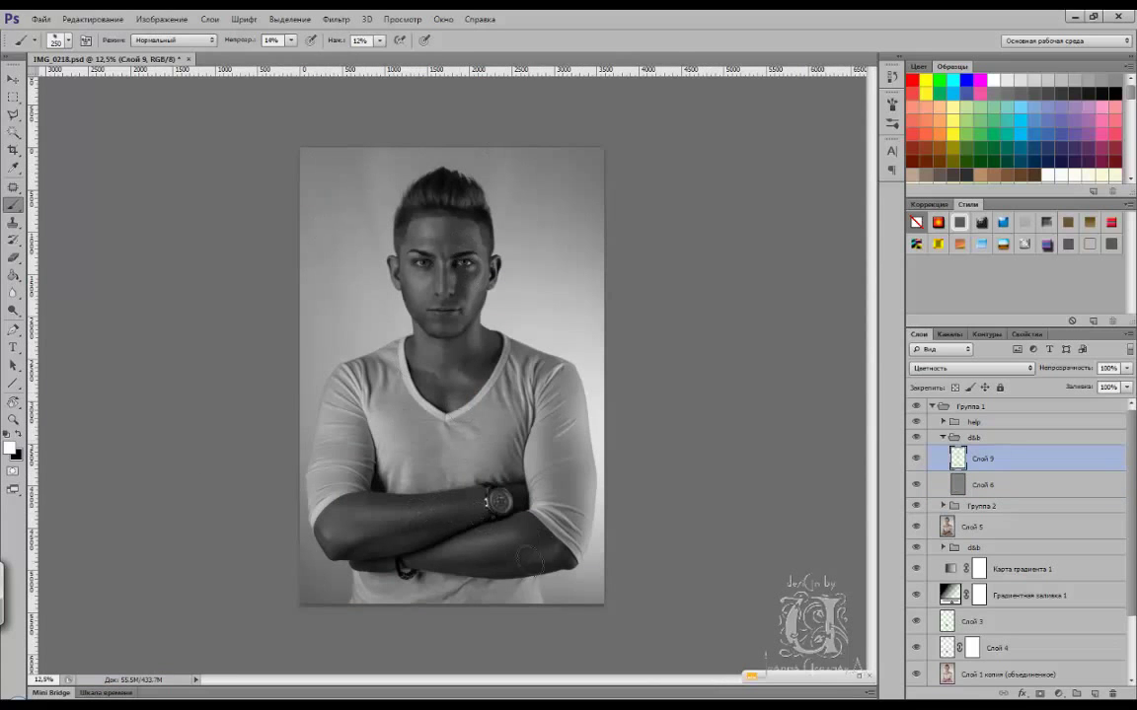
# - Return to colour view and burn the hair on Слой 6 with a black brush sized 60–100
pyautogui.hotkey('alt', '[')
pyautogui.click(917, 422)
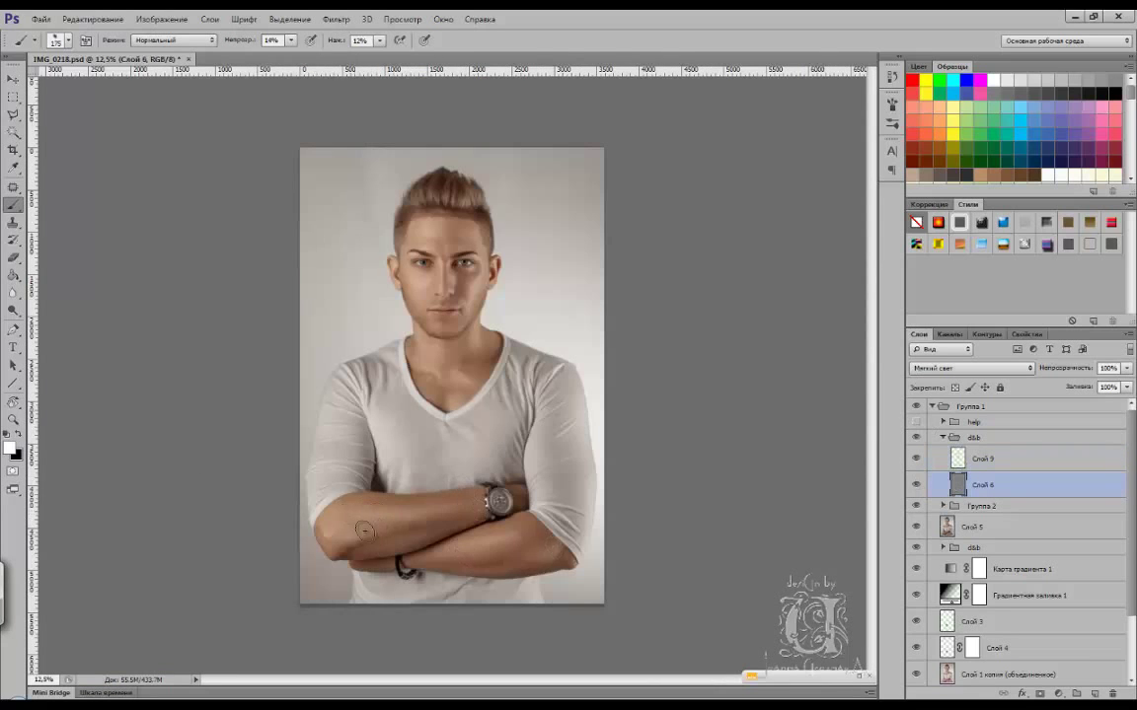
pyautogui.hotkey('ctrl', '+')
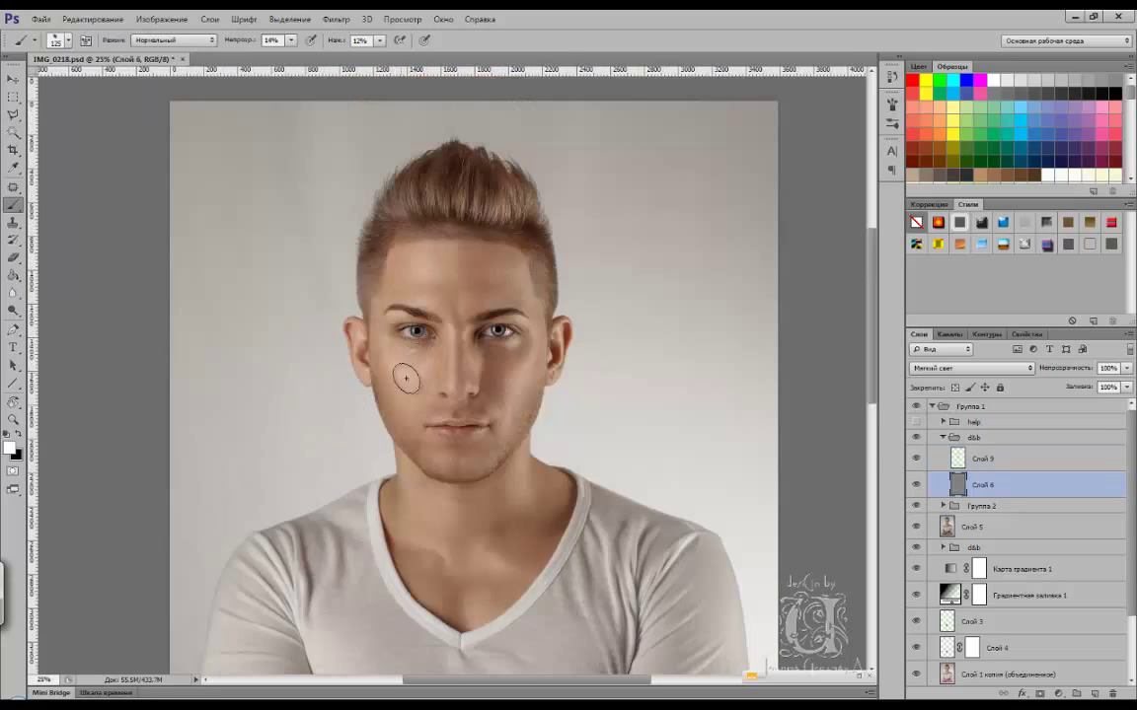
pyautogui.press('[')
pyautogui.press('[')
pyautogui.press('[')
pyautogui.click(18, 433)
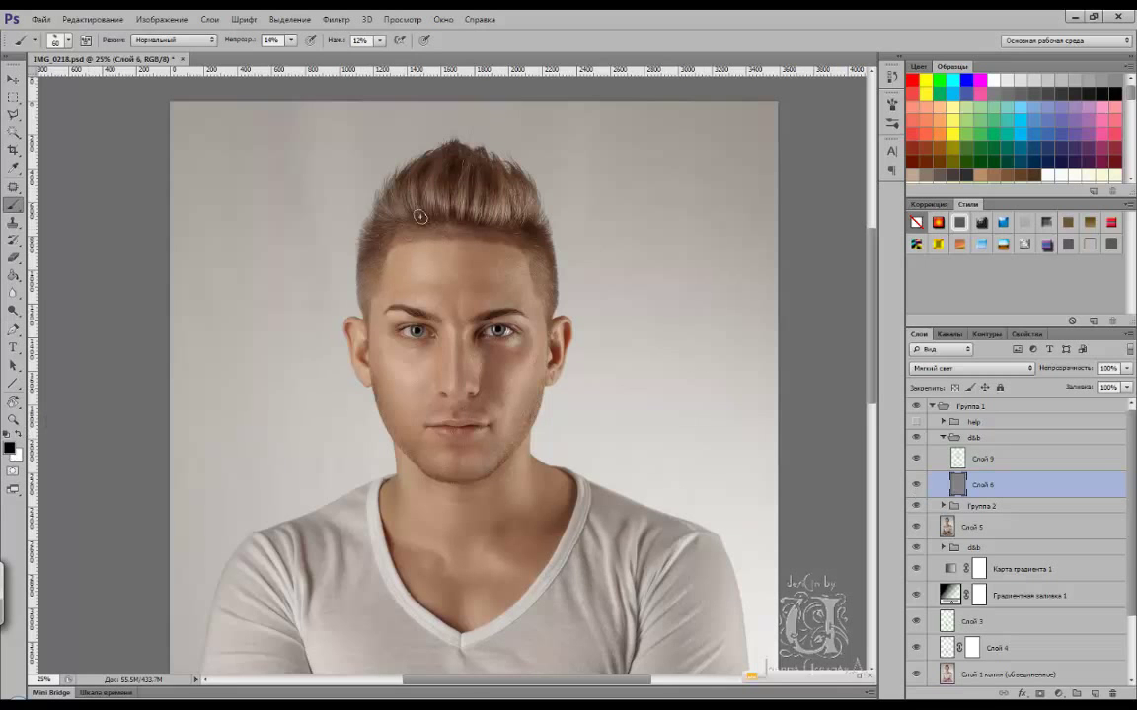
pyautogui.press(']')
pyautogui.press(']')
pyautogui.press(']')
# - Dodge and burn the face and chin, alternating white and black brushes sized 35, 20, 8 and 50
pyautogui.hotkey('ctrl', '+')
pyautogui.press('[')
pyautogui.press('[')
pyautogui.press('[')
pyautogui.press('x')
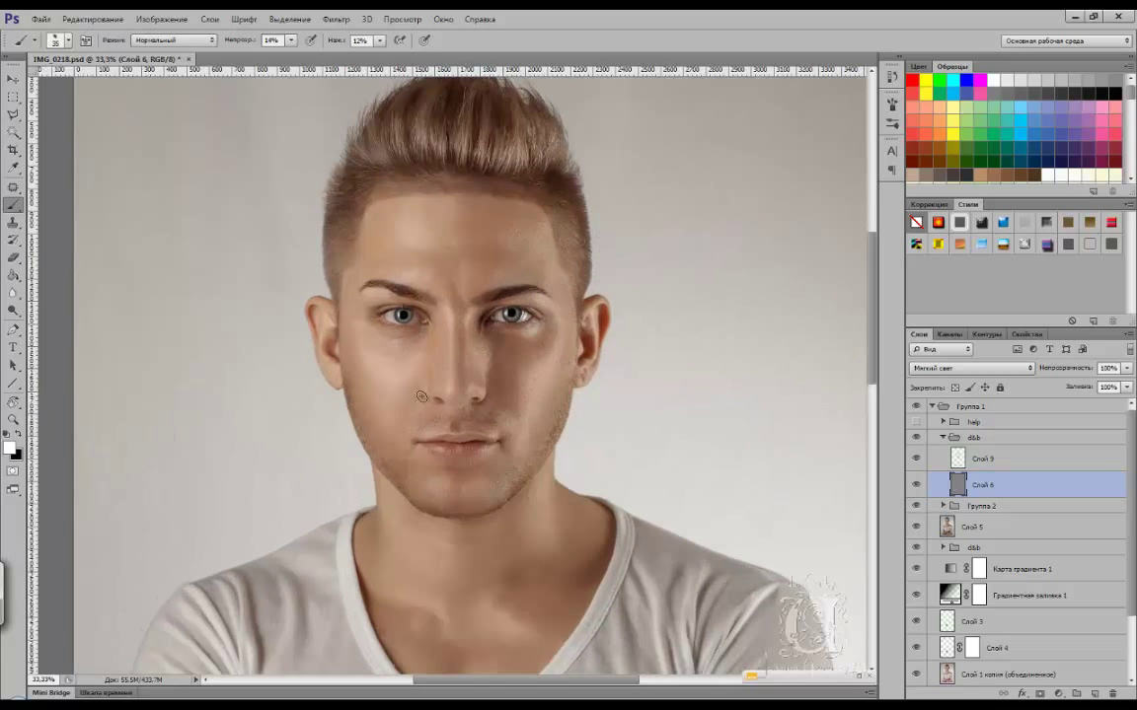
pyautogui.hotkey('ctrl', '+')
pyautogui.hotkey('ctrl', '+')
pyautogui.press('[')
pyautogui.press('[')
pyautogui.press('x')
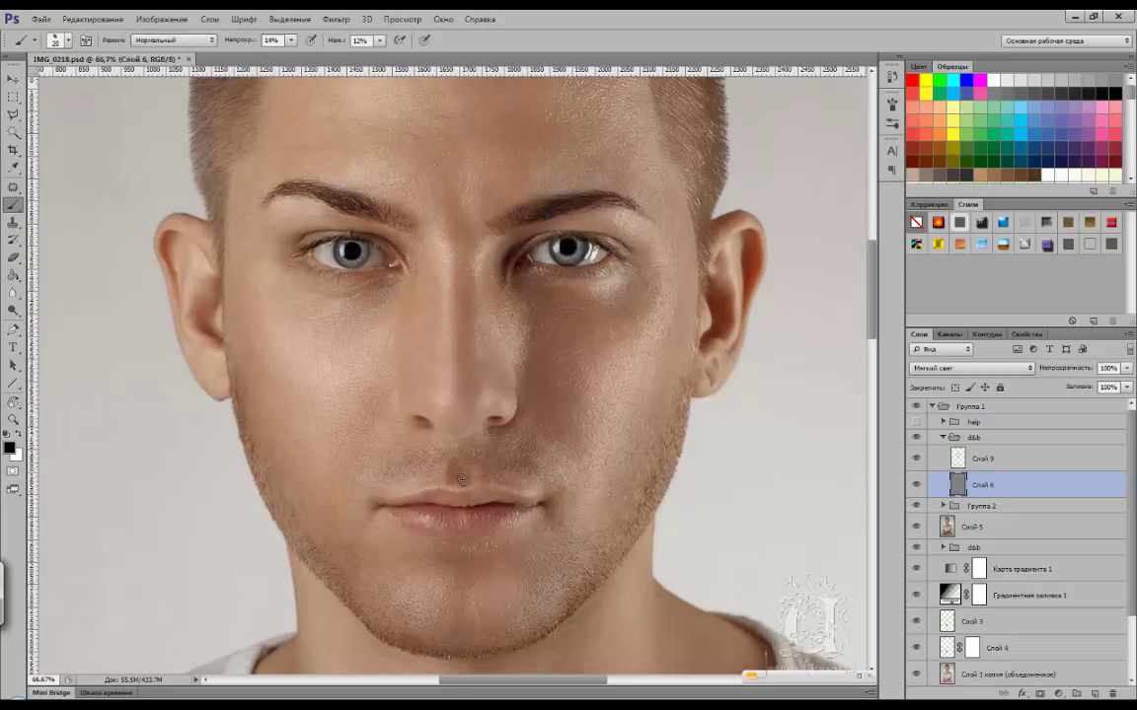
pyautogui.hotkey('ctrl', '+')
pyautogui.press('[')
pyautogui.press('[')
pyautogui.press('[')
pyautogui.press('x')
pyautogui.press(']')
pyautogui.press(']')
pyautogui.press(']')
pyautogui.hotkey('ctrl', '-')
pyautogui.hotkey('ctrl', '-')
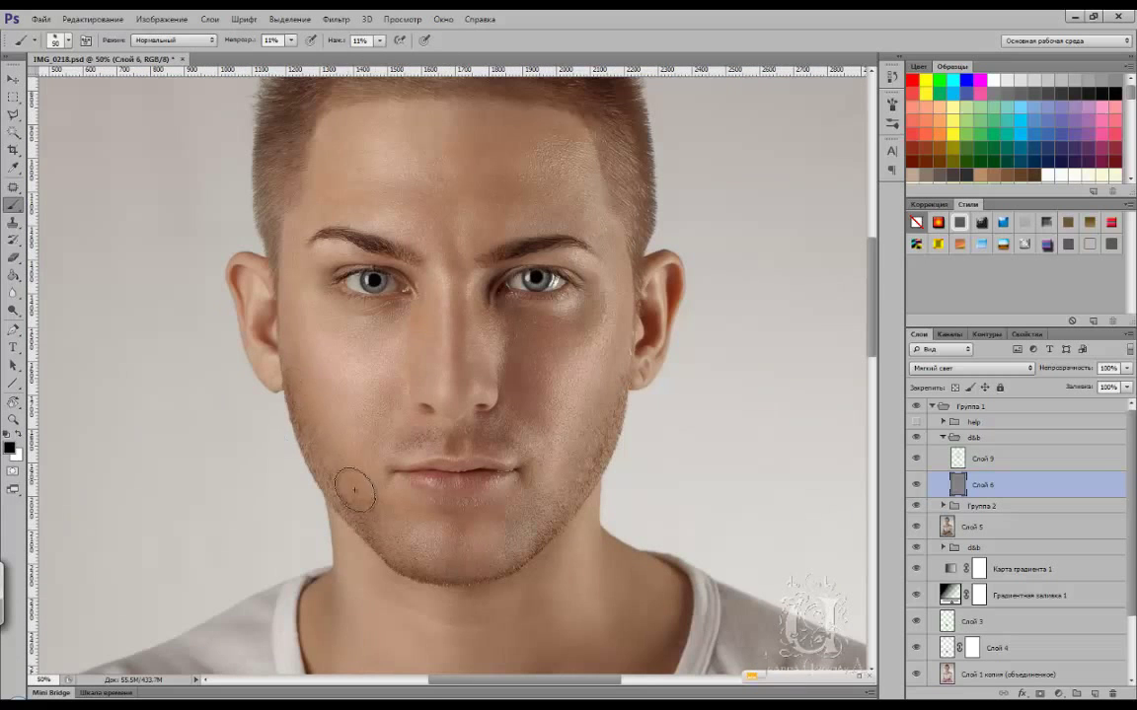
pyautogui.hotkey('ctrl', '0')
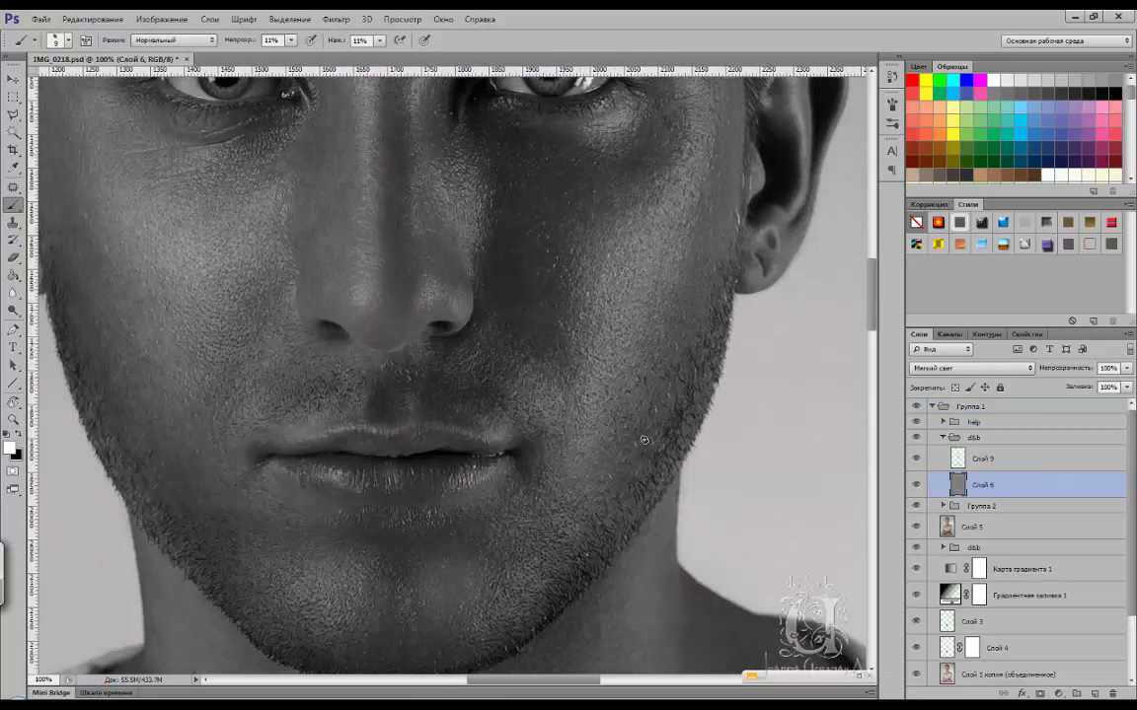
# - Dodge the lips and cheek at 17% opacity and 13% flow, then add a new layer above Слой 5
pyautogui.hotkey('ctrl', '+')
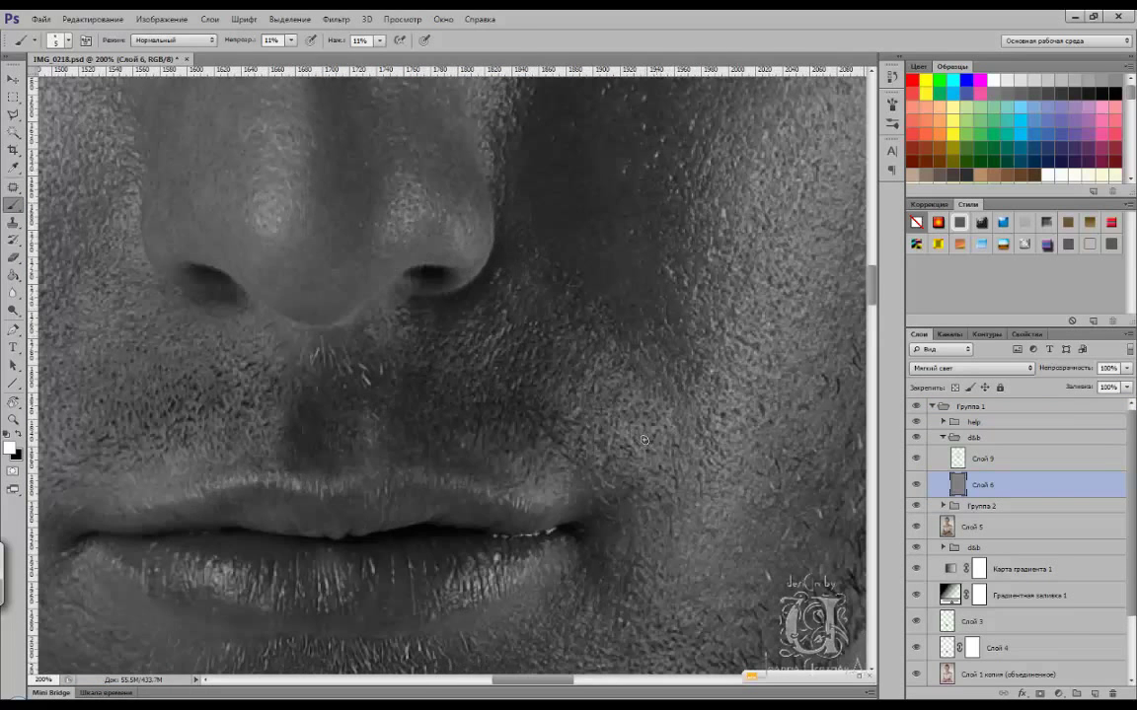
pyautogui.press('1')
pyautogui.press('7')
pyautogui.hotkey('shift', '1')
pyautogui.hotkey('shift', '3')
pyautogui.scroll(3, 644, 439)
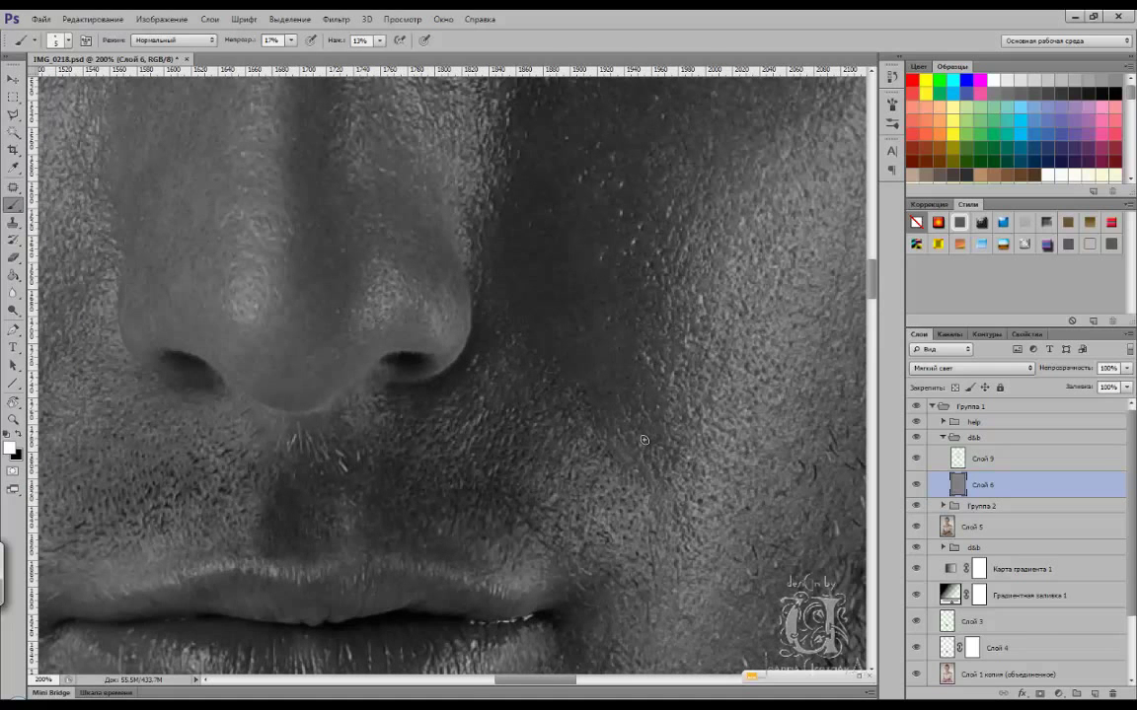
pyautogui.press('x')
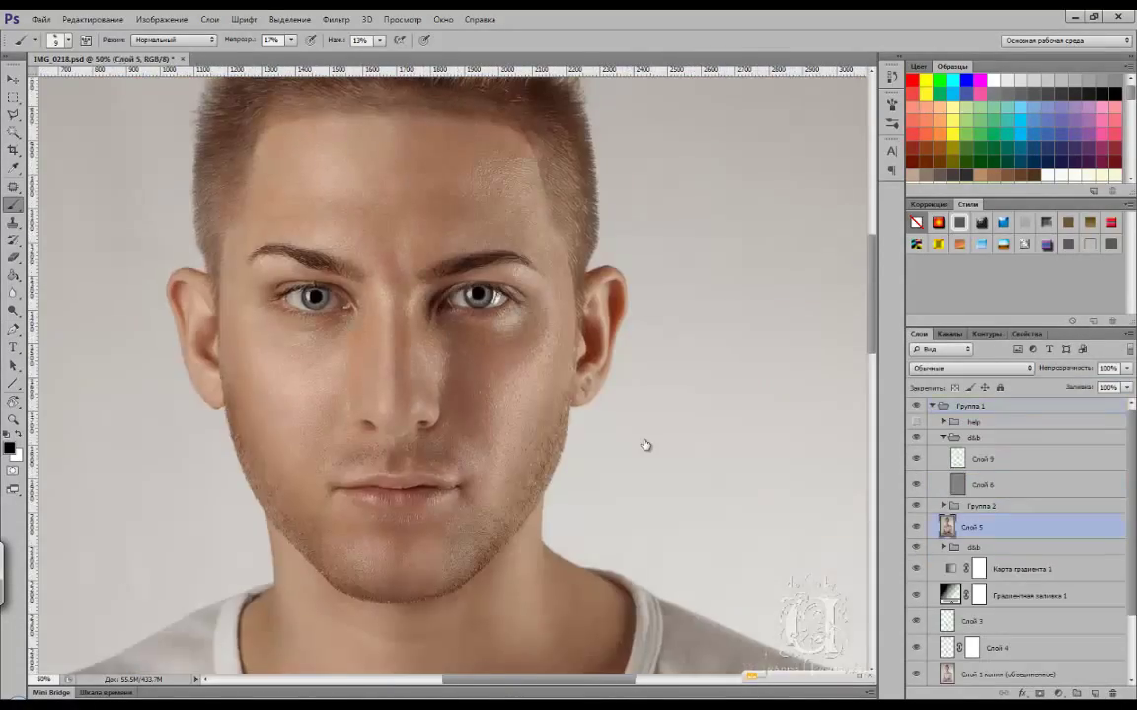
pyautogui.hotkey('ctrl', 'j')
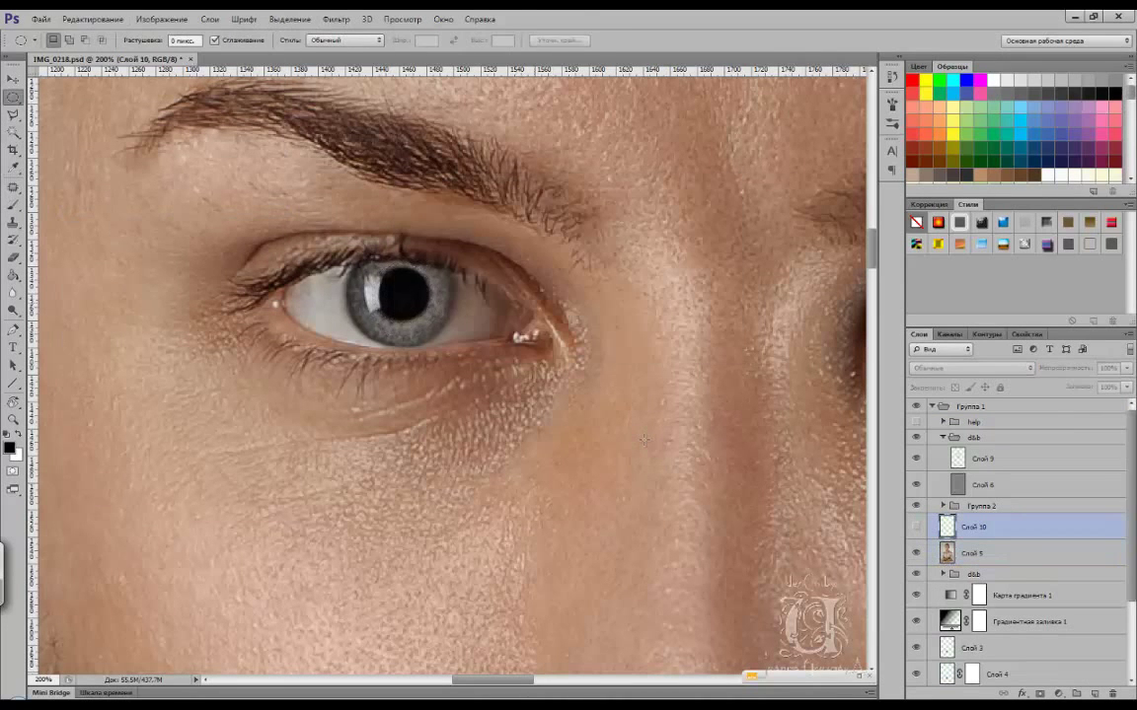
# - Create a new pupil layer, fill the pupil with black using the Paint Bucket, then select Слой 10
pyautogui.hotkey('ctrl', 'shift', 'alt', 'n')
pyautogui.press('g')
pyautogui.hotkey('ctrl', '-')
pyautogui.hotkey('ctrl', '-')
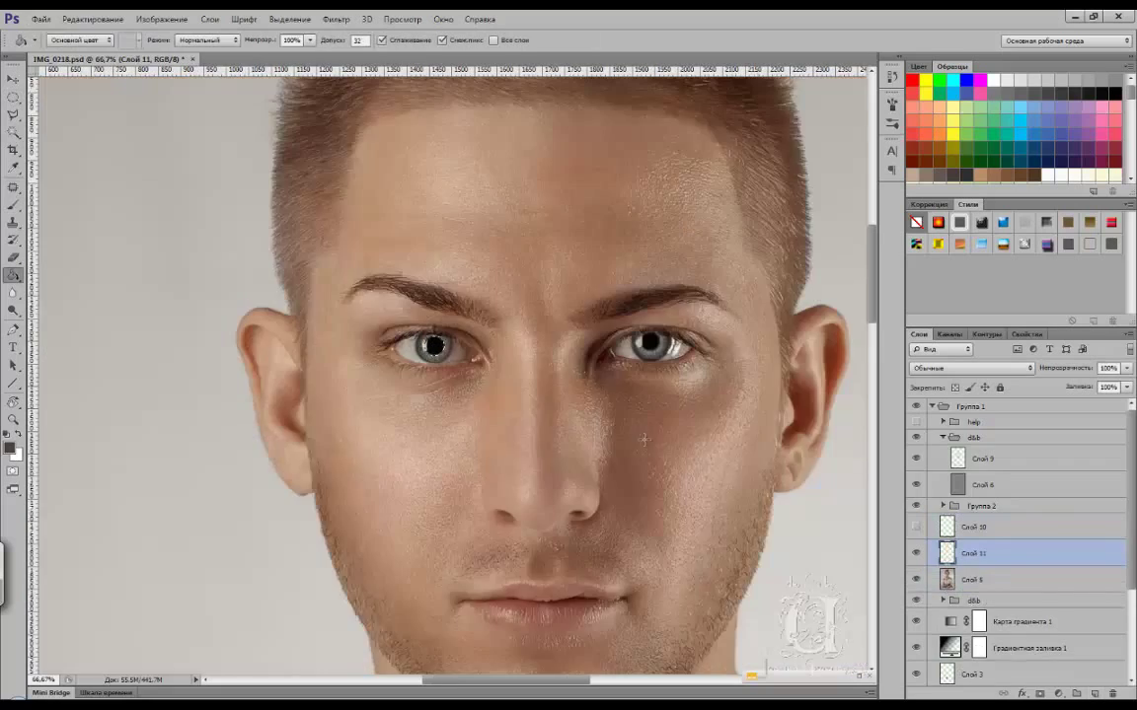
pyautogui.press('v')
pyautogui.hotkey('alt', ']')
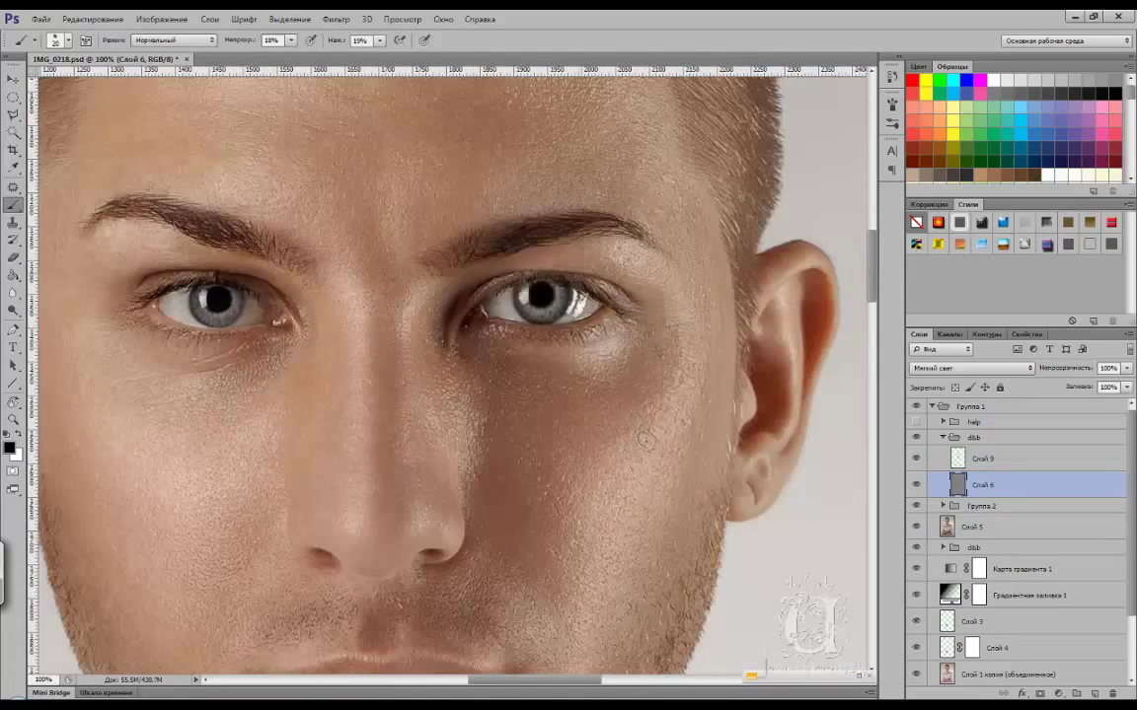
# - Reshape the area around the eye in Liquify with a 90-size brush
pyautogui.press('[')
pyautogui.press('[')
pyautogui.press('[')
pyautogui.hotkey('ctrl', '+')
pyautogui.hotkey('ctrl', '+')
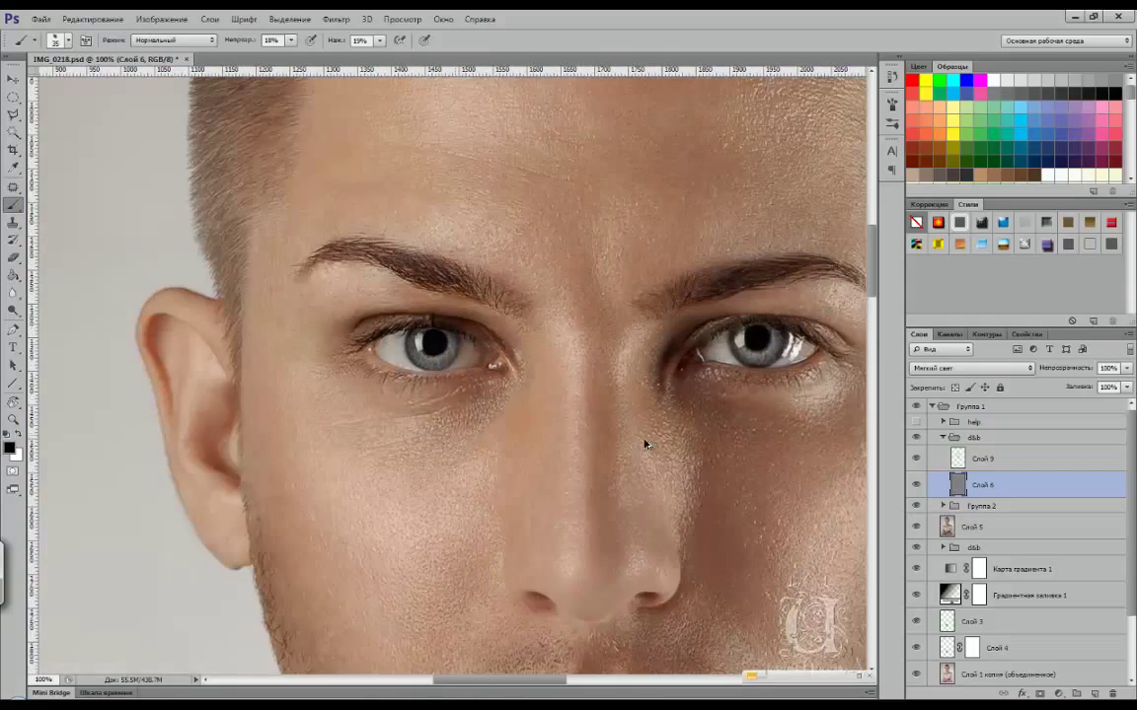
pyautogui.hotkey('ctrl', 'shift', 'x')
pyautogui.hotkey('ctrl', '+')
pyautogui.hotkey('ctrl', '+')
pyautogui.hotkey('ctrl', '+')
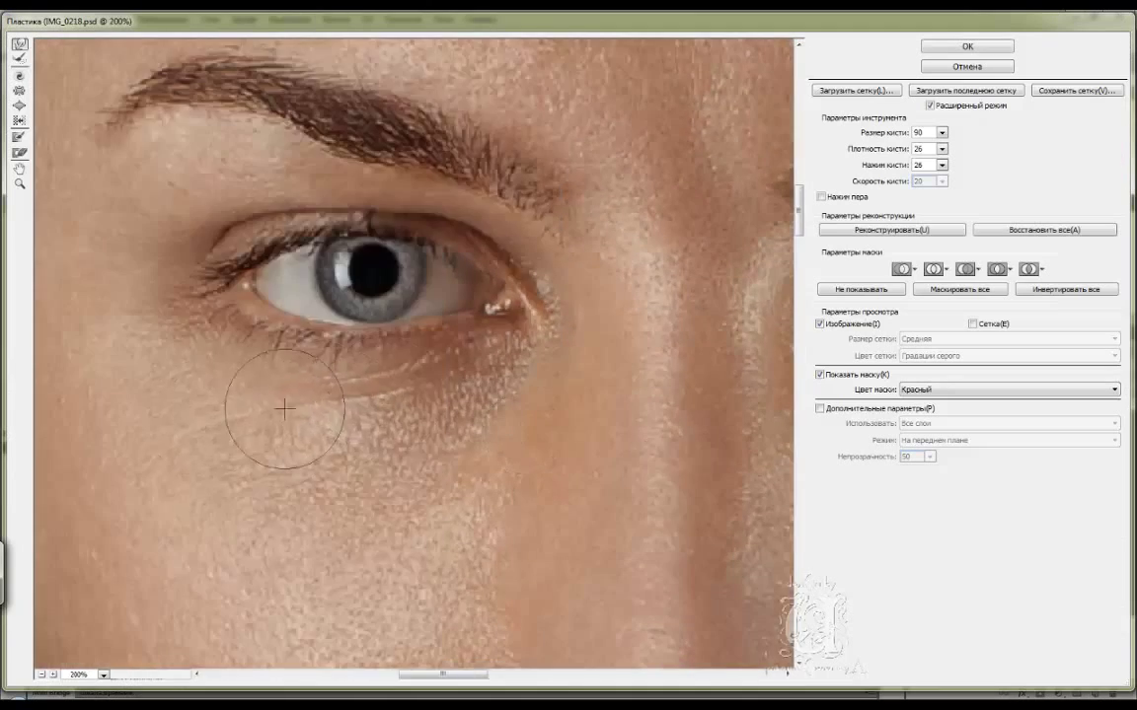
pyautogui.hotkey('ctrl', '-')
pyautogui.hotkey('ctrl', '-')
pyautogui.press(']')
pyautogui.press(']')
pyautogui.hotkey('ctrl', '+')
pyautogui.hotkey('ctrl', '+')
pyautogui.press('Return')
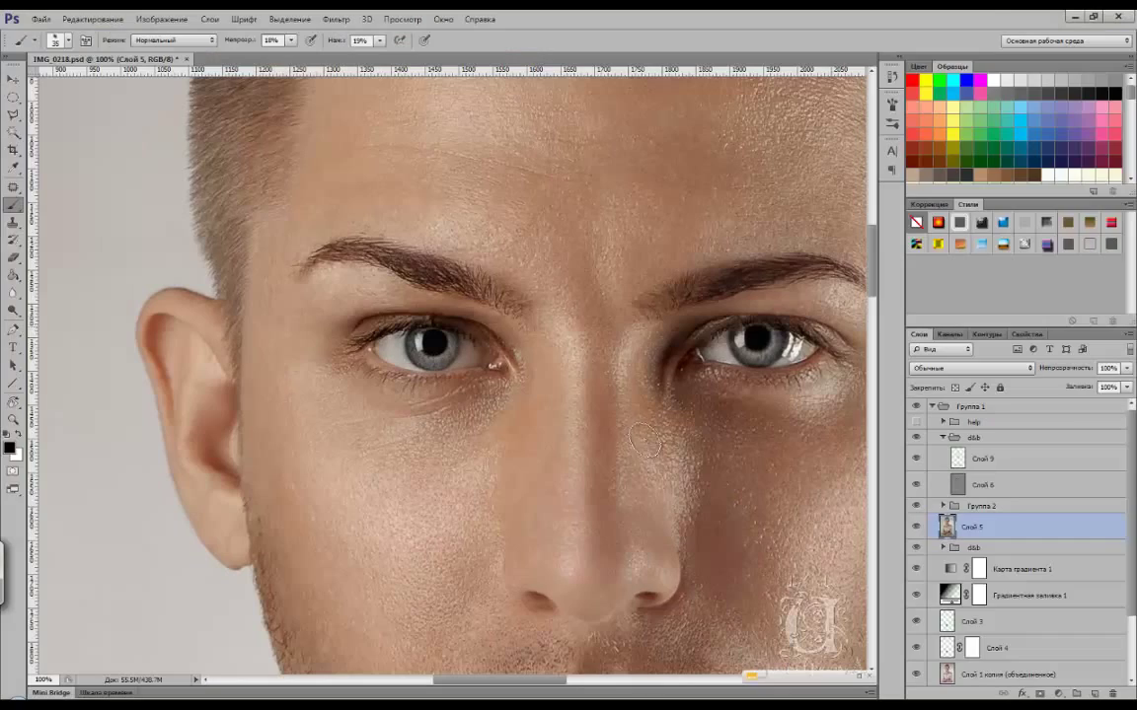
# - Group the retouch layers into Группа 3 and make white the painting colour
pyautogui.hotkey('ctrl', 'g')
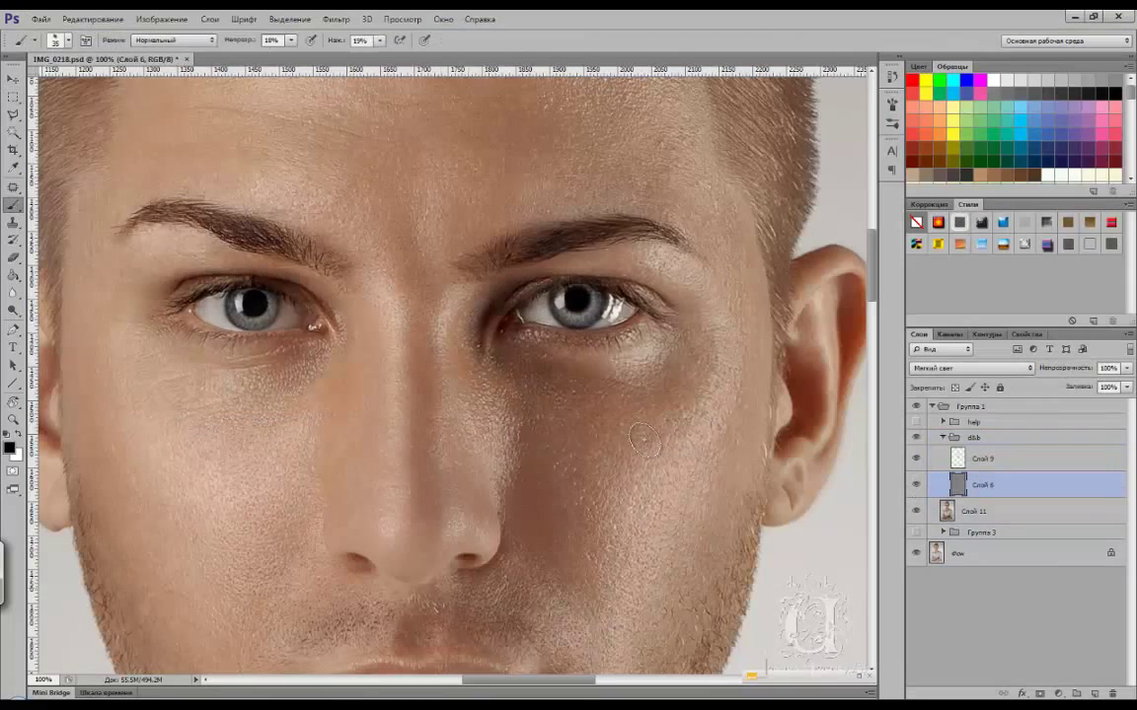
pyautogui.scroll(-5, 645, 441)
pyautogui.scroll(2, 645, 441)
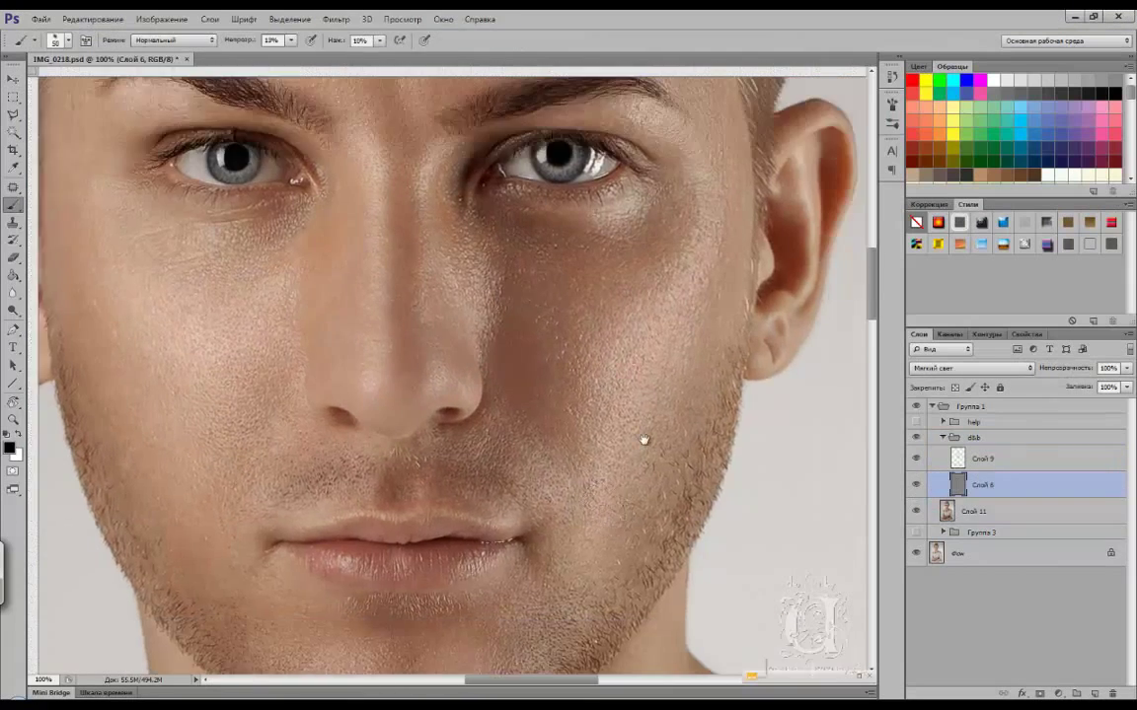
pyautogui.scroll(2, 644, 442)
pyautogui.press('x')
pyautogui.keyDown('alt'); pyautogui.scroll(1, 644, 441); pyautogui.keyUp('alt')
pyautogui.keyDown('alt'); pyautogui.scroll(-3, 643, 439); pyautogui.keyUp('alt')
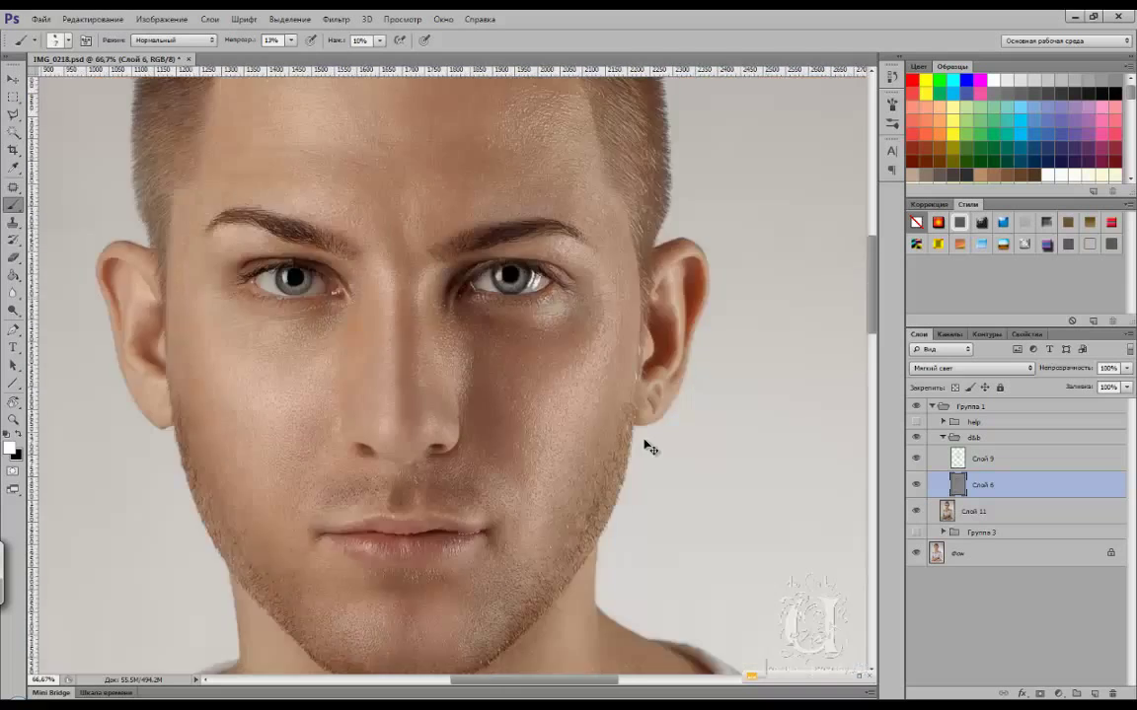
pyautogui.keyDown('alt'); pyautogui.scroll(-3, 644, 440); pyautogui.keyUp('alt')
pyautogui.keyDown('alt'); pyautogui.scroll(-1, 643, 439); pyautogui.keyUp('alt')
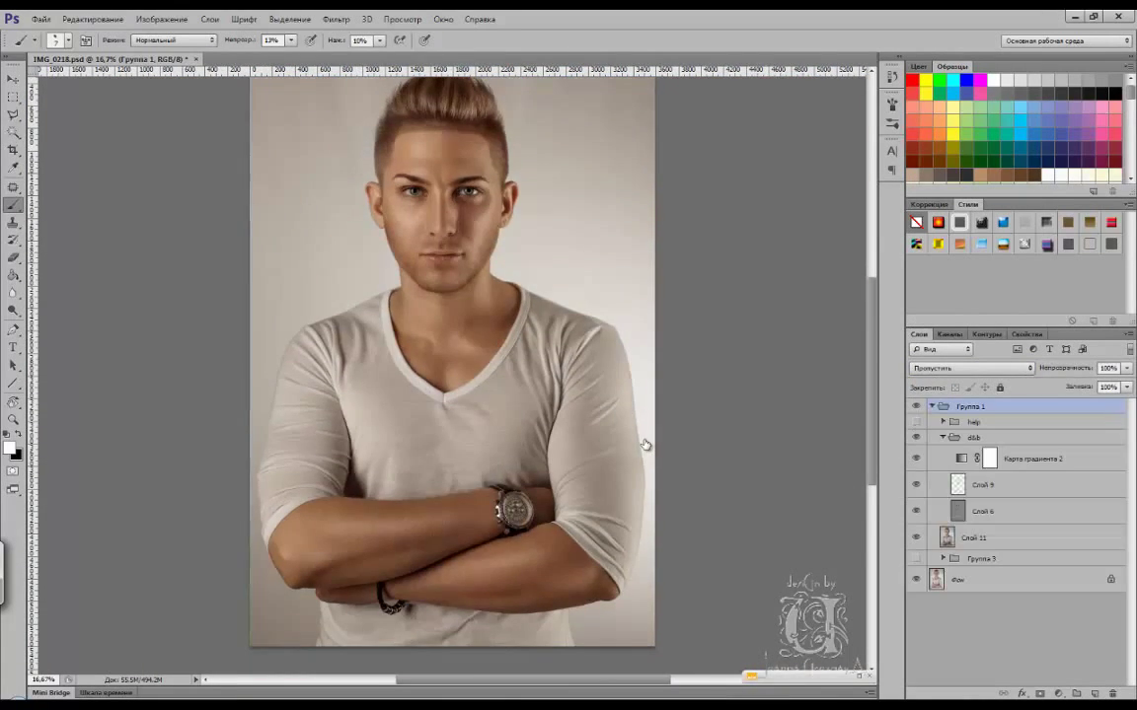
# - Paint black and white around the eye and ear on Слой 6 at 27% brush flow
pyautogui.press('[')
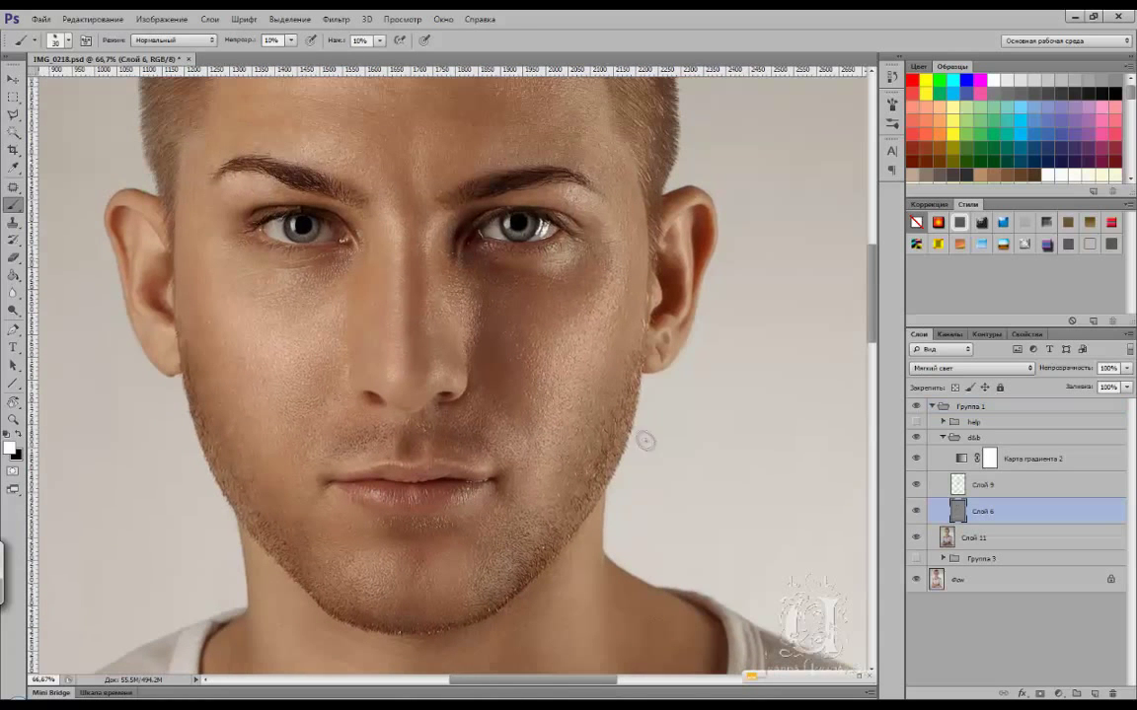
pyautogui.press(']')
pyautogui.press('x')
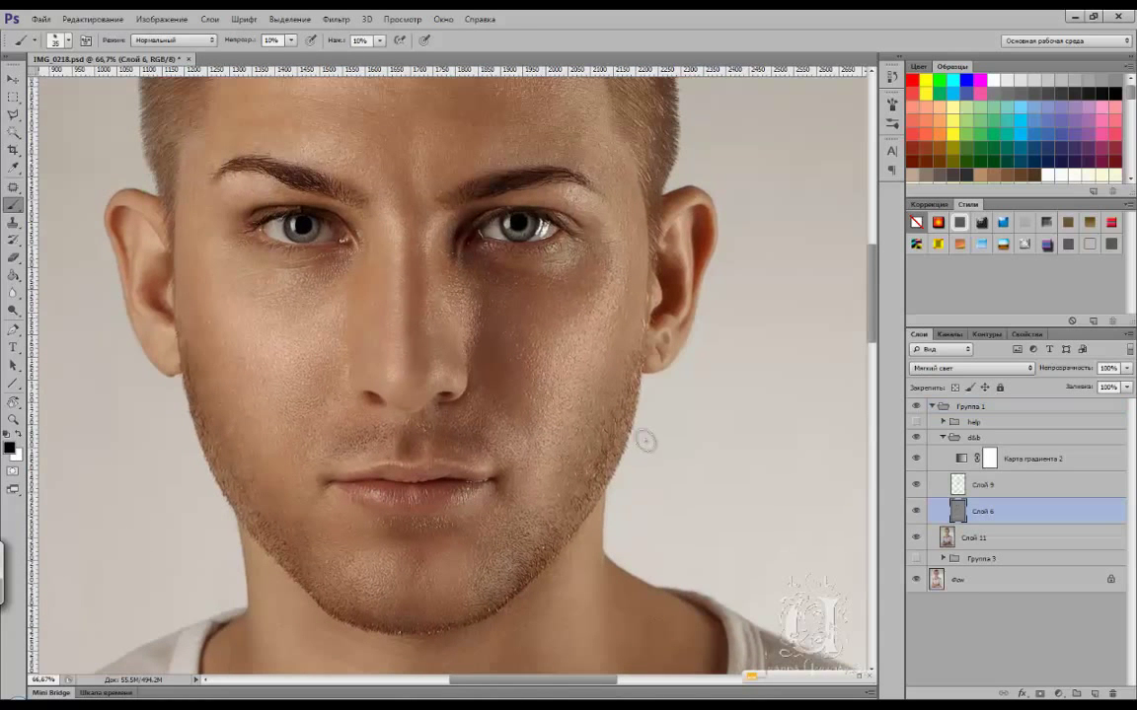
pyautogui.hotkey('ctrl', '+')
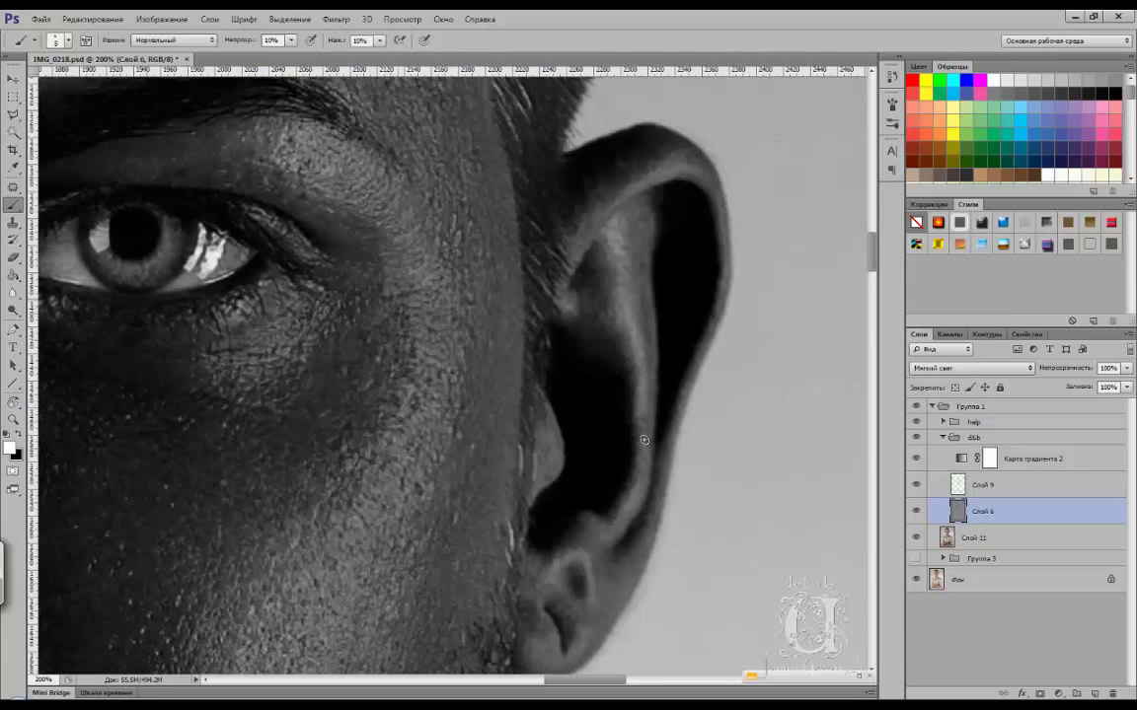
pyautogui.press('x')
pyautogui.hotkey('shift', '2')
pyautogui.hotkey('shift', '7')
pyautogui.scroll(1, 643, 440)
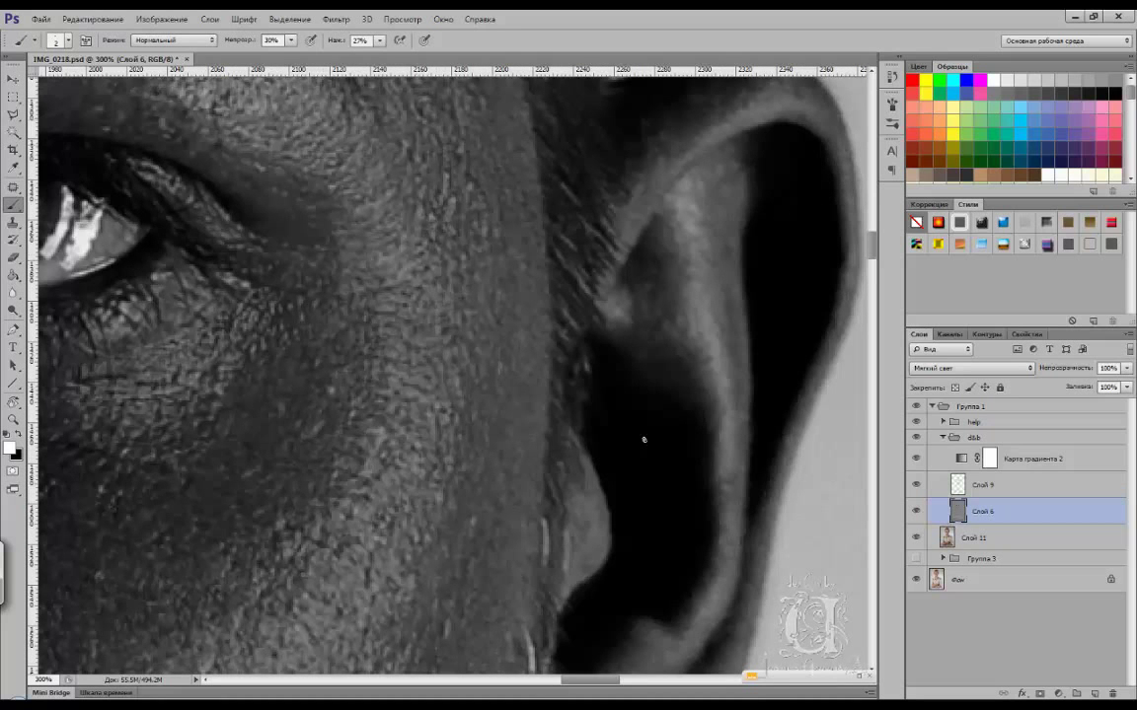
pyautogui.scroll(-1, 643, 440)
pyautogui.scroll(-2, 643, 440)
pyautogui.scroll(-1, 643, 440)
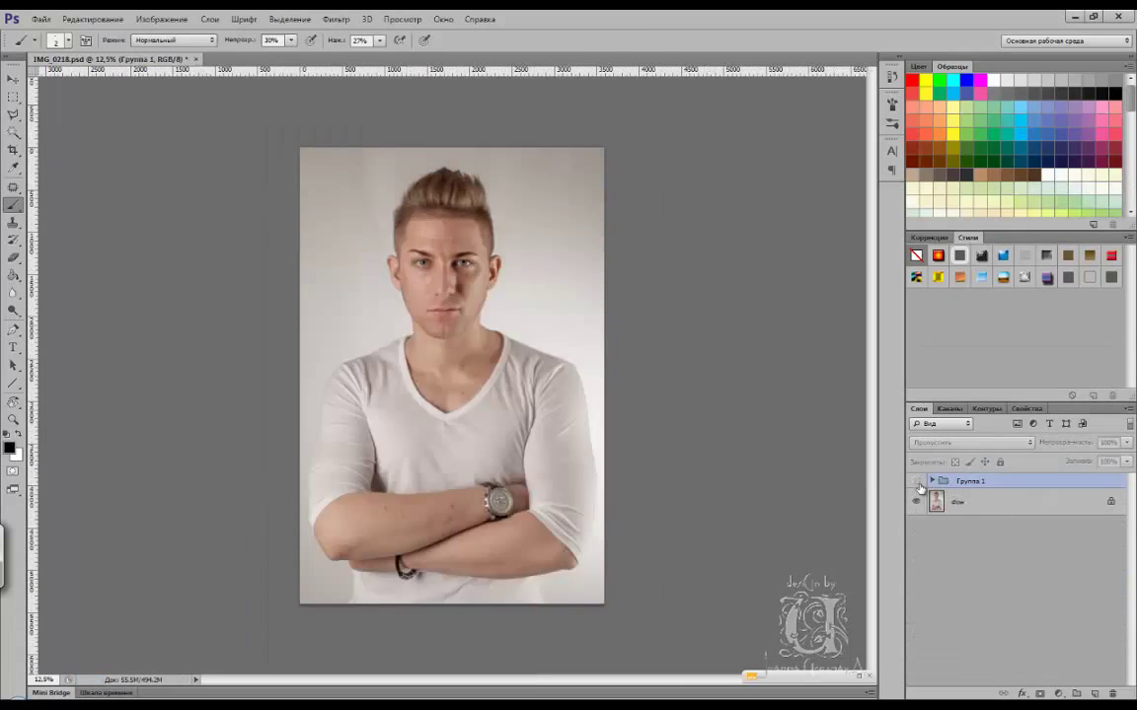
# - Show Группа 1, select Слой 6 and set the brush to 12% opacity and 16% flow
pyautogui.click(931, 480)
pyautogui.click(982, 586)
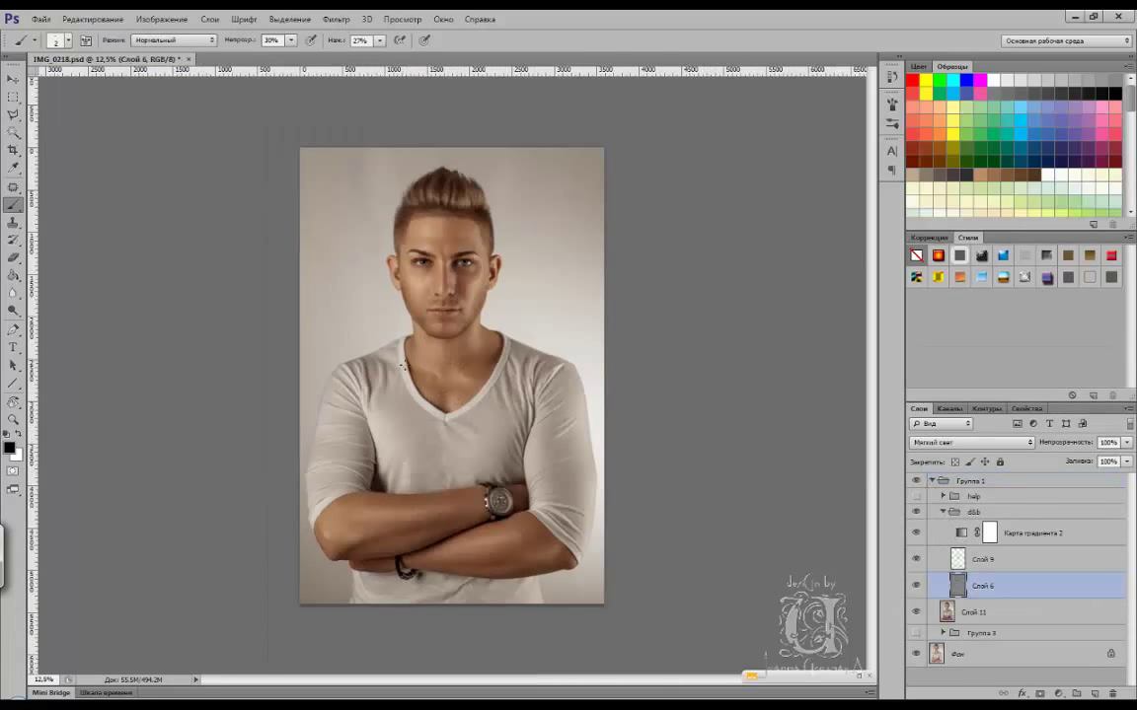
pyautogui.scroll(4, 472, 465)
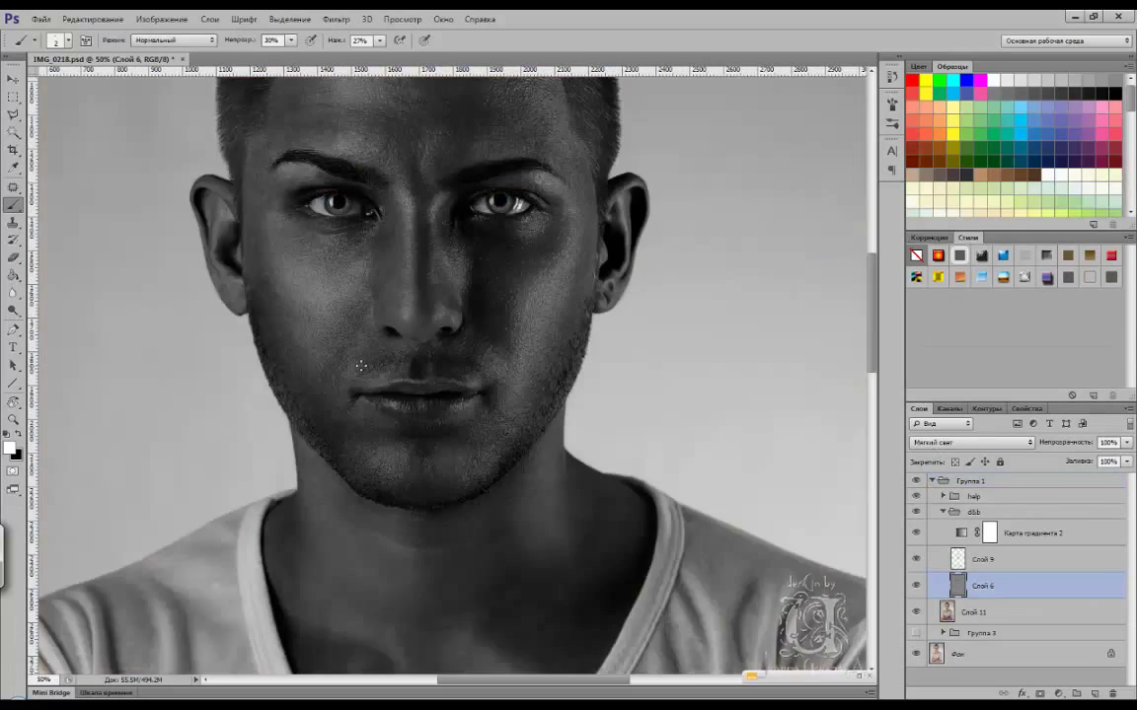
pyautogui.scroll(2, 257, 428)
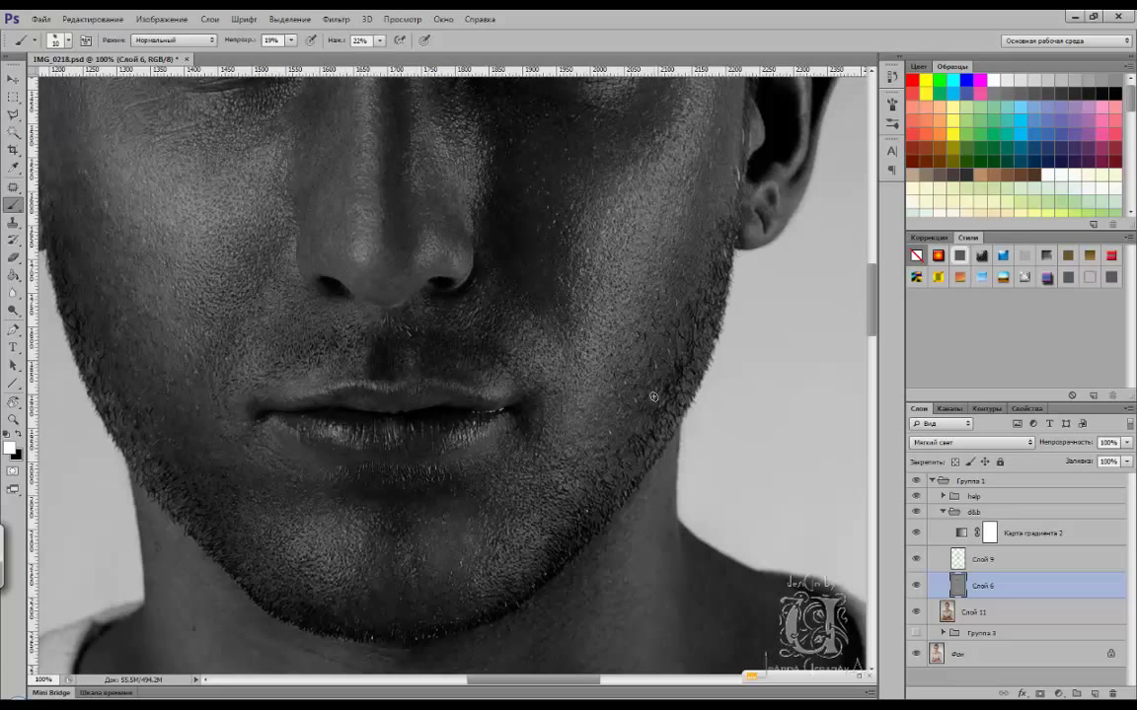
pyautogui.scroll(5, 592, 415)
pyautogui.scroll(4, 394, 414)
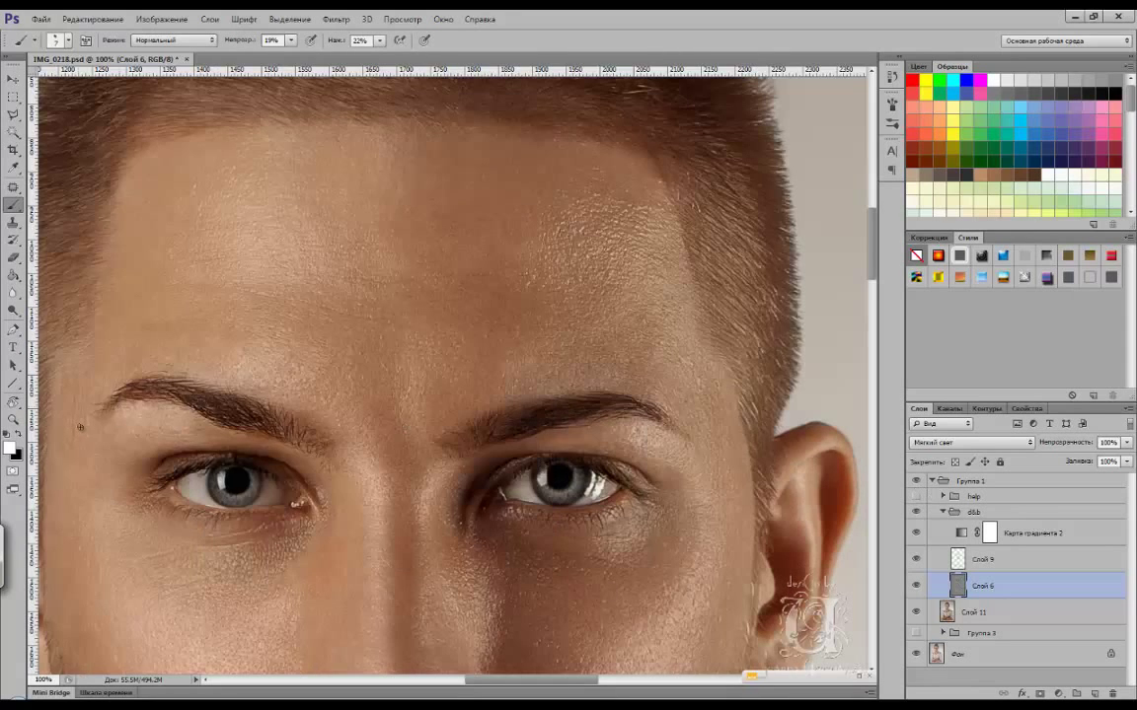
pyautogui.hotkey('shift', '1')
pyautogui.hotkey('shift', '6')
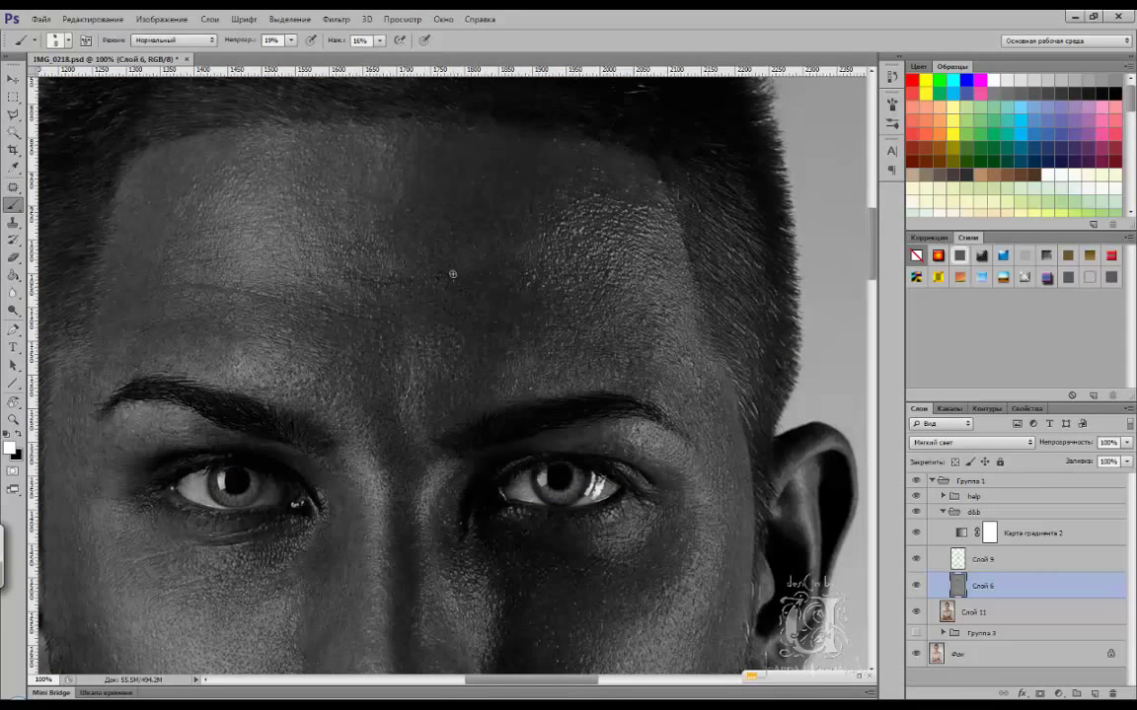
pyautogui.press('1')
pyautogui.press('2')
# - Dodge and burn the eye, brows and forehead at 24% opacity and 23% flow
pyautogui.hotkey('ctrl', '+')
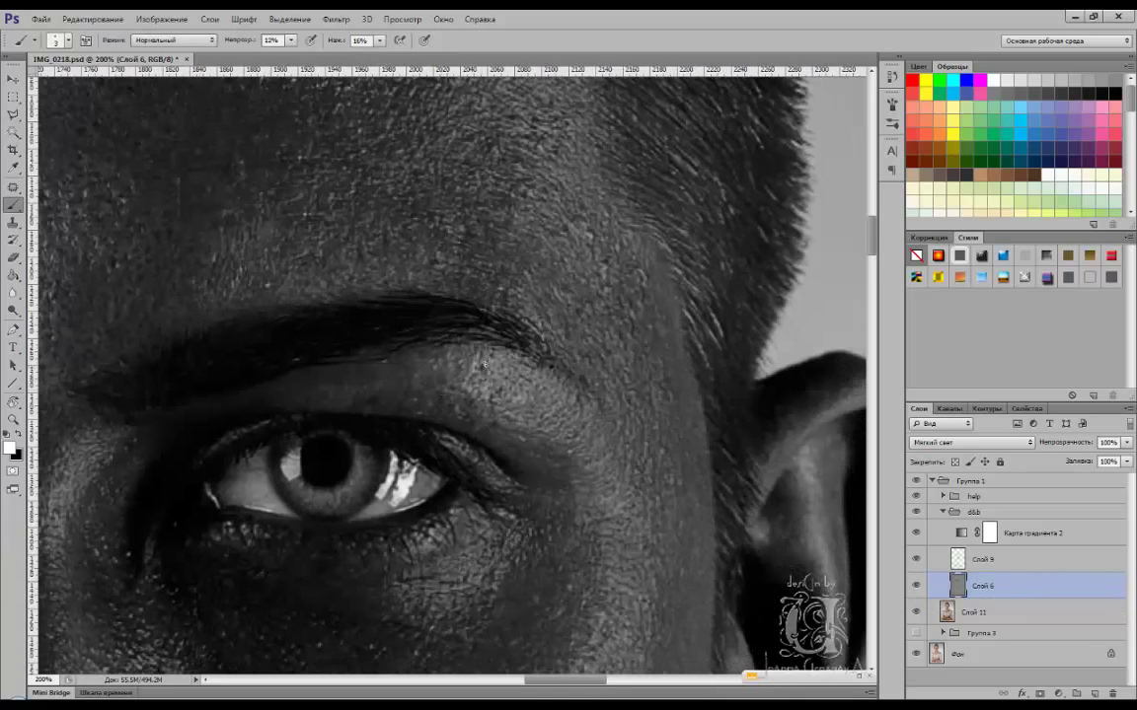
pyautogui.press('2')
pyautogui.press('4')
pyautogui.hotkey('shift', '2')
pyautogui.hotkey('shift', '3')
pyautogui.scroll(5, 620, 334)
pyautogui.hscroll(-10, 377, 362)
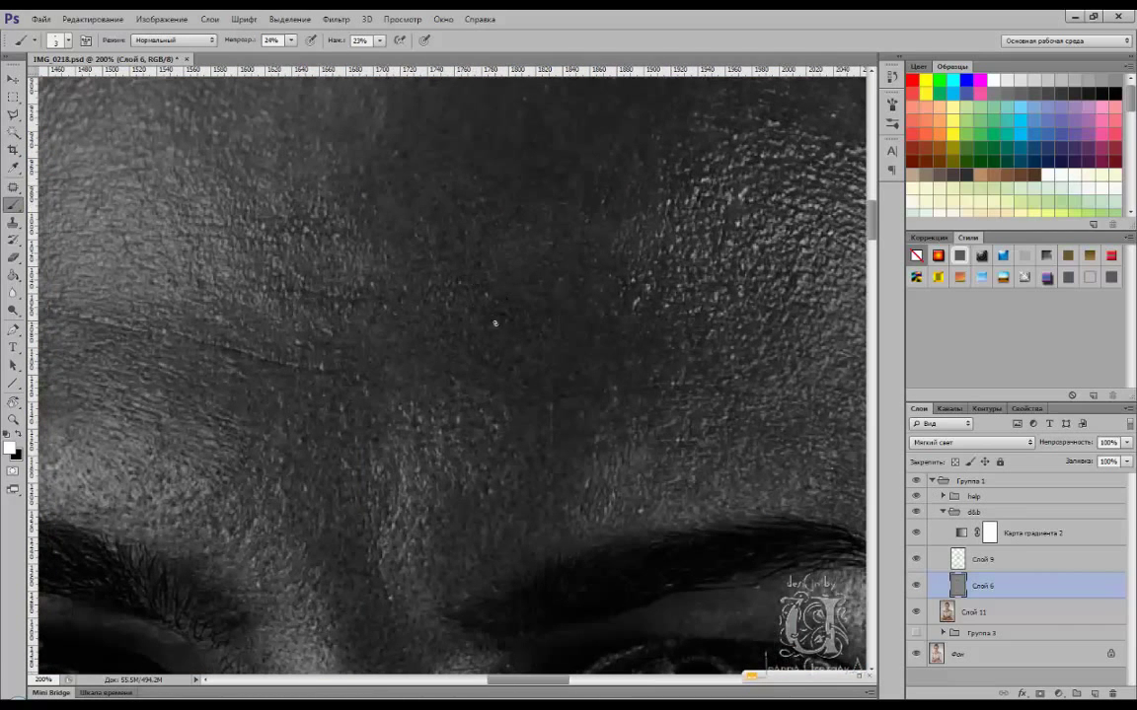
pyautogui.scroll(3, 481, 292)
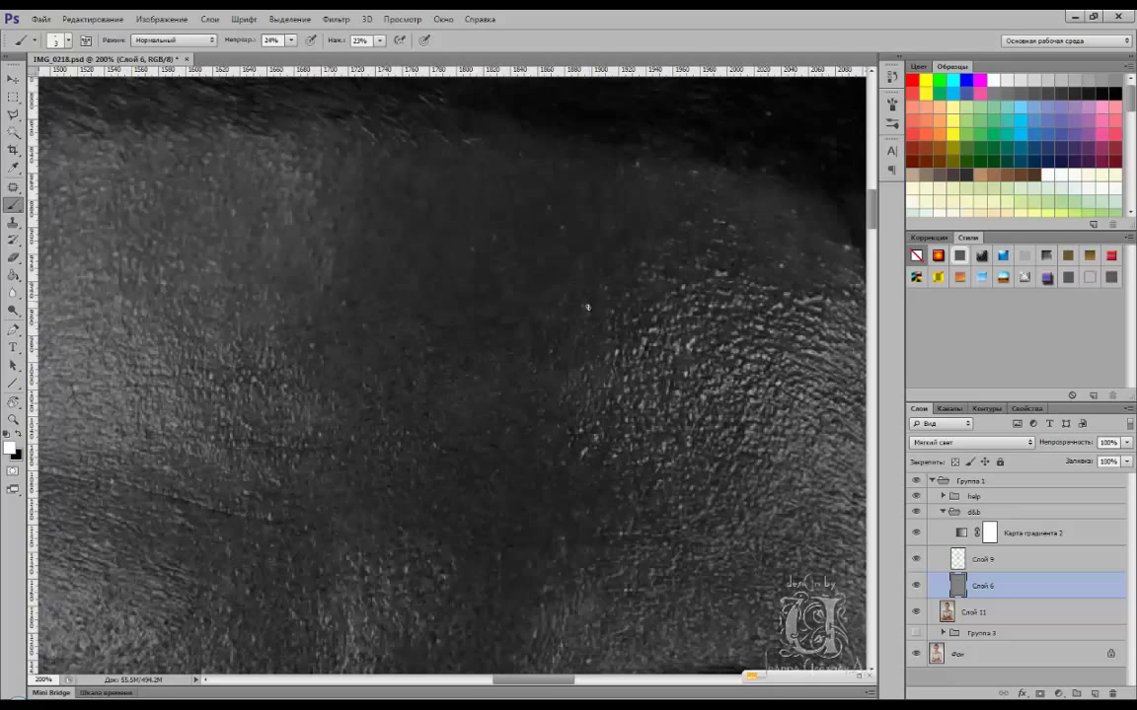
pyautogui.hscroll(5, 483, 284)
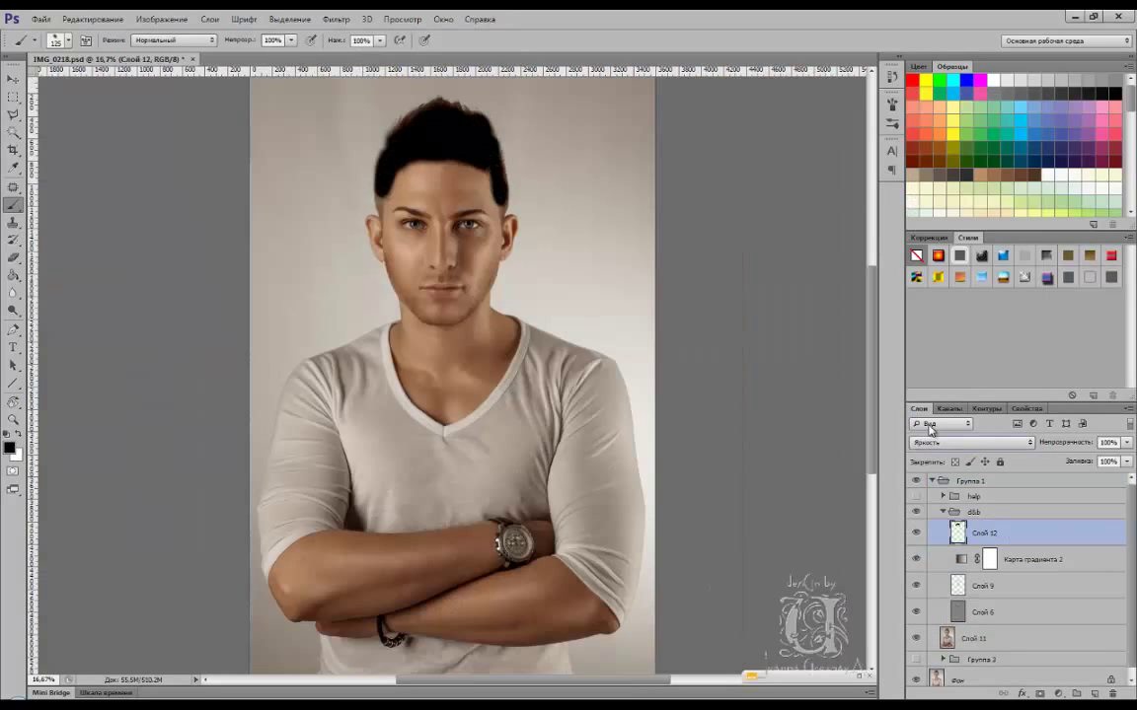
# - Change the layer's blend mode to Цветность (Color)
pyautogui.click(972, 442)
pyautogui.click(868, 398)
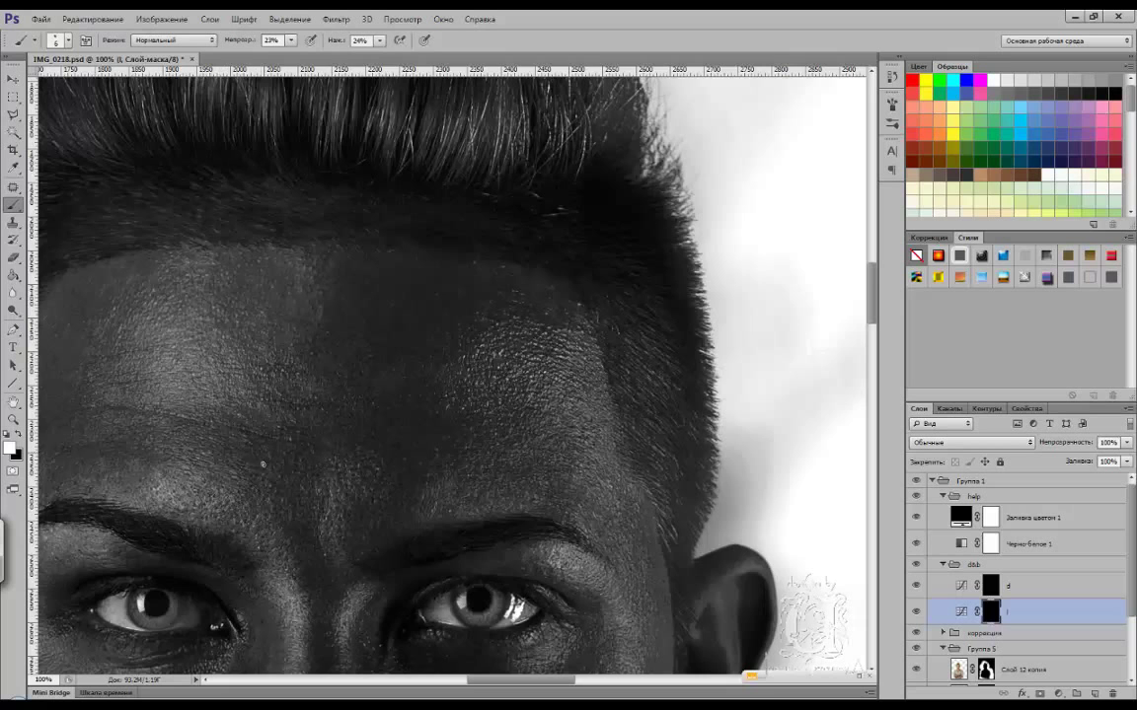
# - Collapse the help group, briefly check colour, then paint white on the l mask over forehead and brows
pyautogui.scroll(1, 286, 406)
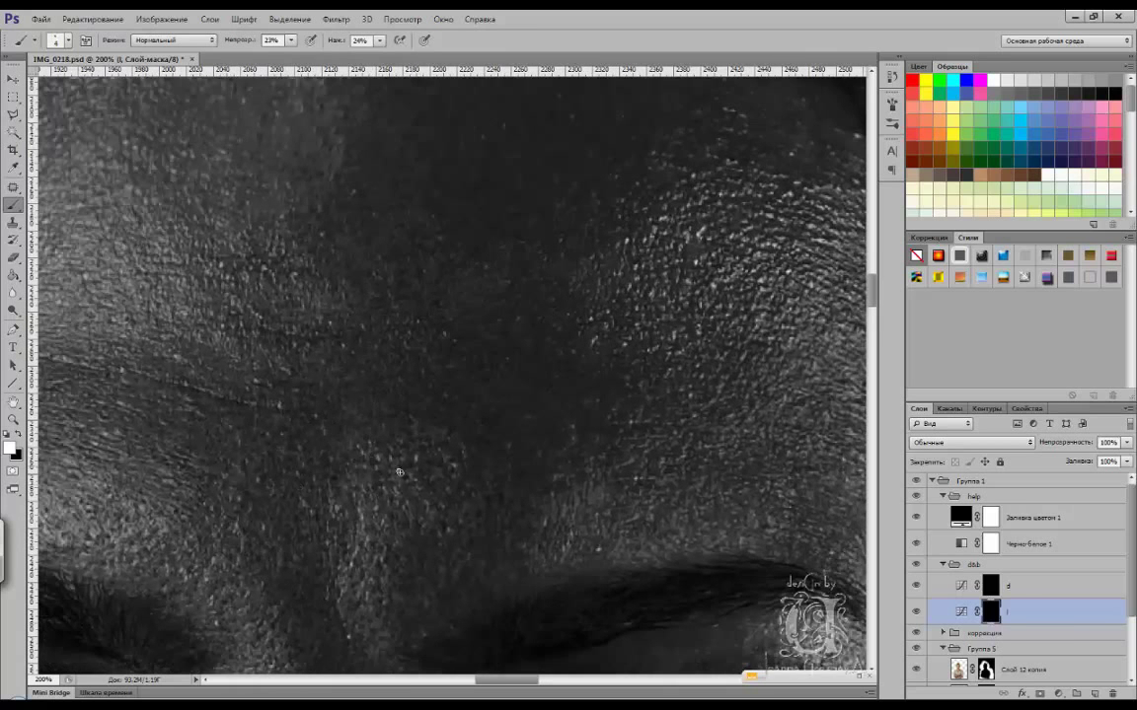
pyautogui.click(942, 496)
pyautogui.click(916, 496)
pyautogui.click(915, 497)
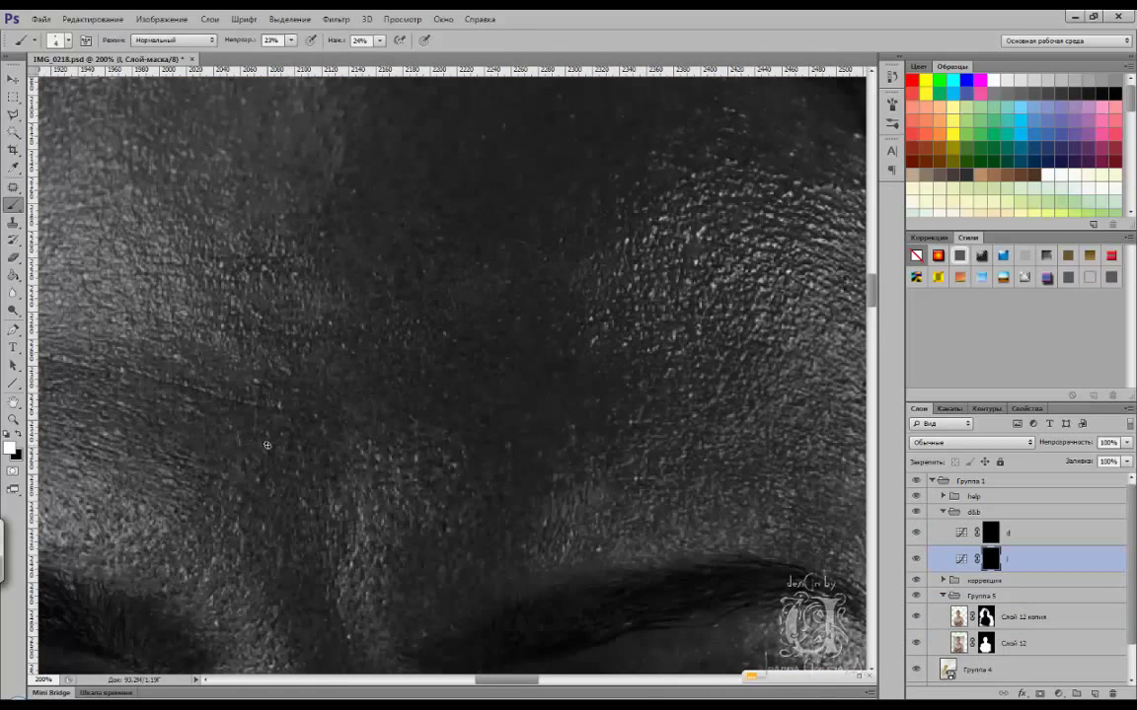
pyautogui.scroll(3, 303, 238)
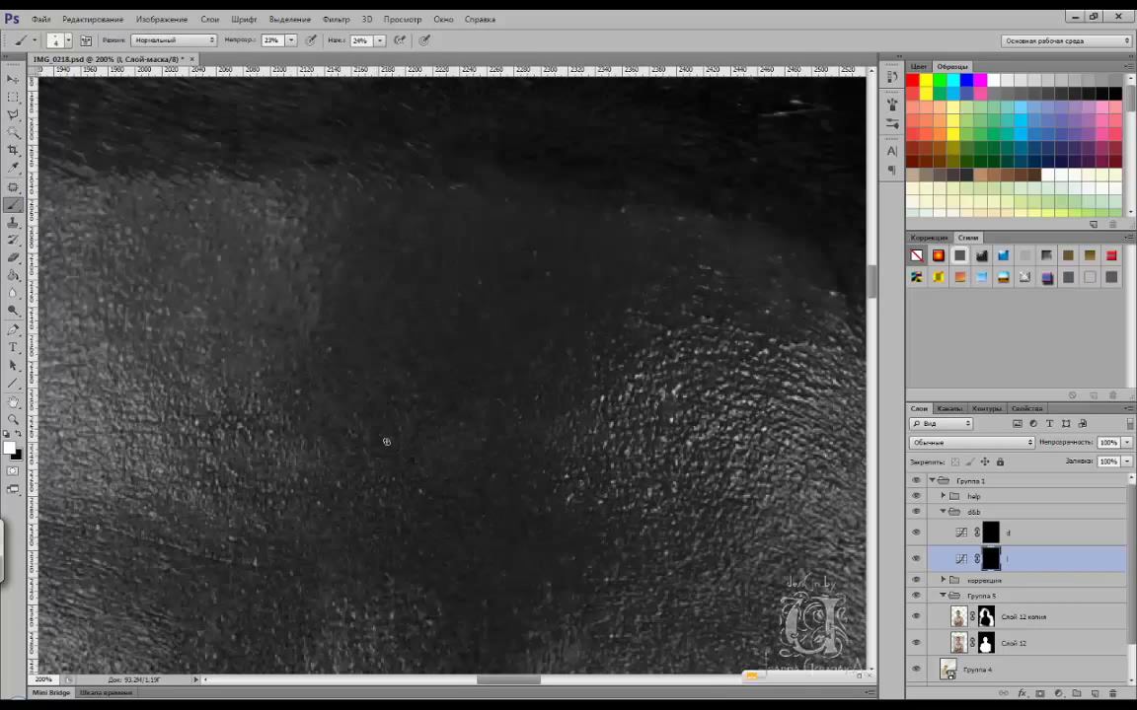
pyautogui.scroll(-3, 237, 455)
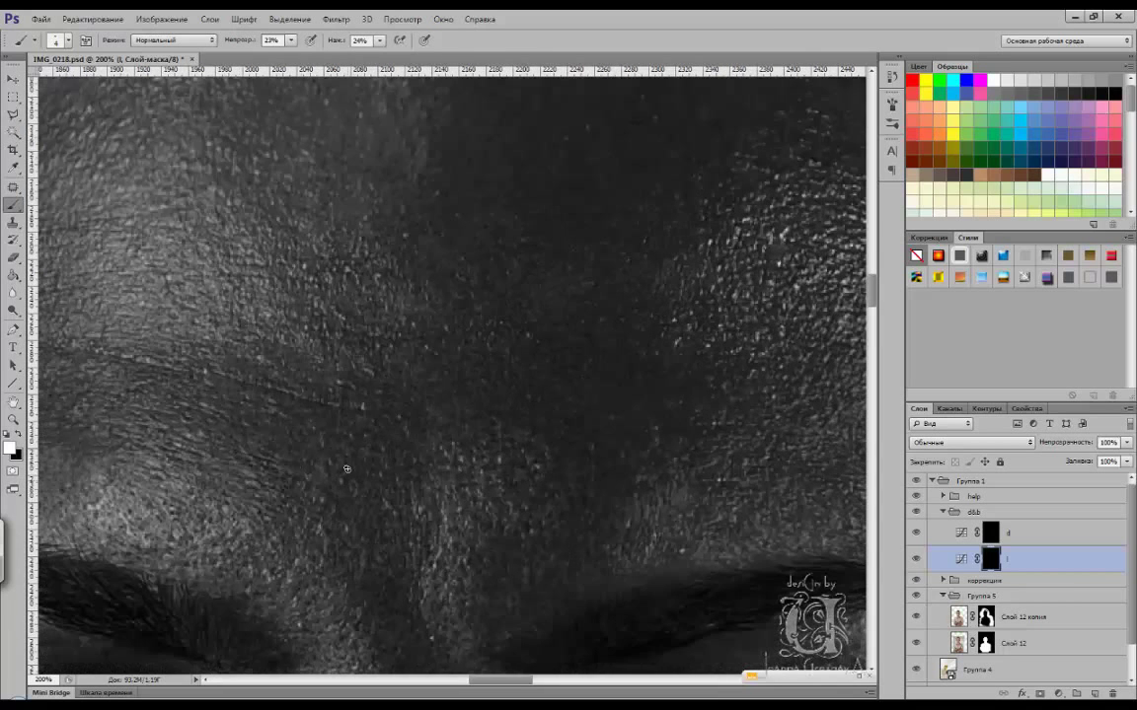
pyautogui.scroll(-5, 346, 469)
pyautogui.scroll(-3, 225, 489)
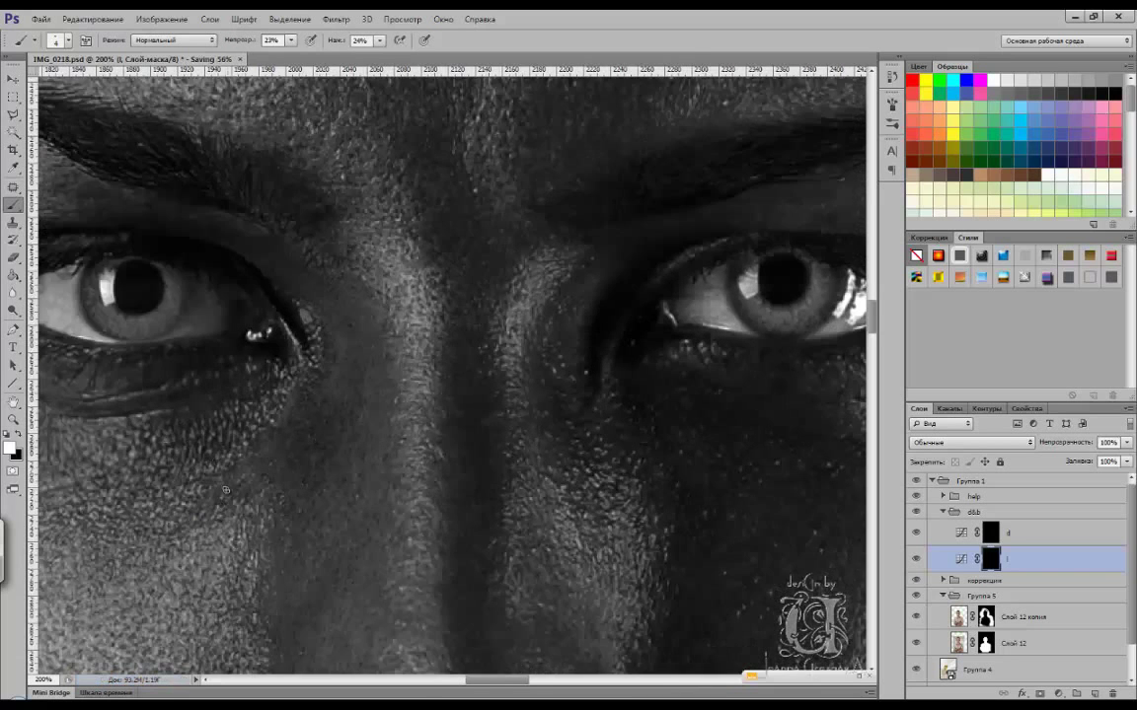
pyautogui.scroll(-3, 225, 489)
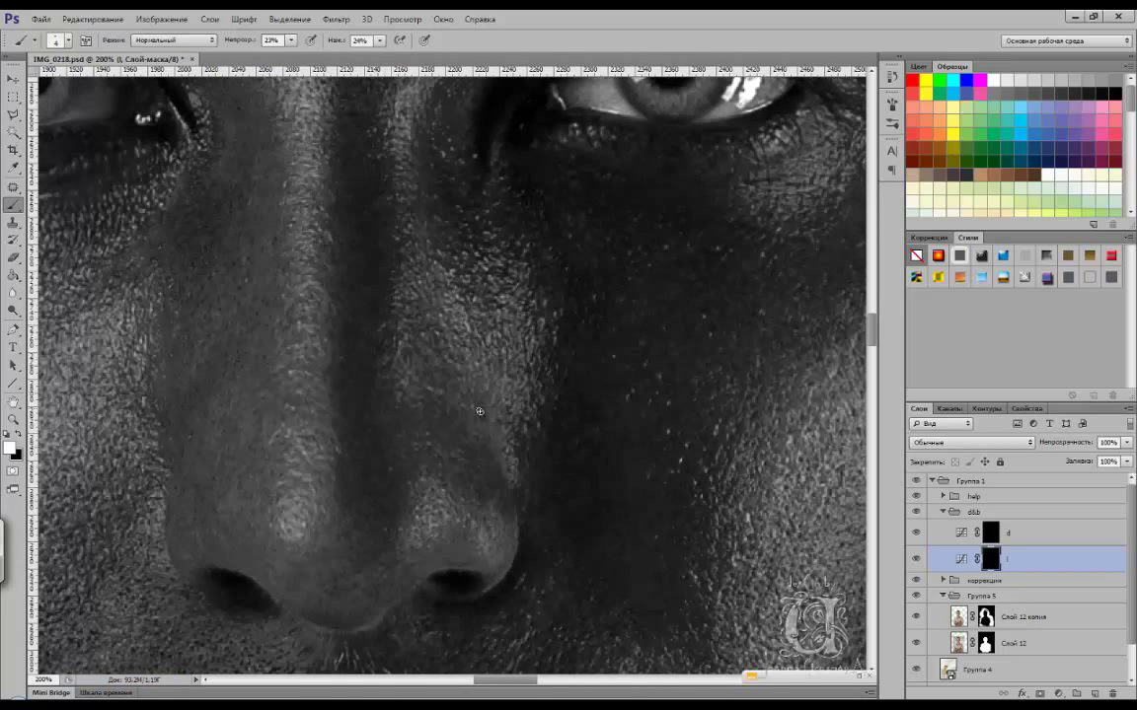
pyautogui.scroll(1, 480, 412)
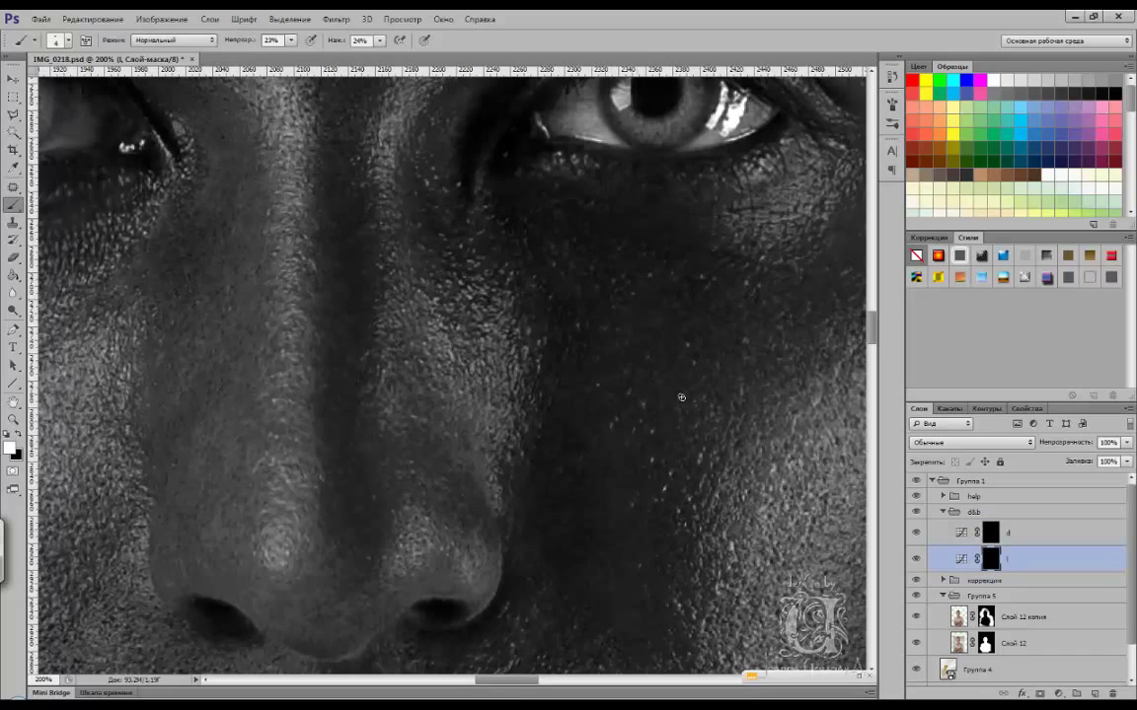
pyautogui.scroll(-3, 681, 397)
pyautogui.hscroll(5, 562, 373)
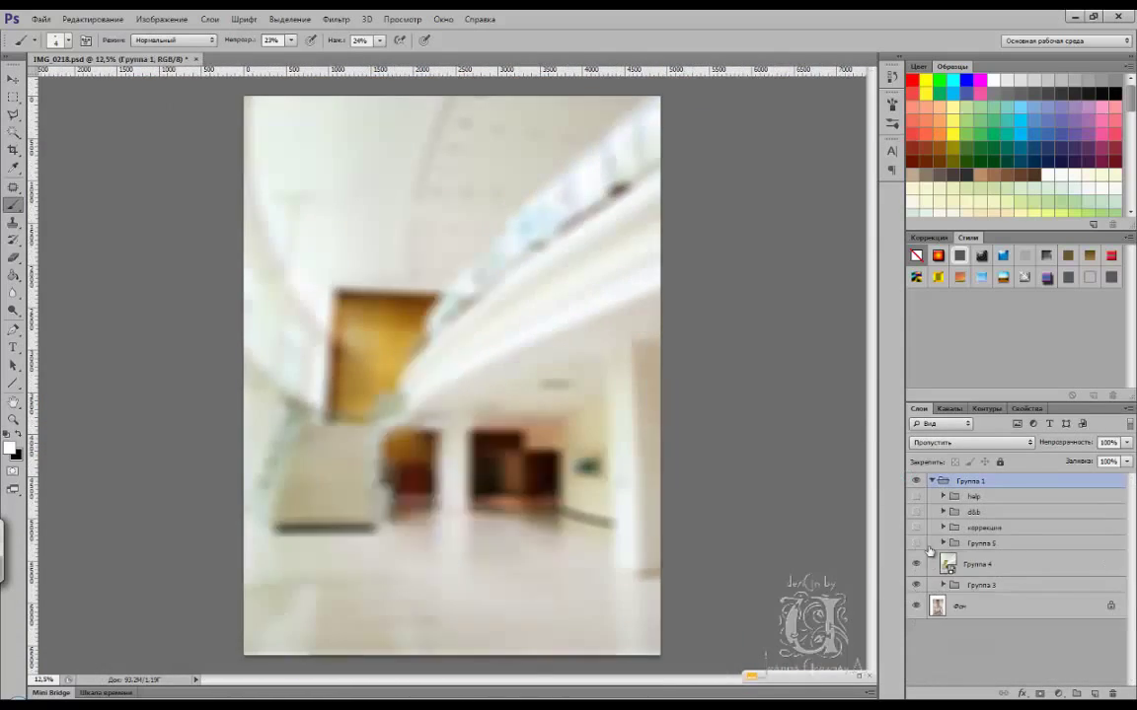
# - Paint the lips and chin on the d and l Curves masks with a 2–4 px brush, then show colour at fit view
pyautogui.scroll(5, 395, 374)
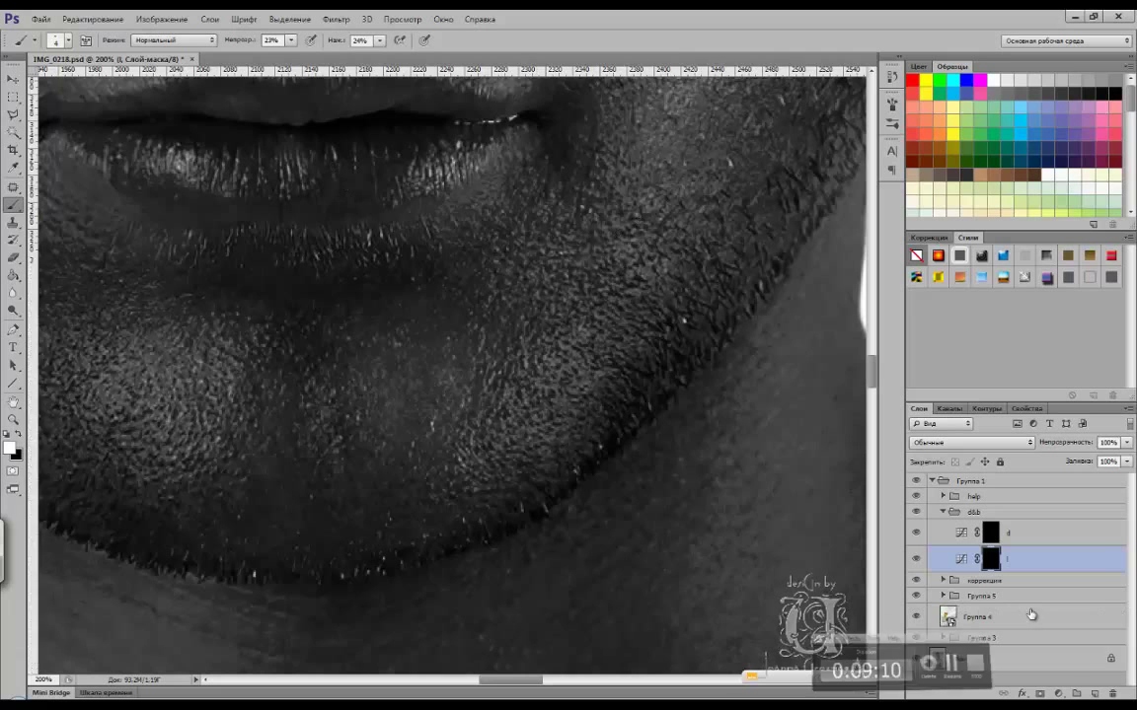
pyautogui.hotkey('alt', ']')
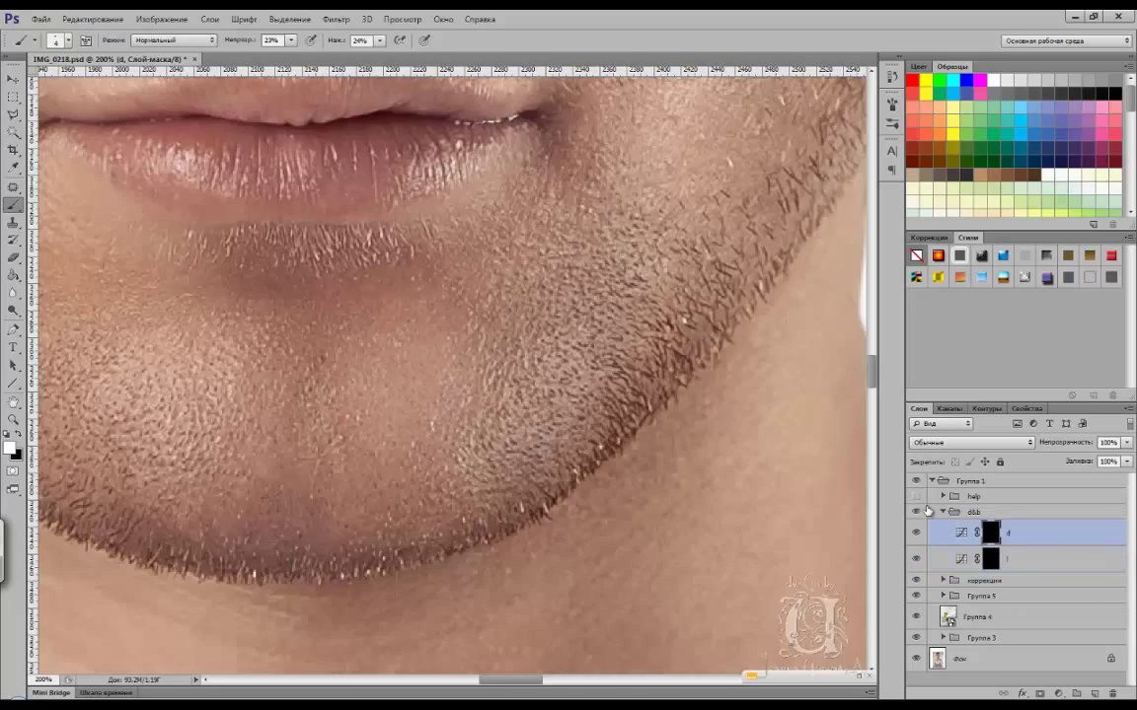
pyautogui.hotkey('alt', '[')
pyautogui.scroll(5, 276, 333)
pyautogui.press('[')
pyautogui.press('[')
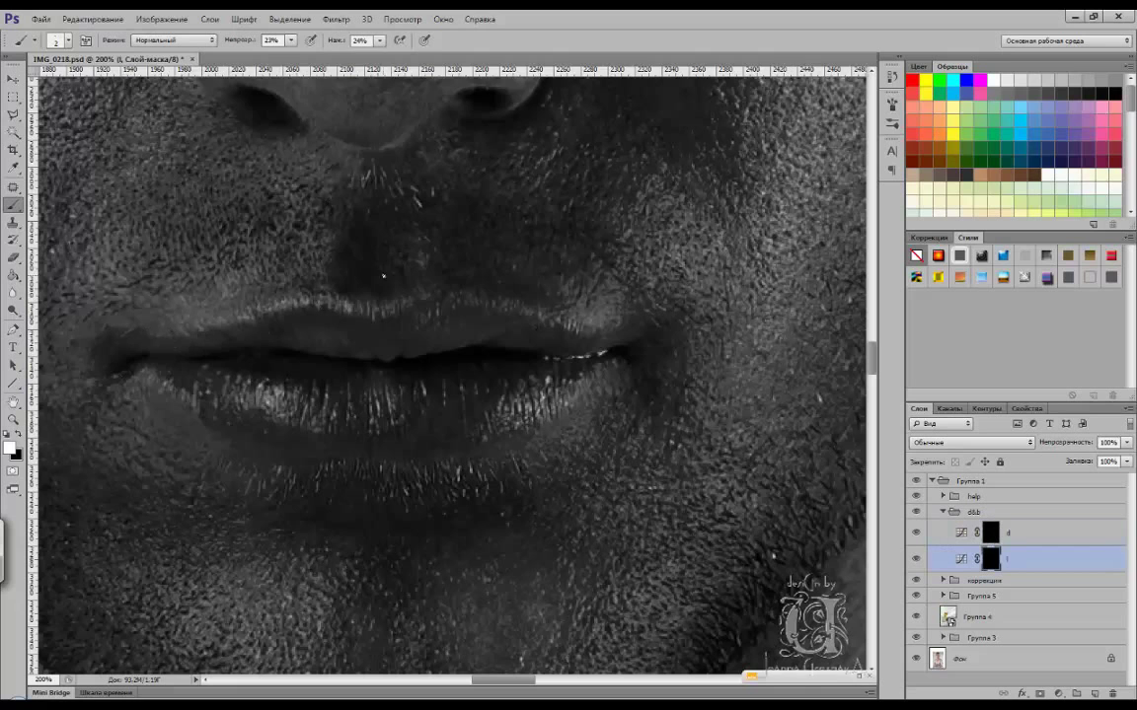
pyautogui.press(']')
pyautogui.press(']')
pyautogui.scroll(5, 383, 276)
pyautogui.hscroll(2, 351, 245)
pyautogui.scroll(5, 296, 256)
pyautogui.hotkey('alt', ']')
pyautogui.click(916, 496)
pyautogui.hotkey('ctrl', '0')
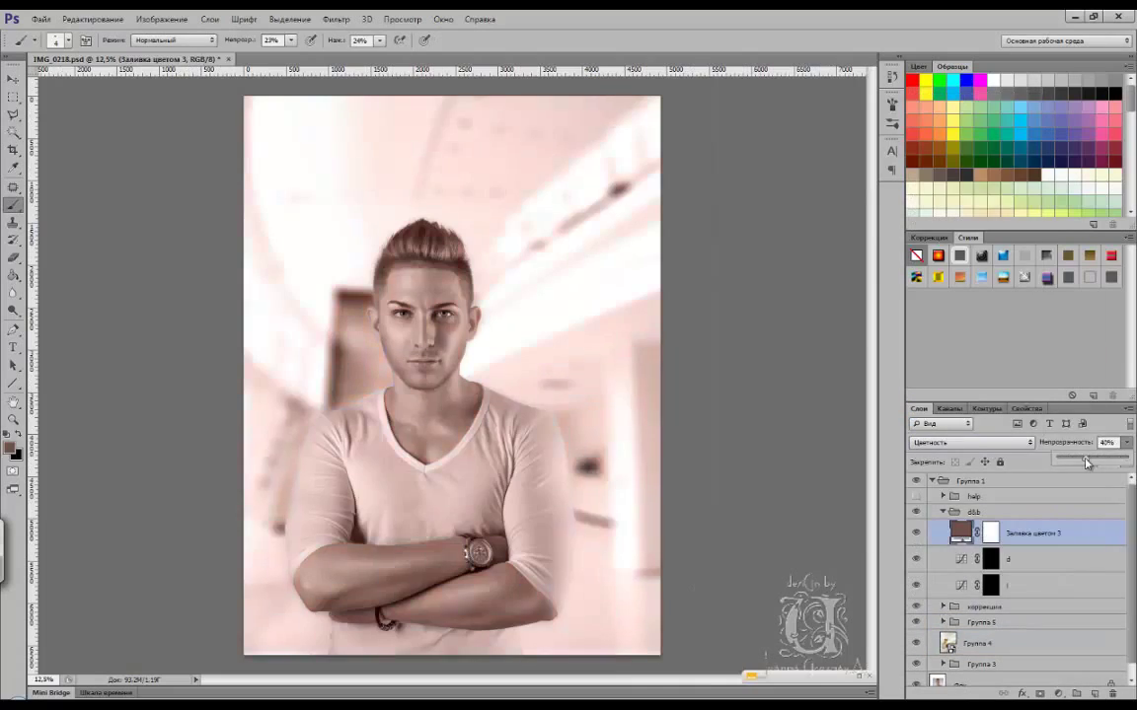
# - Lower Заливка цветом 3 to 17% opacity, invert its mask to black, and fit the image on screen
pyautogui.moveTo(1087, 463); pyautogui.dragTo(1071, 463)
pyautogui.hotkey('ctrl', 'i')
pyautogui.scroll(4, 470, 355)
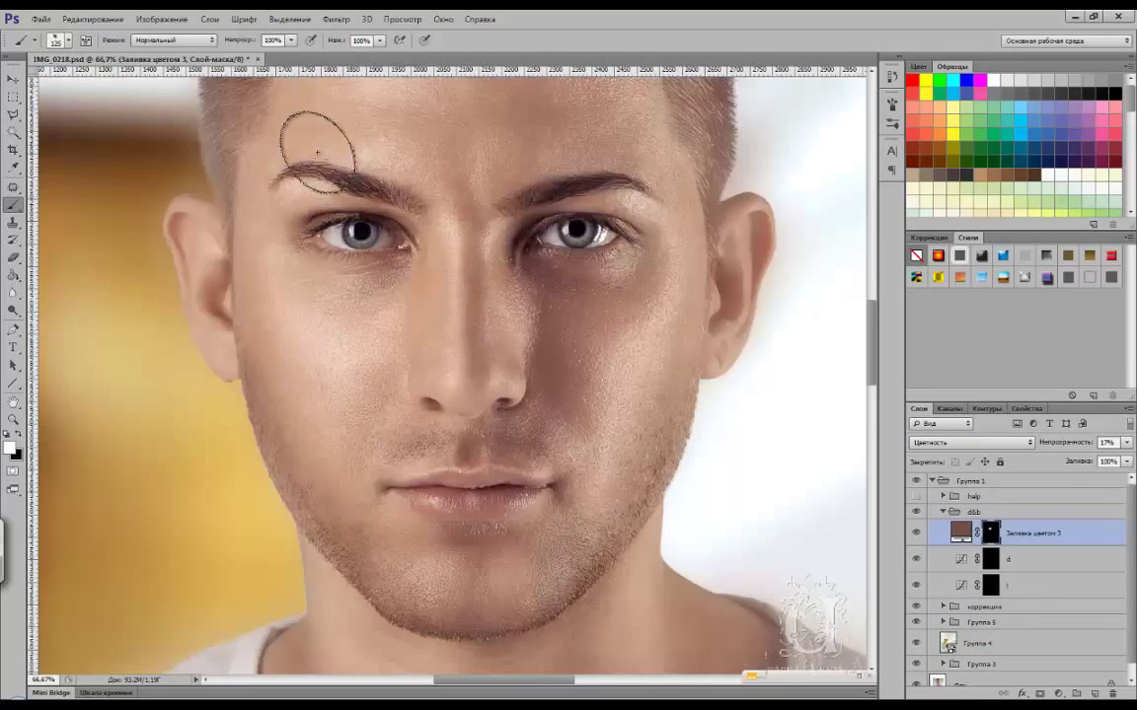
pyautogui.scroll(3, 507, 317)
pyautogui.scroll(-5, 325, 299)
pyautogui.scroll(-3, 634, 356)
pyautogui.hotkey('ctrl', '0')
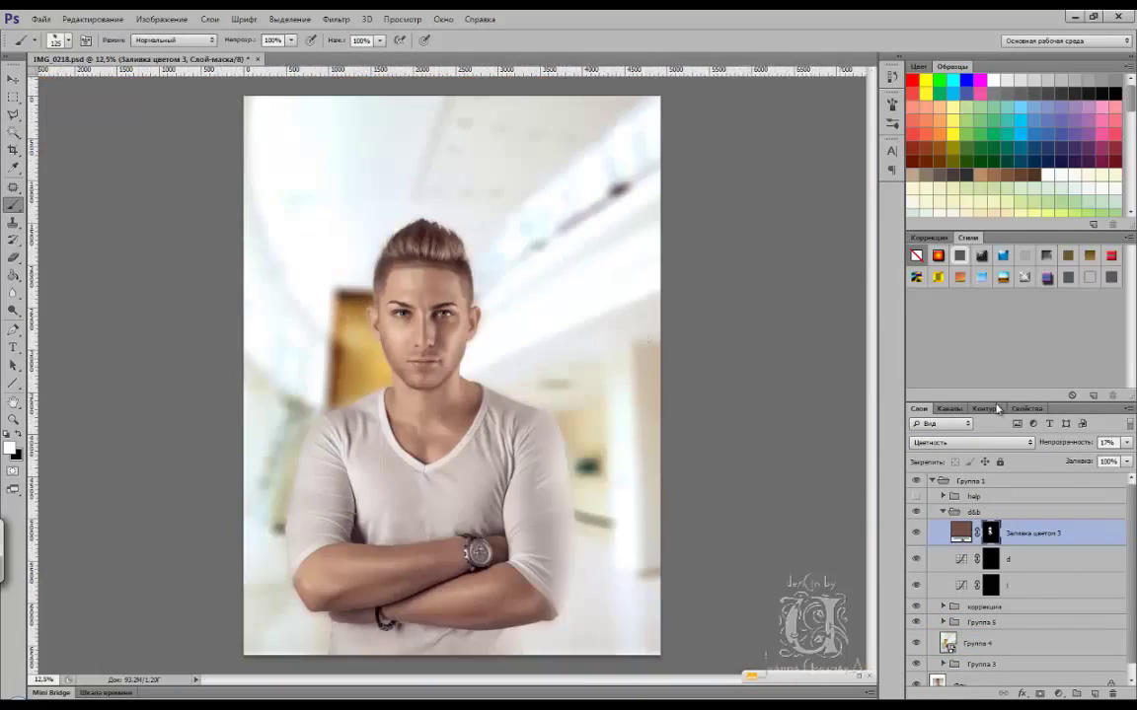